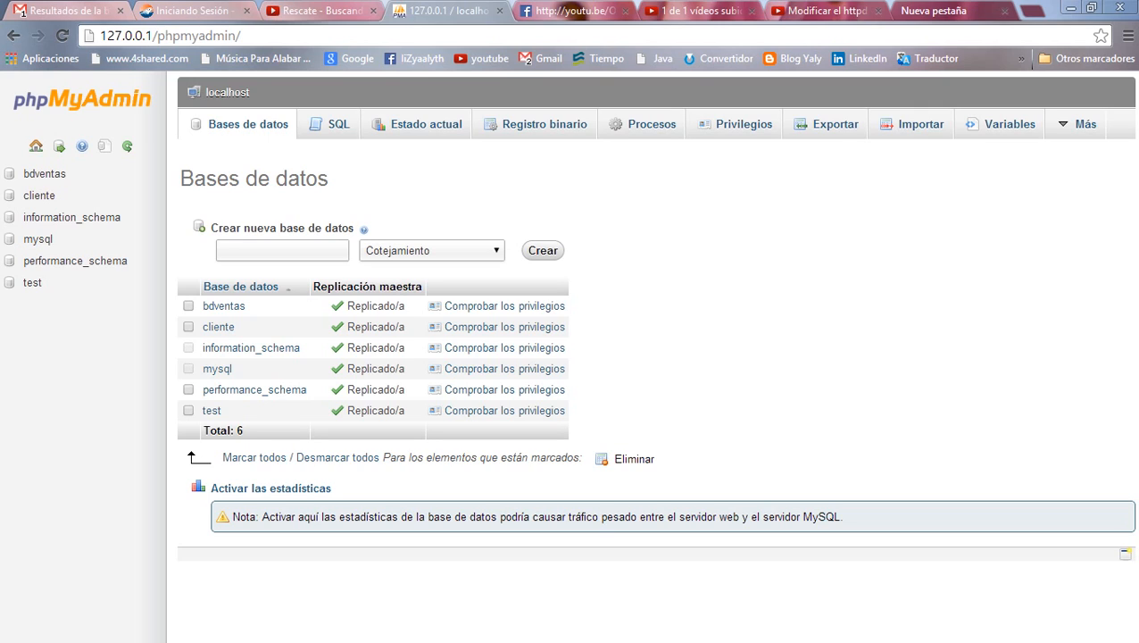
Create a new database named Articulos with the utf8_spanish2_ci collation.
left_click(282, 251)
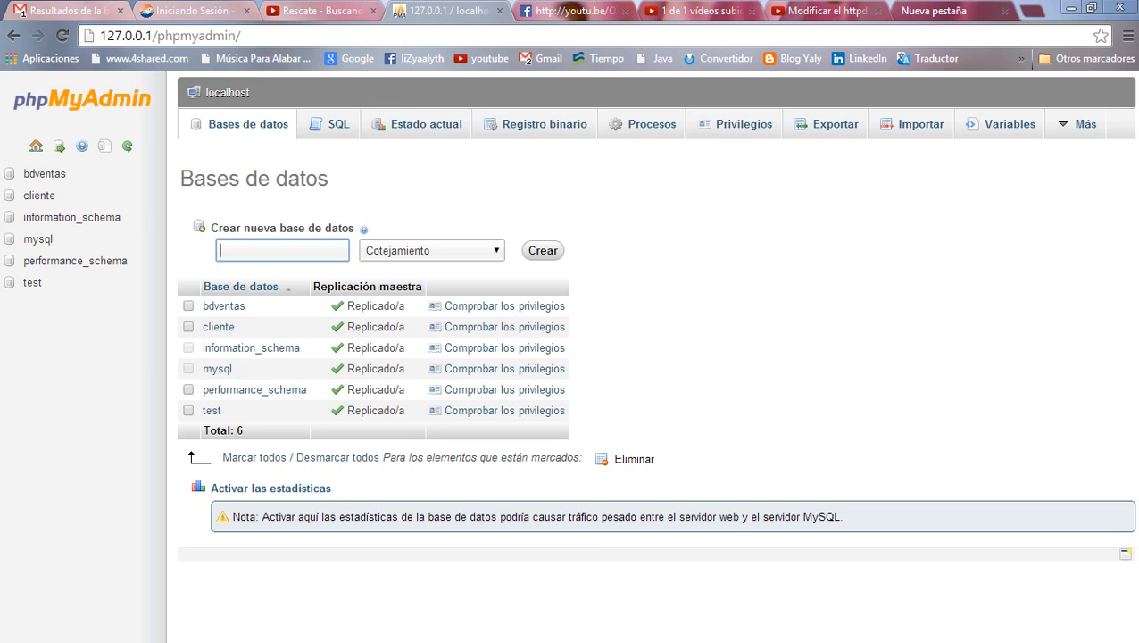
type("Articulos")
left_click(496, 250)
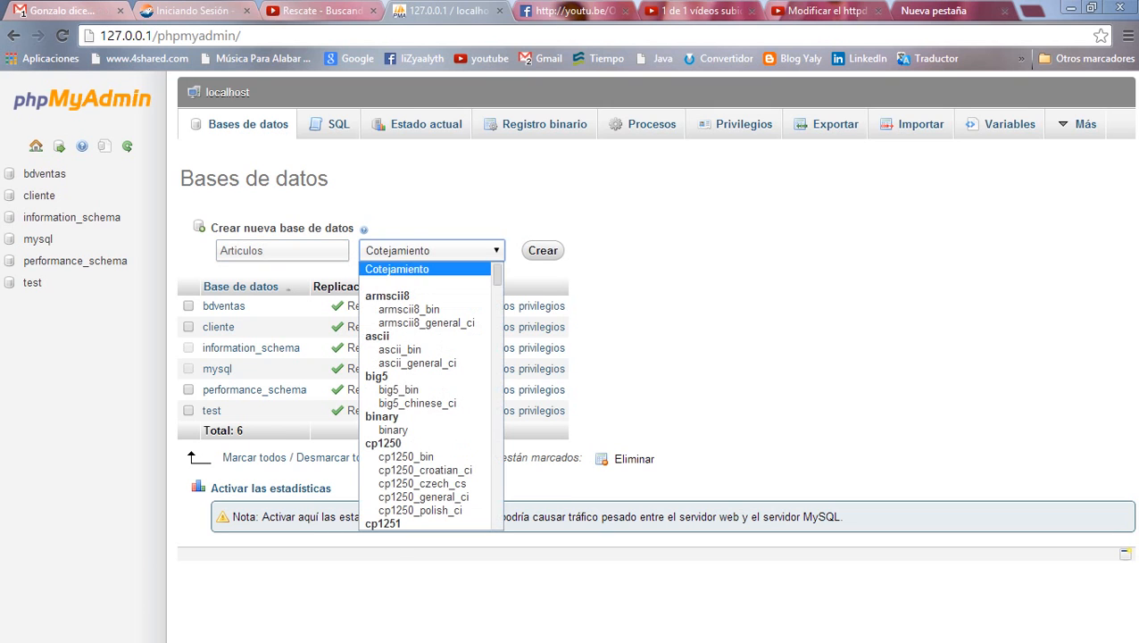
scroll(429, 393, "down", 20)
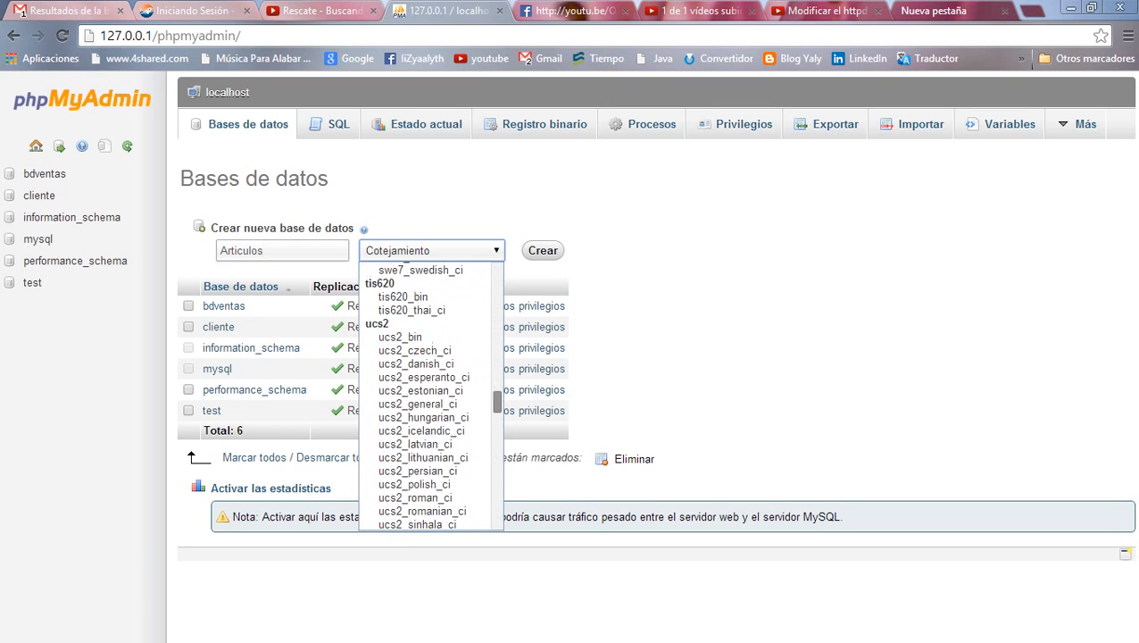
scroll(429, 393, "down", 3)
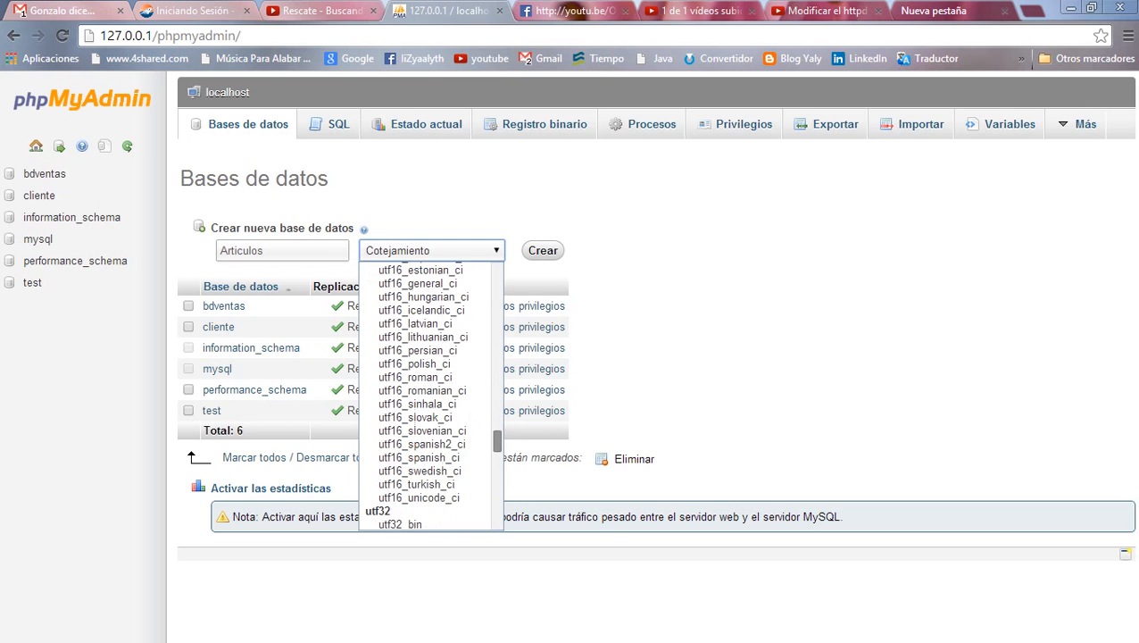
scroll(429, 393, "up", 4)
scroll(429, 393, "up", 6)
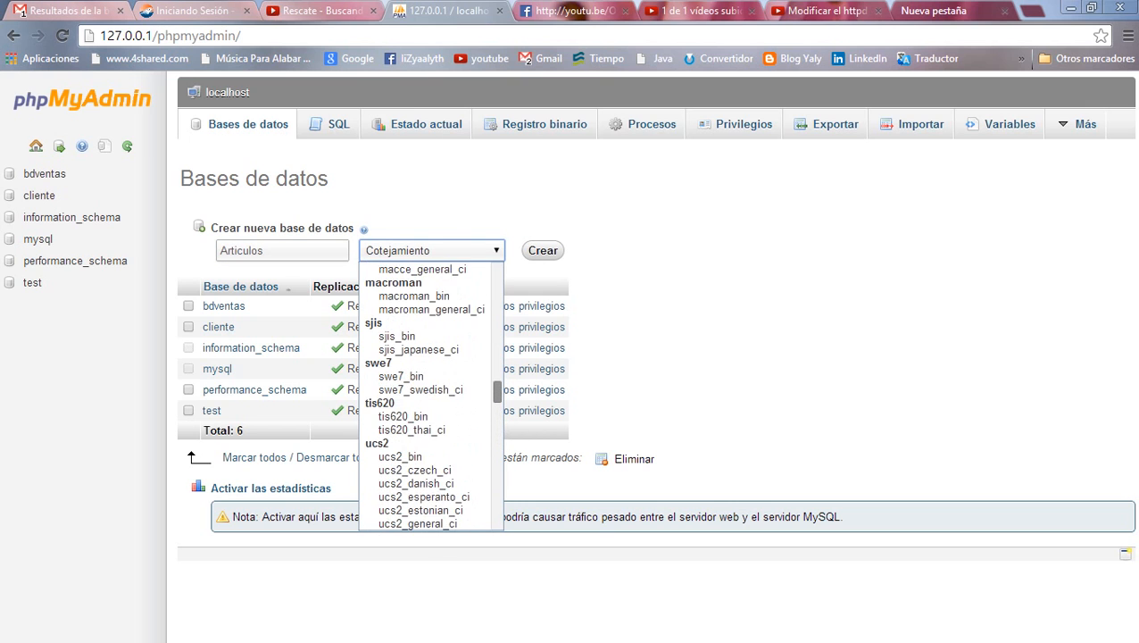
scroll(428, 393, "down", 8)
scroll(428, 392, "down", 8)
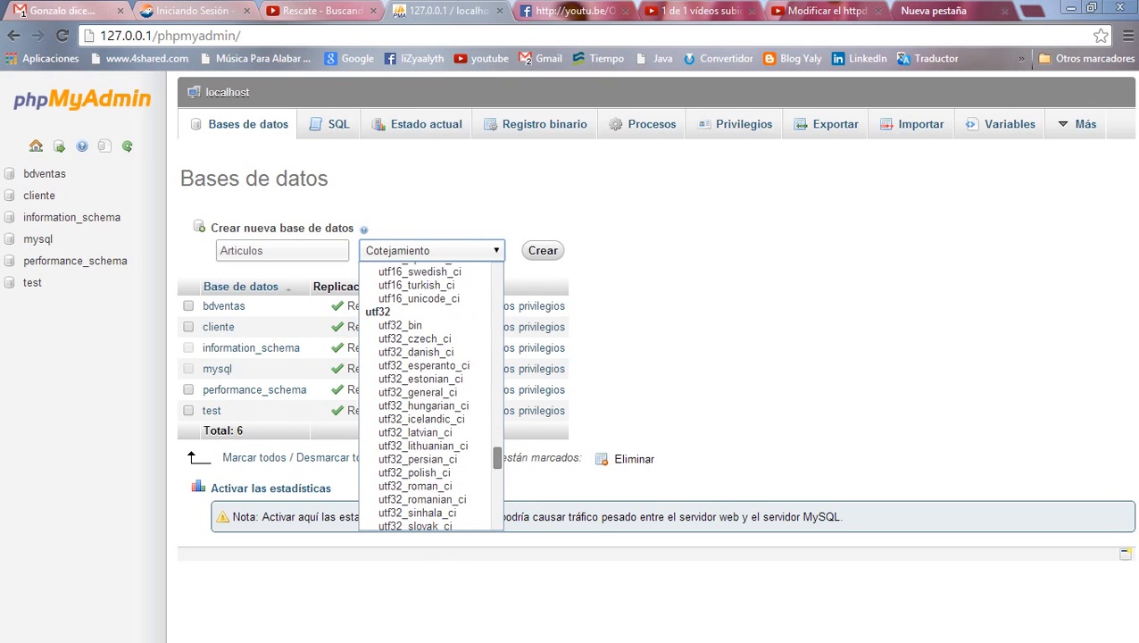
scroll(429, 393, "down", 7)
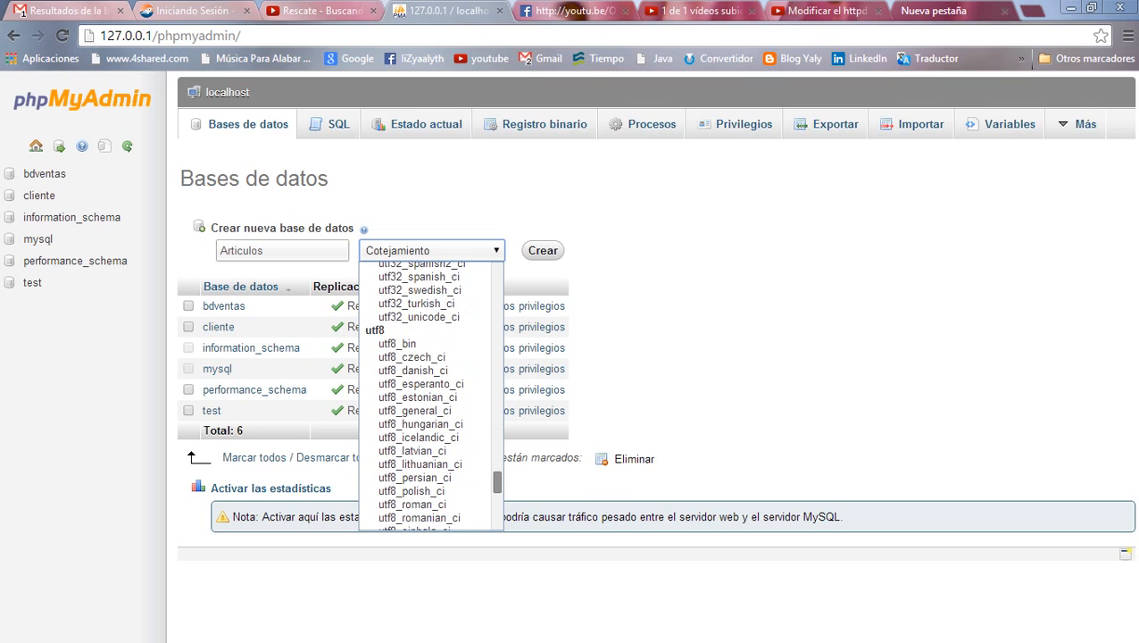
scroll(428, 393, "down", 5)
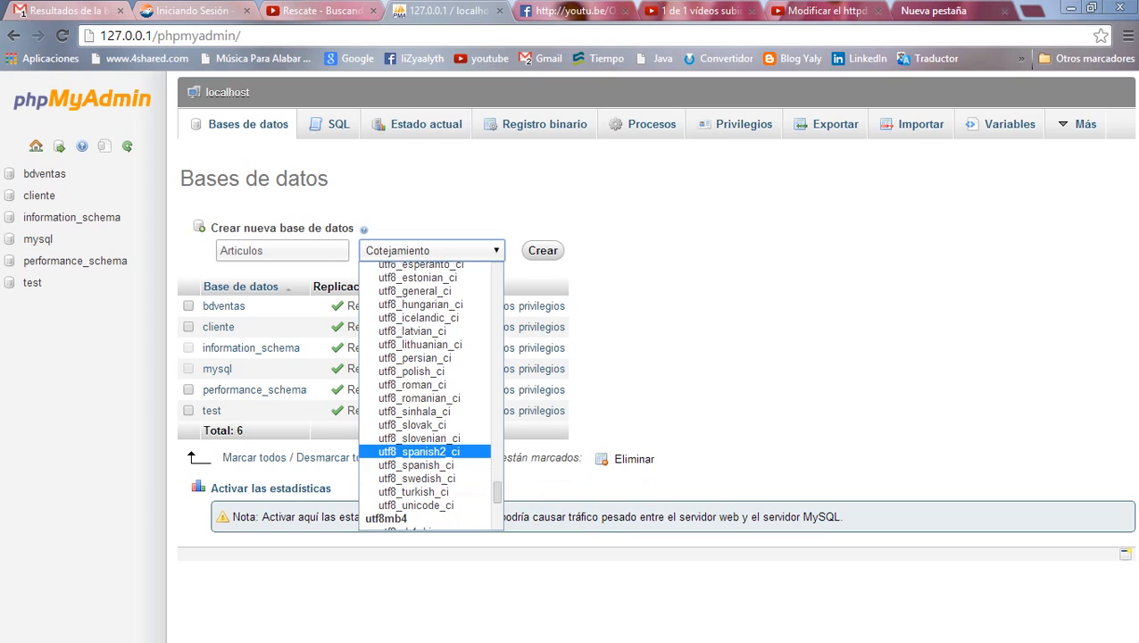
left_click(419, 452)
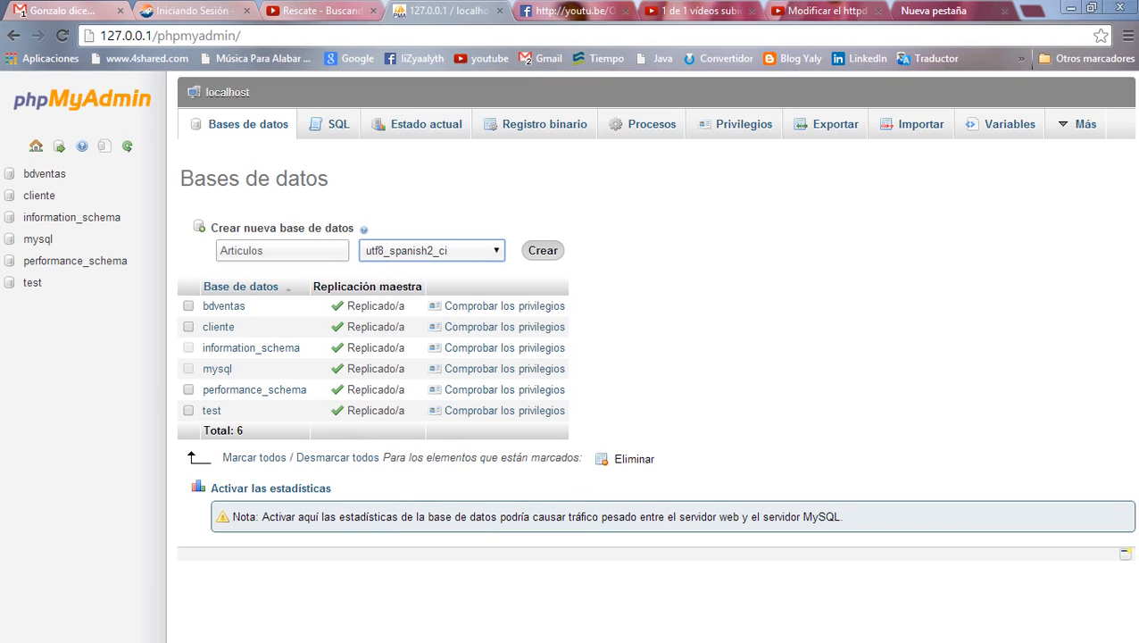
left_click(543, 250)
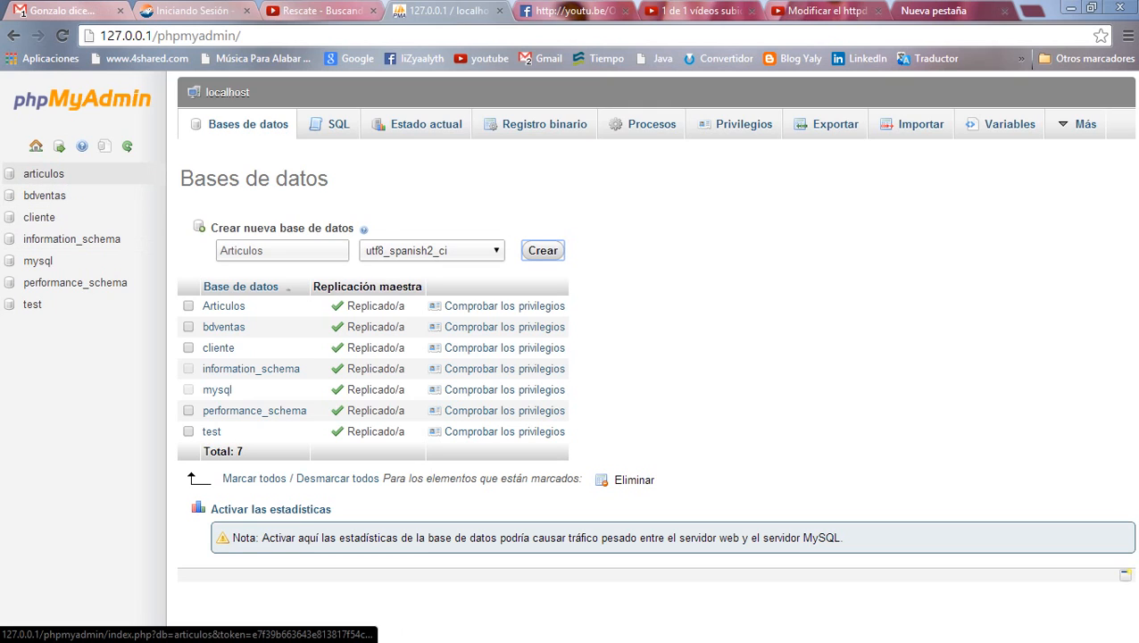
Open the articulos database and start a new table named Artuloss with 5 columns.
left_click(44, 173)
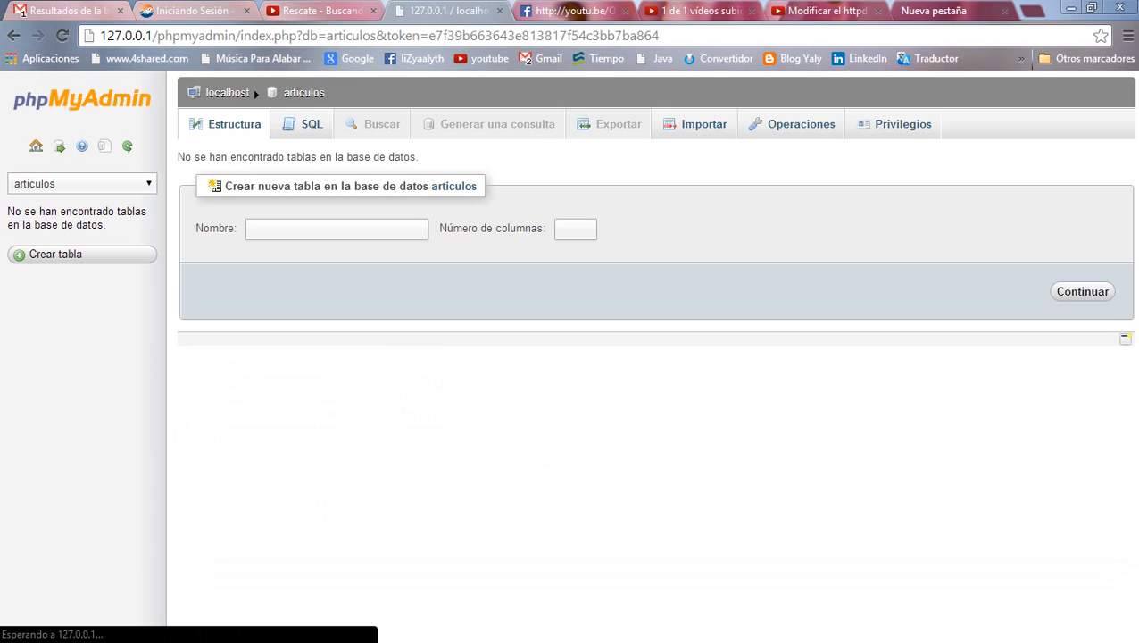
left_click(337, 230)
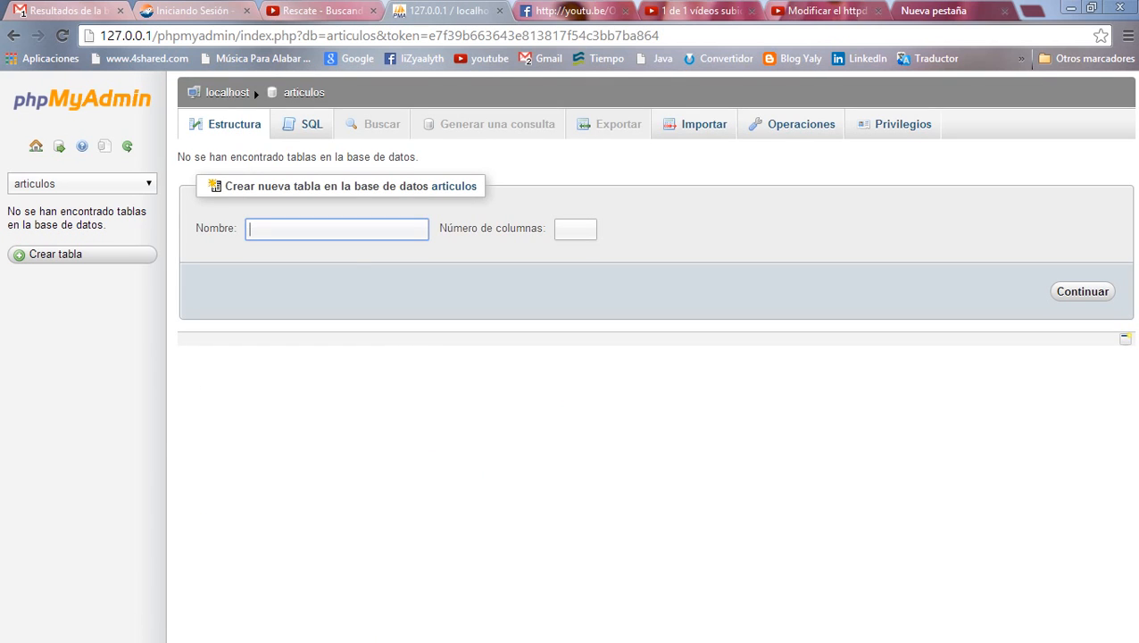
type("Artuloss")
left_click(576, 230)
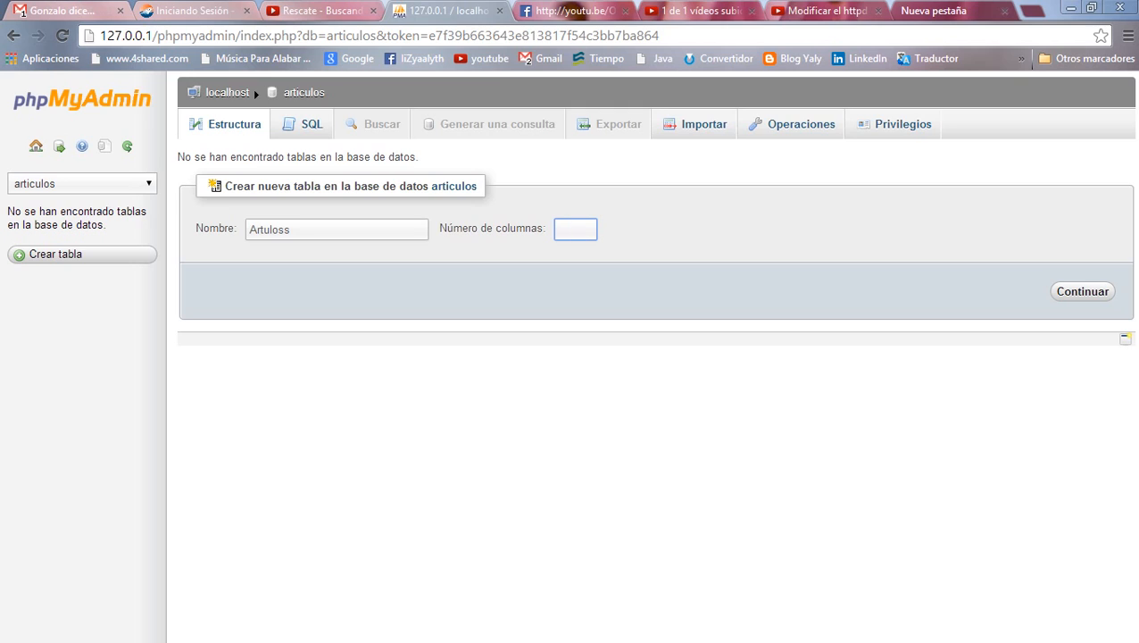
type("5")
key("Return")
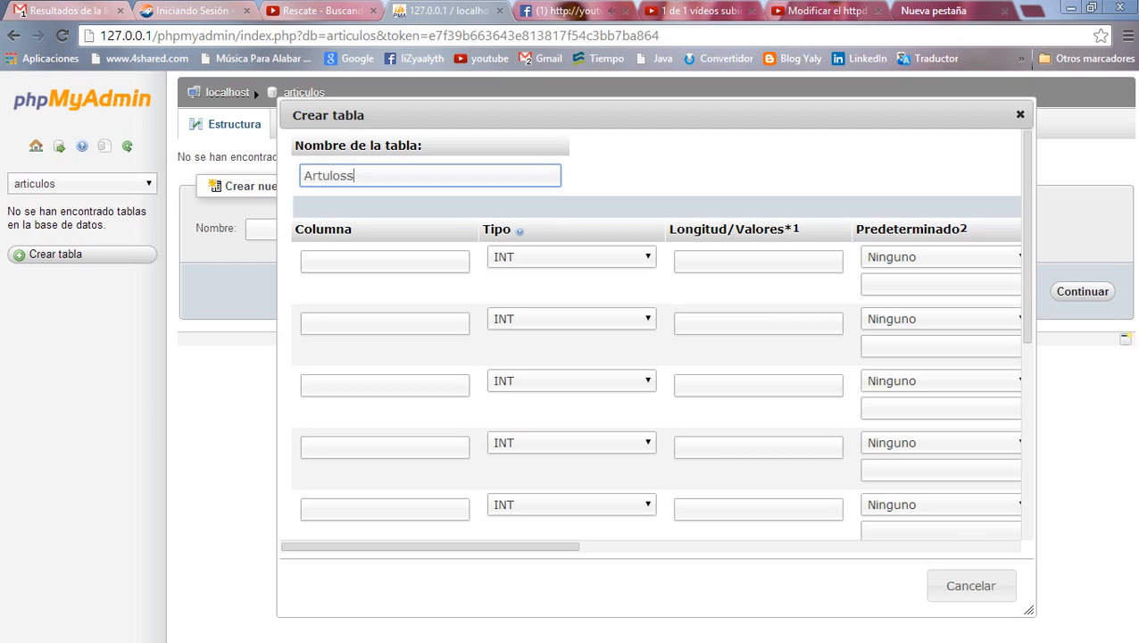
Name the first column of the new table Clave_de_articulo, with underscores between the words.
left_click(385, 261)
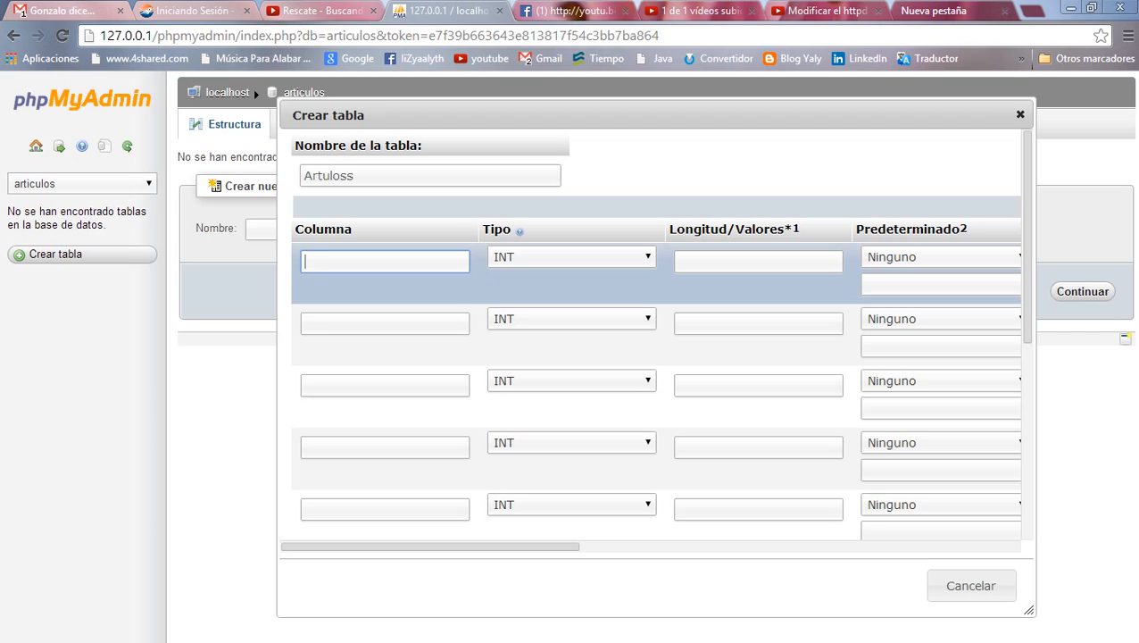
type("Clave de arti")
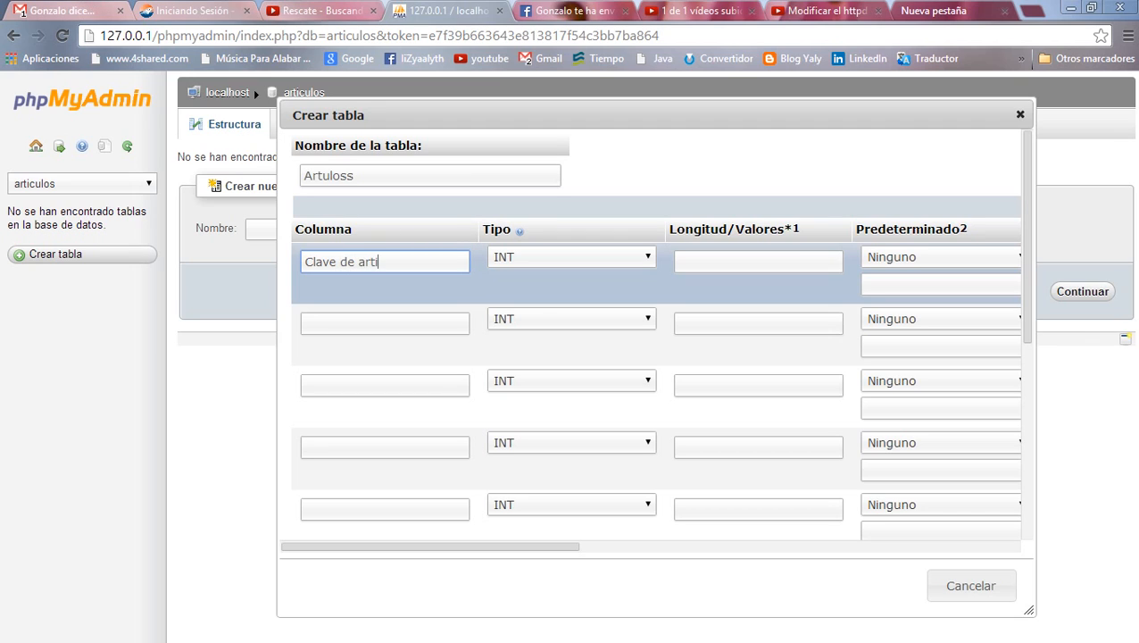
type("culo")
key("BackSpace")
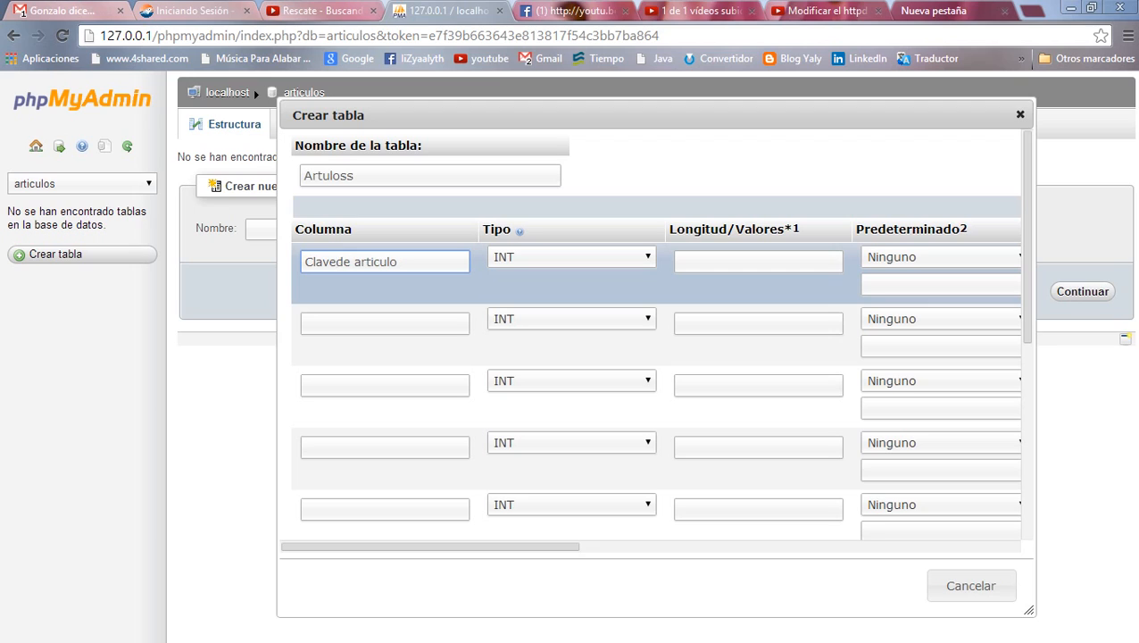
type("_")
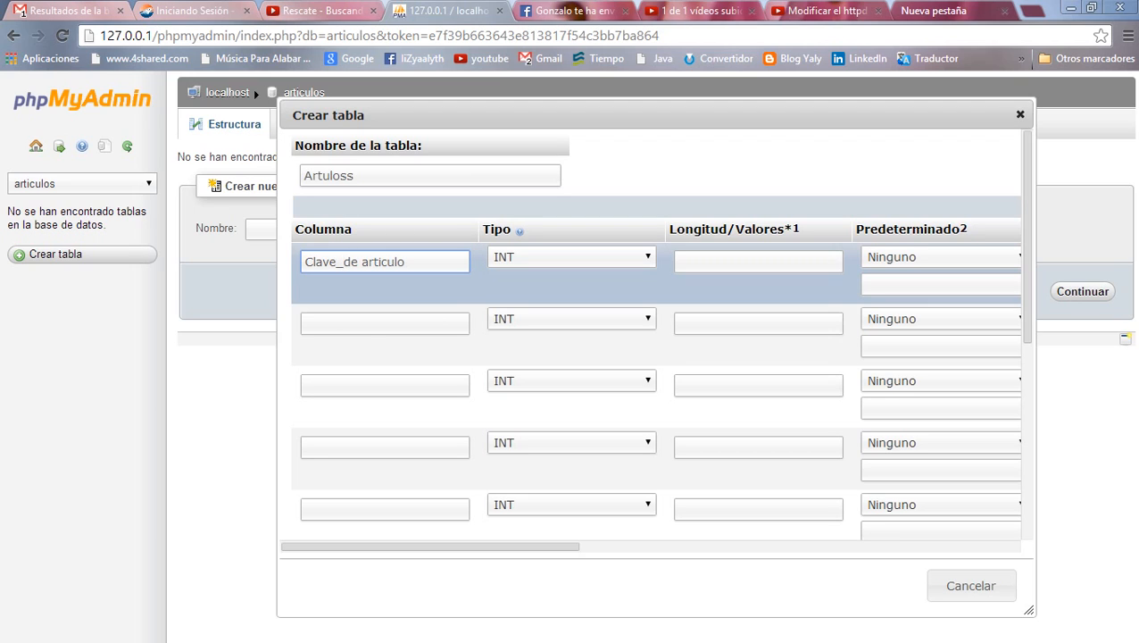
left_click(368, 262)
key("Left")
key("BackSpace")
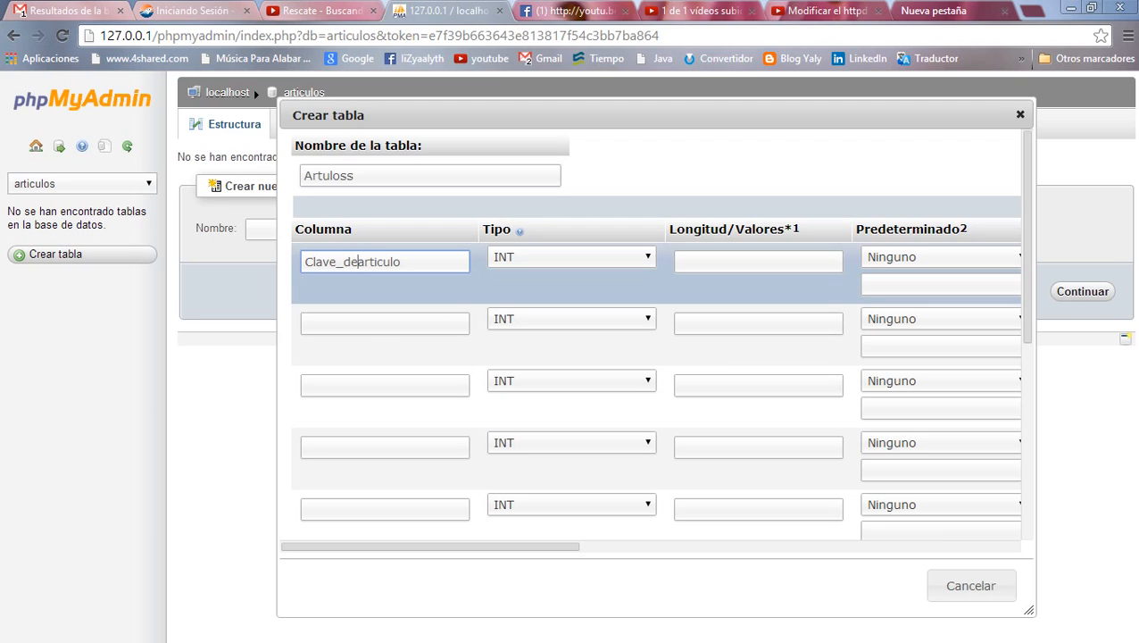
type("_")
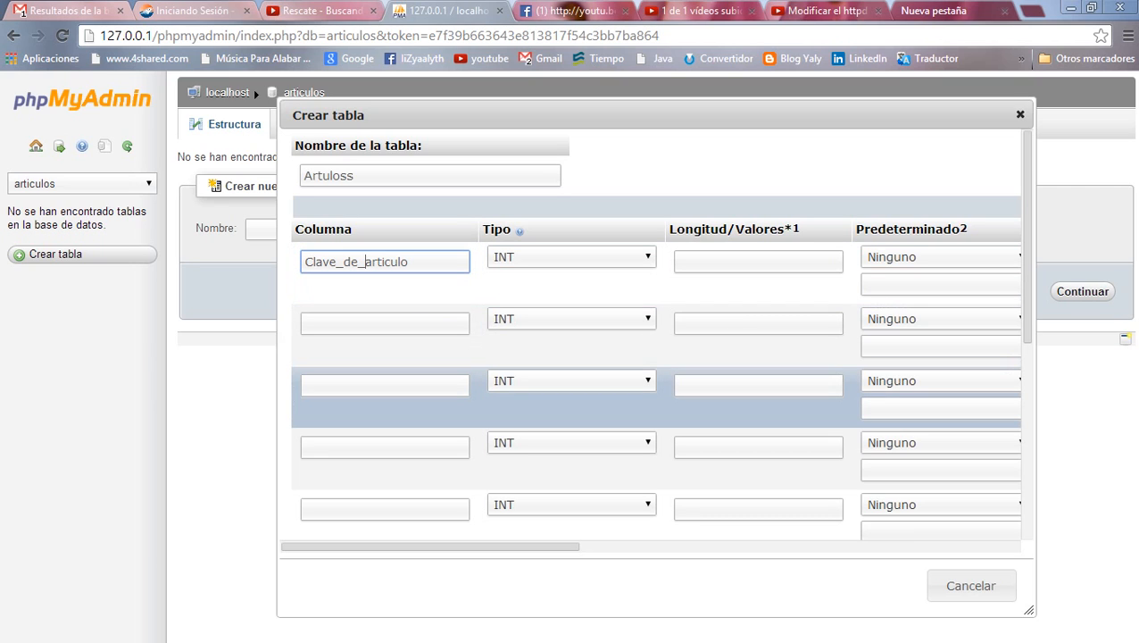
Replace the first column's name with ClaveDeArticulo, written without separators.
left_click_drag(410, 262, 302, 262)
key("BackSpace")
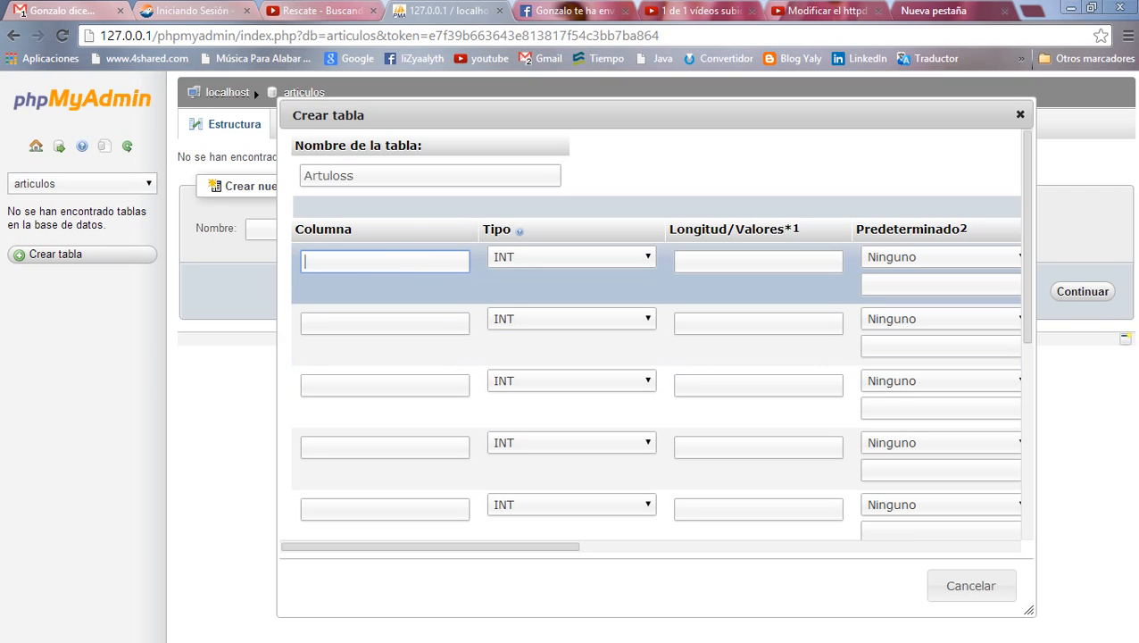
type("ClaveDeArti")
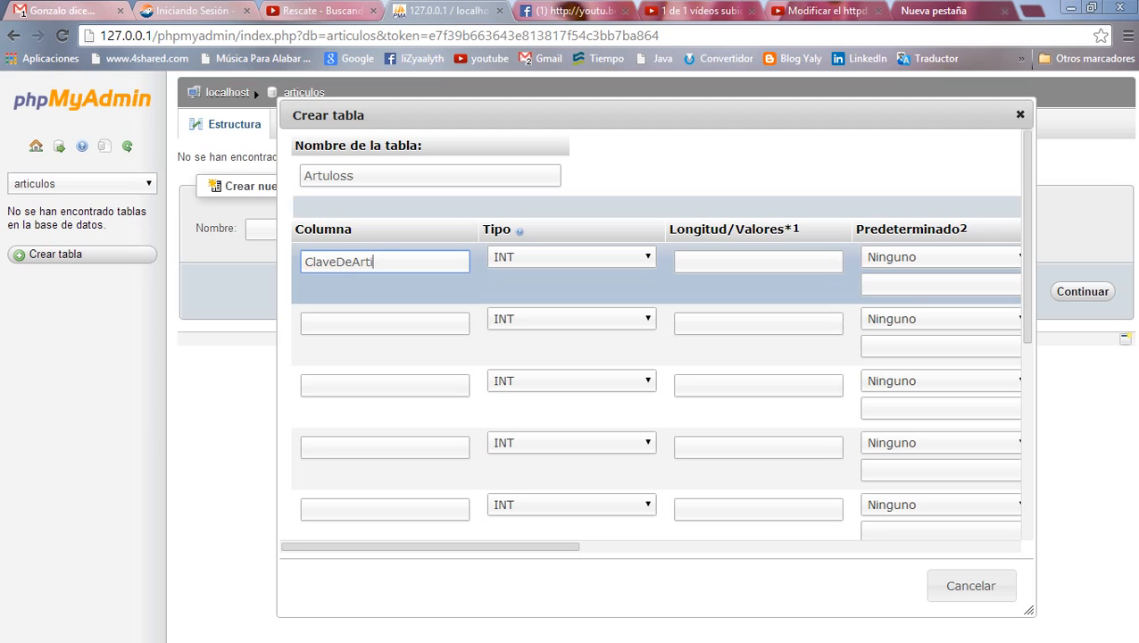
type("culo")
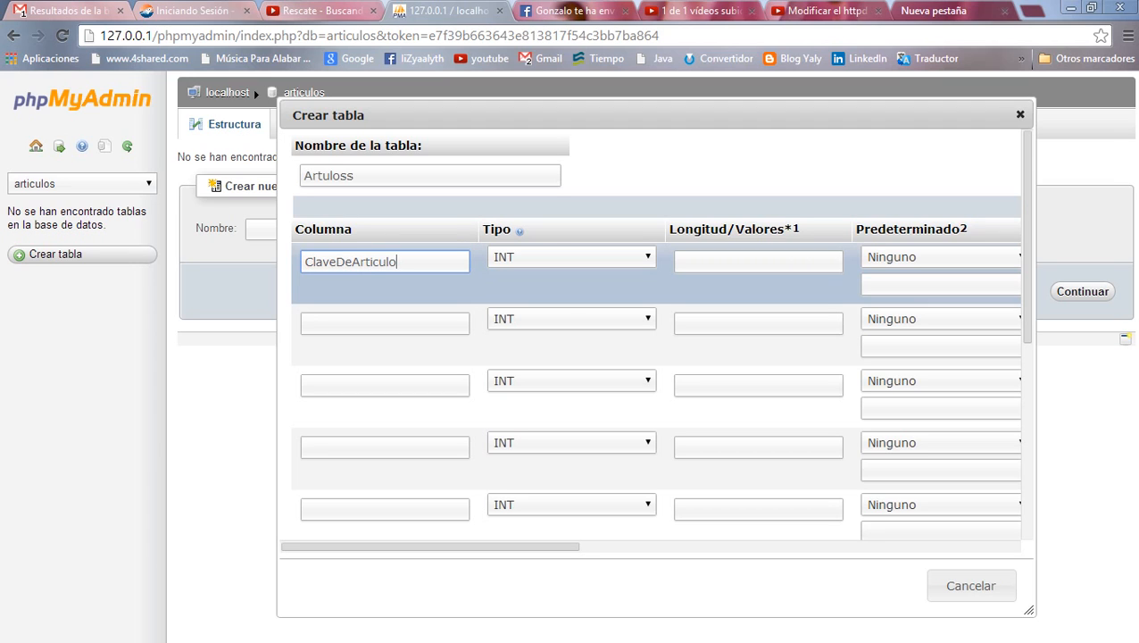
left_click(385, 323)
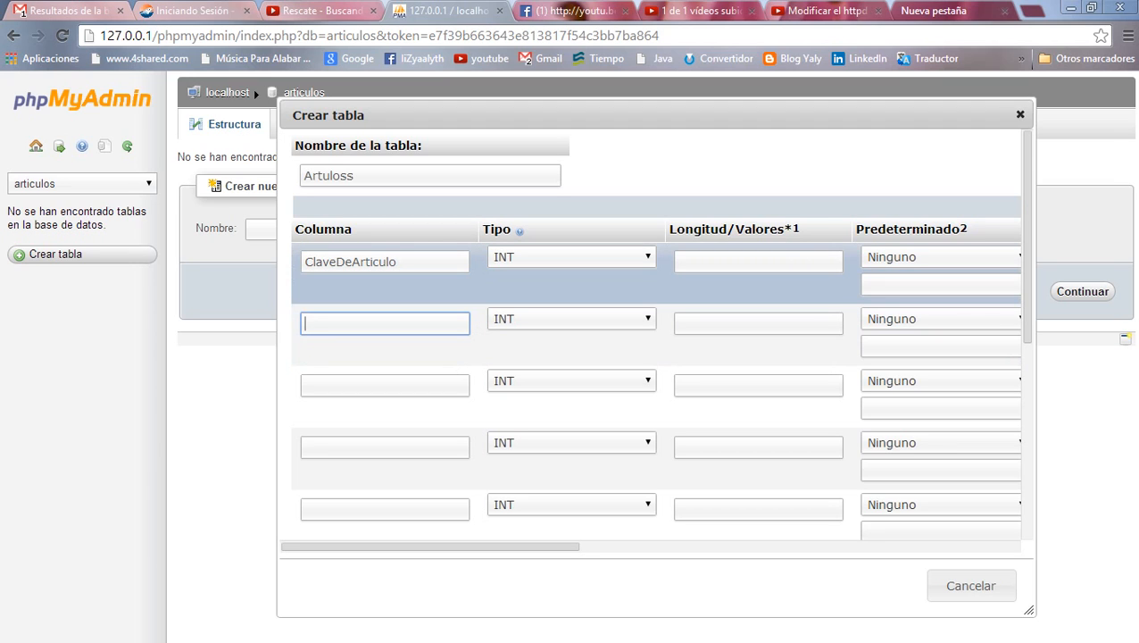
left_click(398, 262)
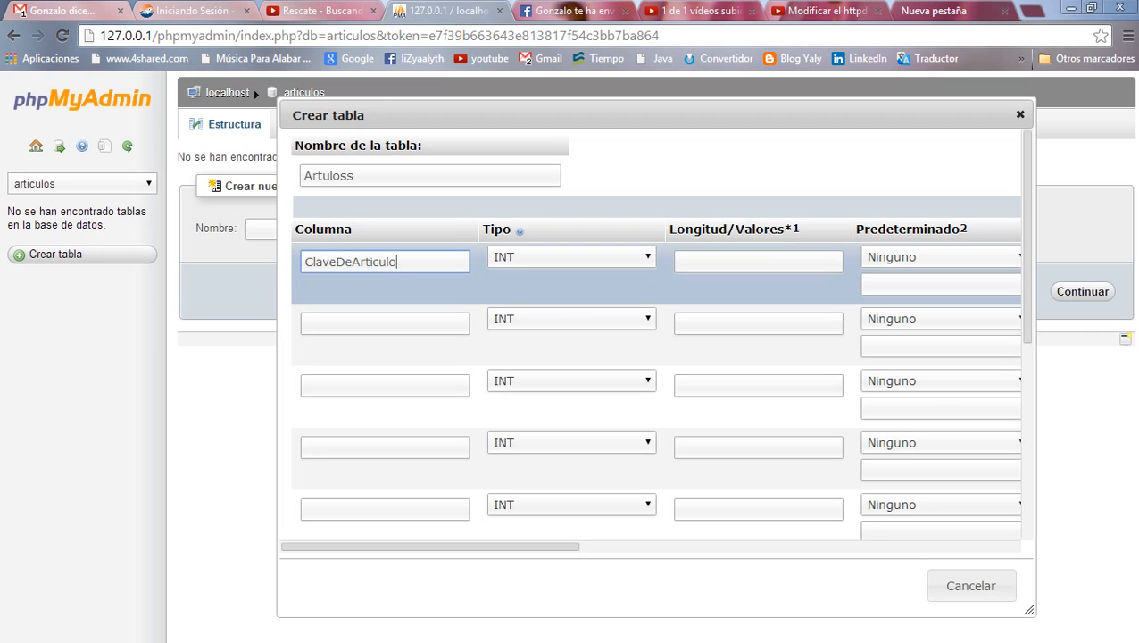
left_click_drag(398, 261, 304, 261)
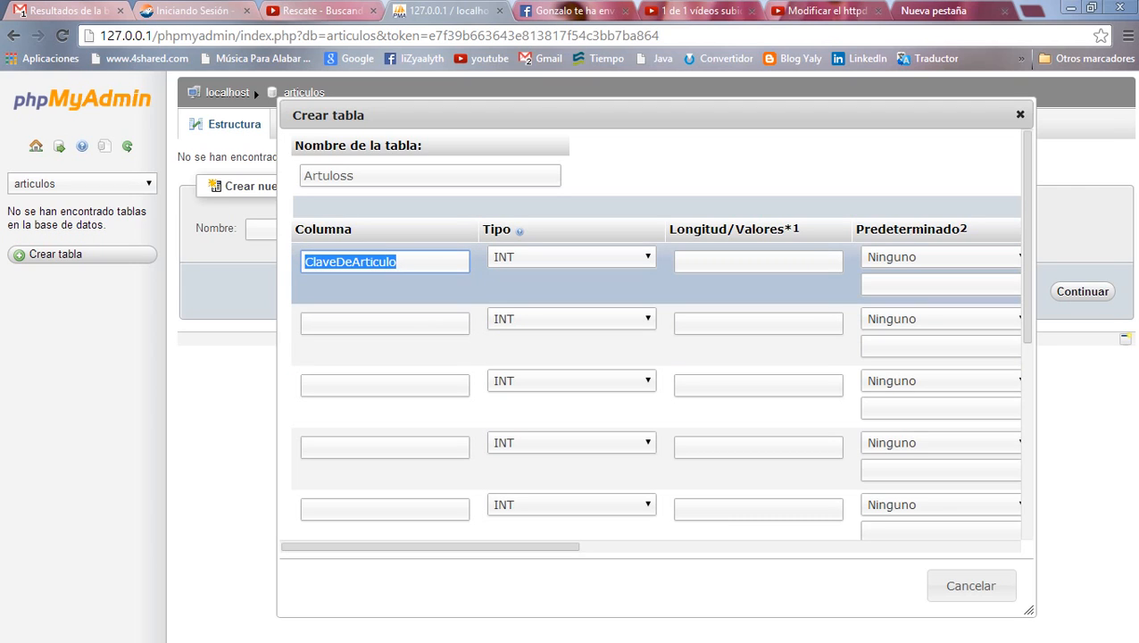
left_click(399, 262)
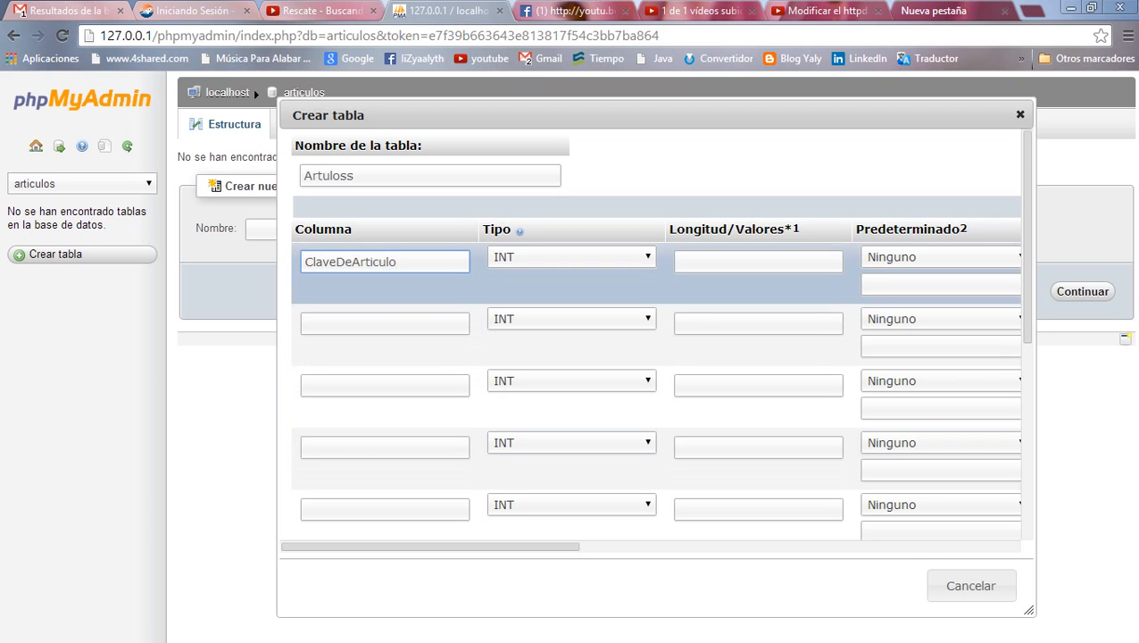
Set the ClaveDeArticulo column's type to INT and its length to 4.
left_click(572, 257)
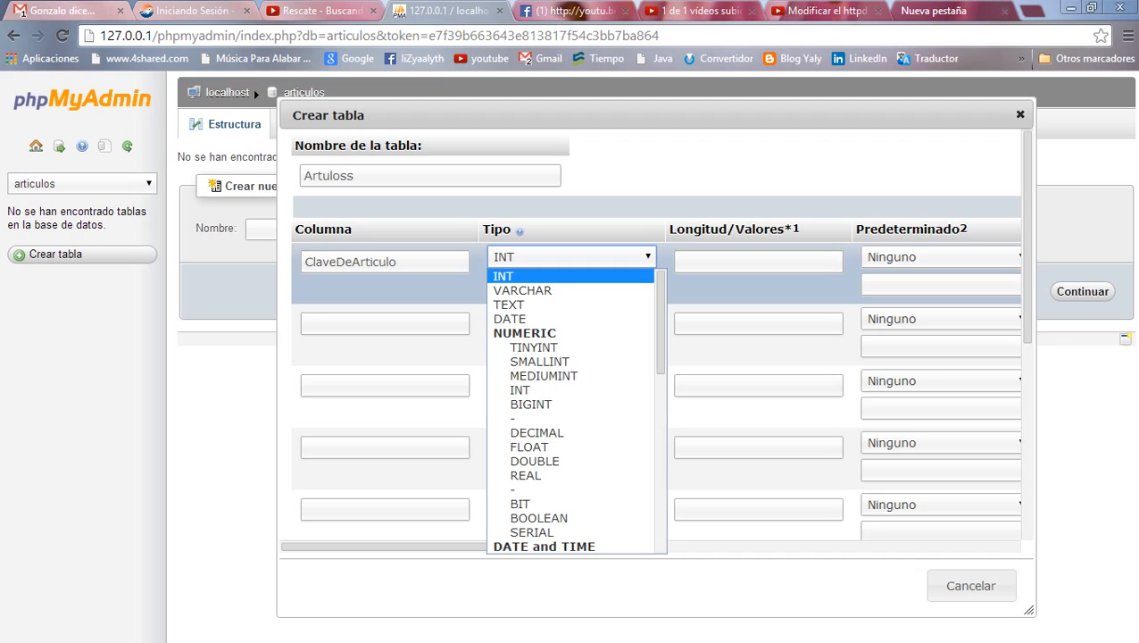
left_click(504, 276)
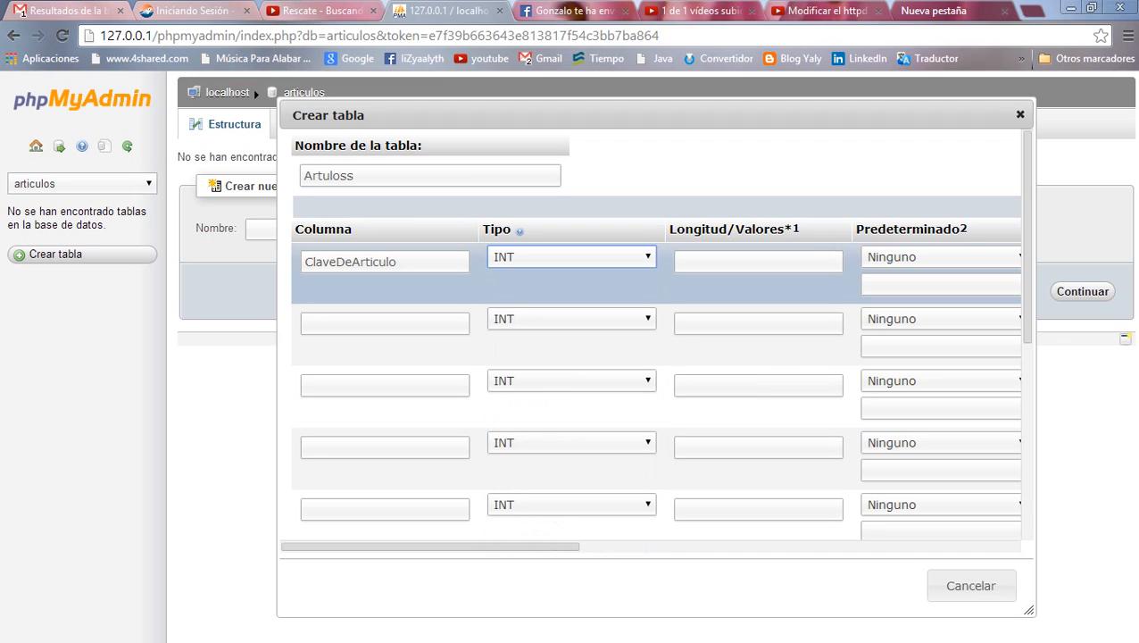
key("Tab")
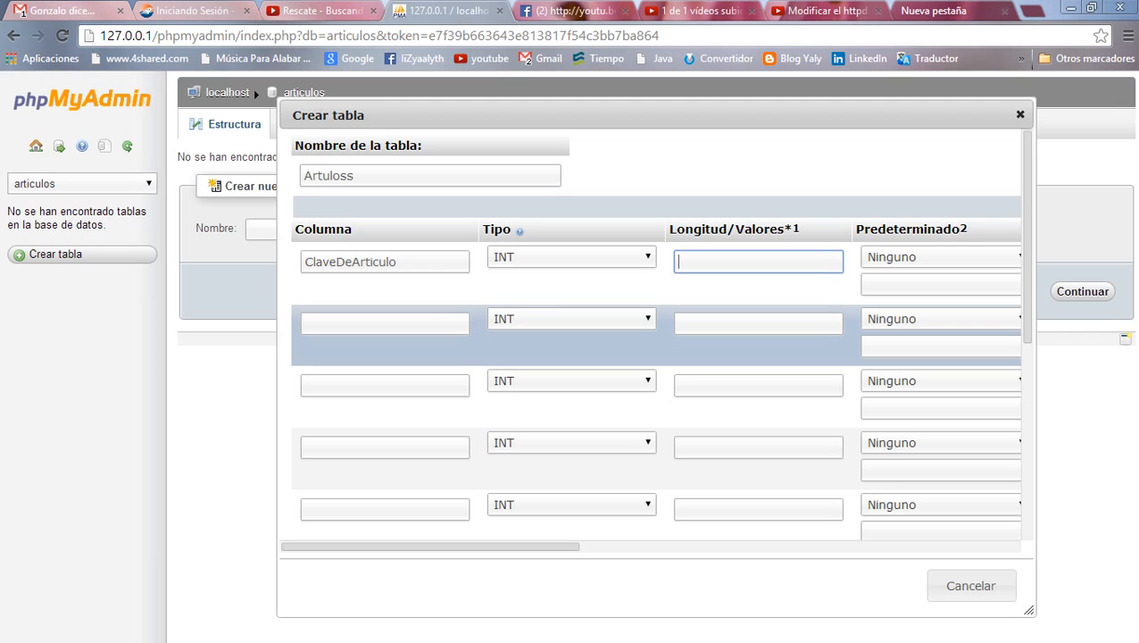
type("4")
Set the ClaveDeArticulo column's default to Personalizado, with its custom value left empty.
left_click_drag(447, 545, 507, 545)
scroll(648, 335, "right", 3)
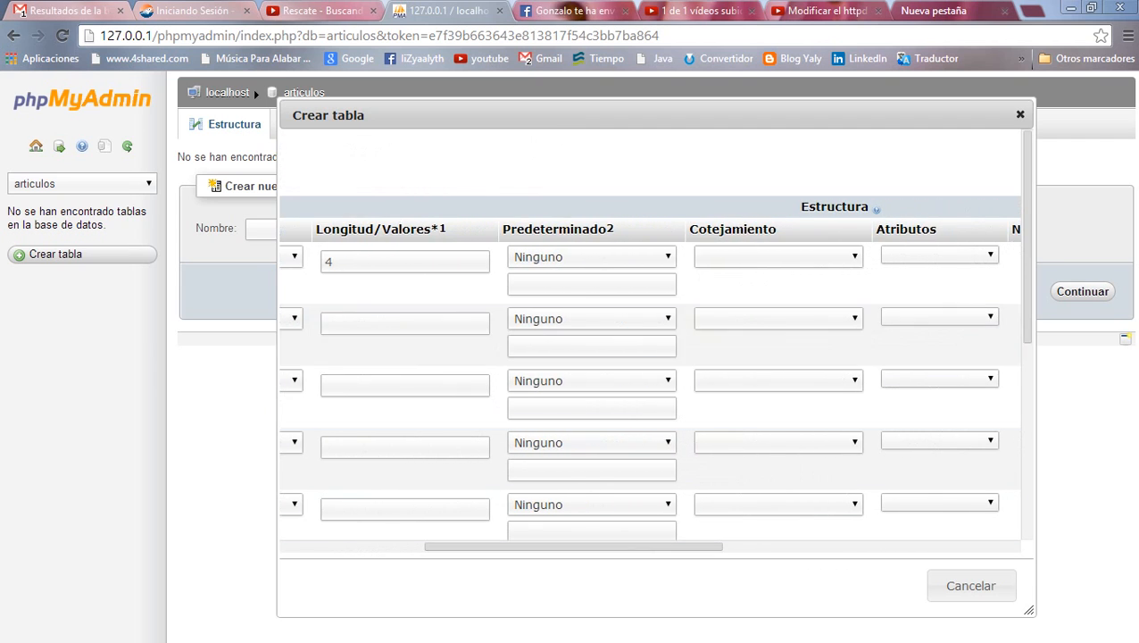
left_click(591, 256)
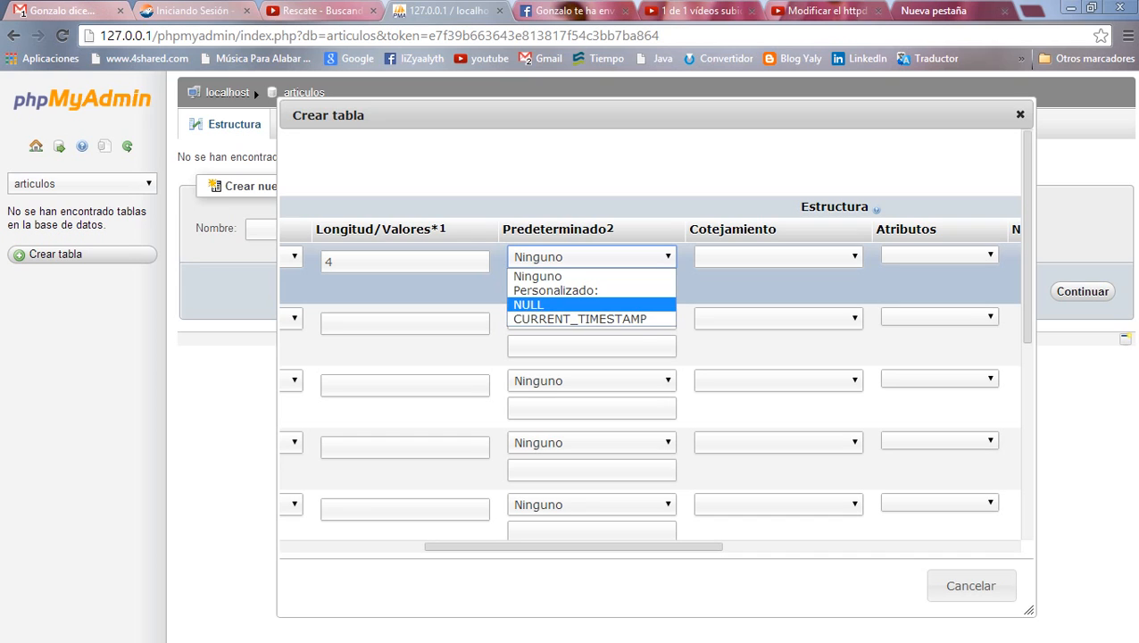
left_click(556, 305)
left_click(592, 257)
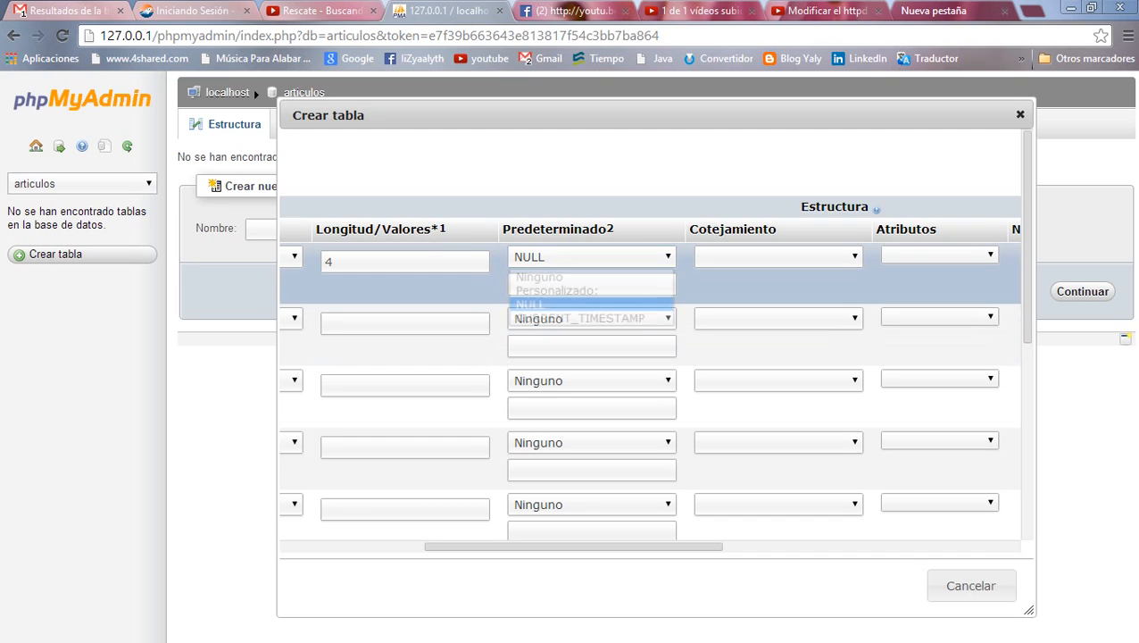
left_click(556, 290)
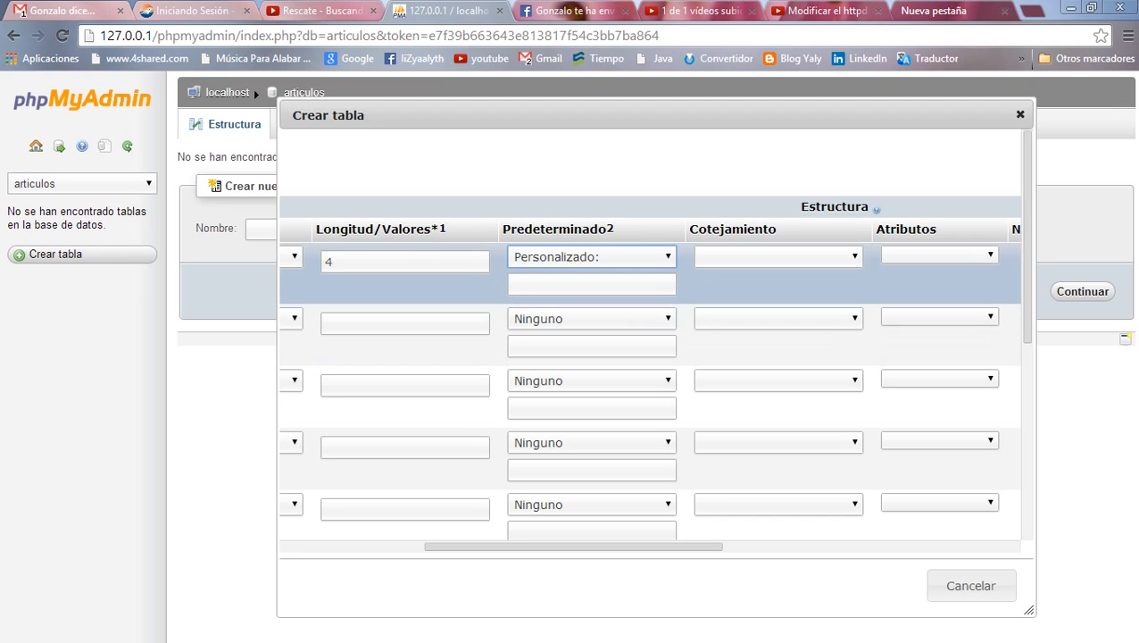
left_click(571, 284)
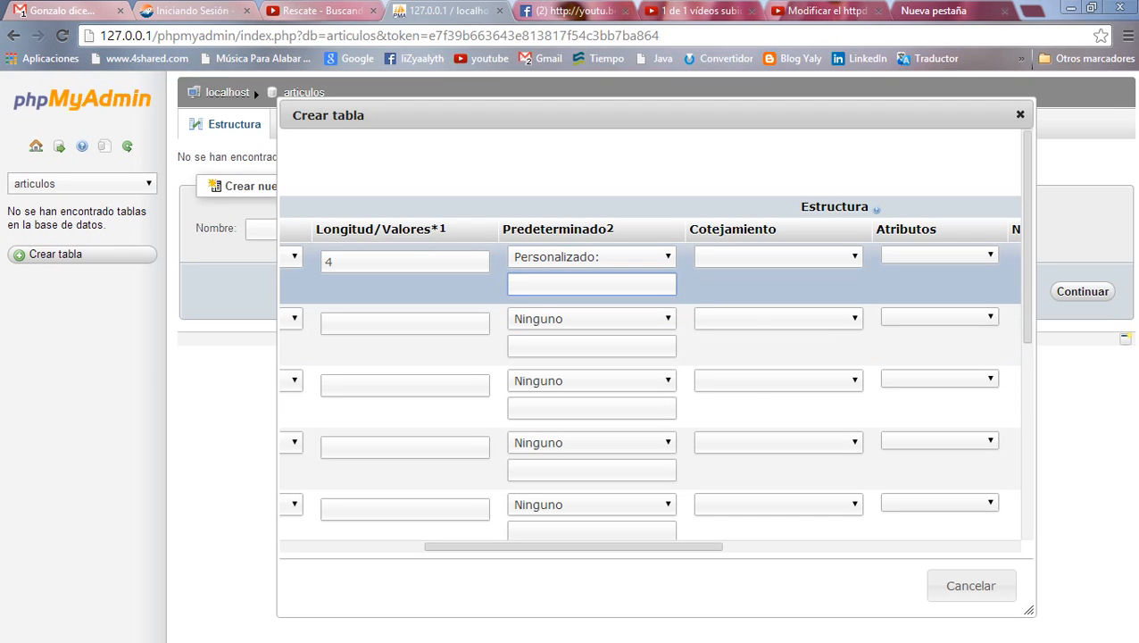
Set the ClaveDeArticulo column's collation to utf8_spanish2_ci.
left_click(778, 257)
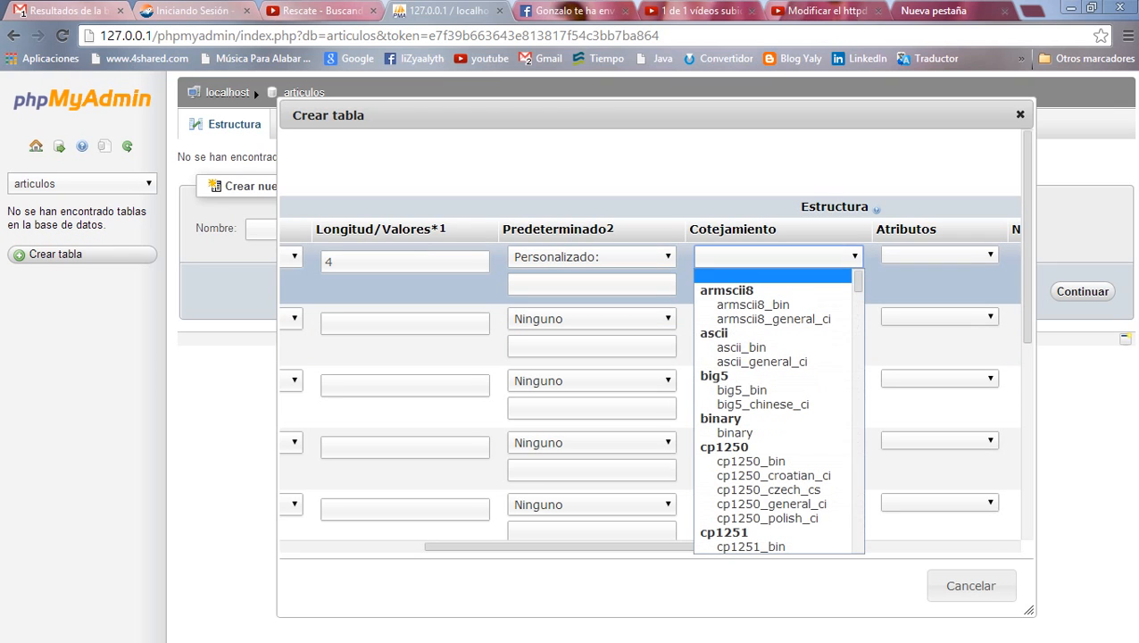
scroll(777, 410, "down", 15)
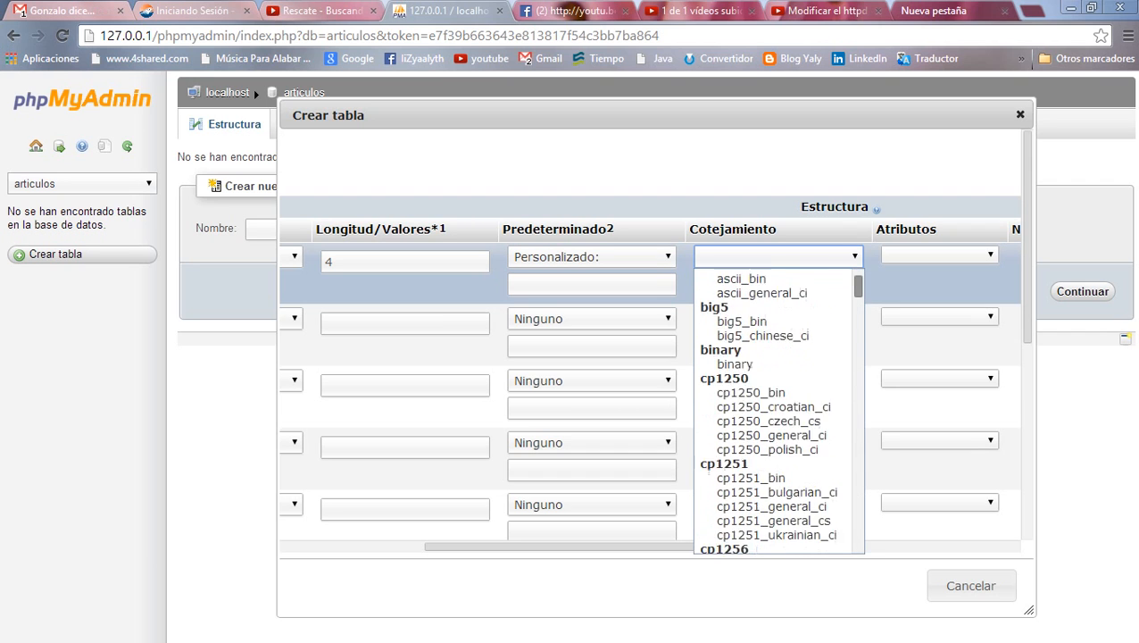
scroll(777, 410, "down", 5)
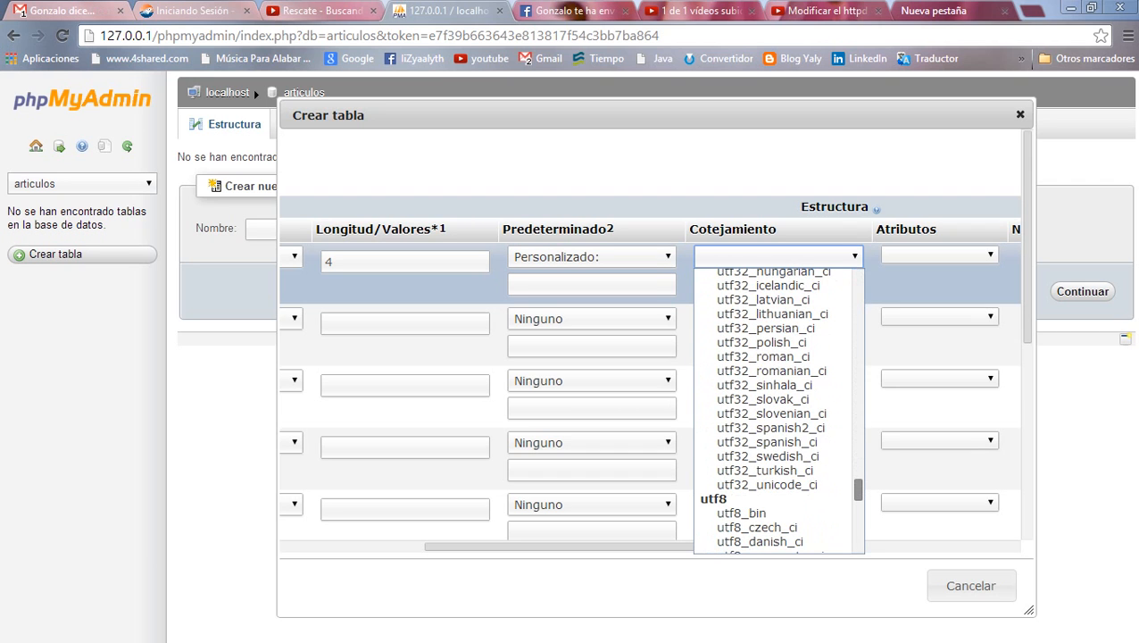
scroll(776, 410, "up", 5)
scroll(777, 411, "down", 5)
scroll(777, 411, "down", 8)
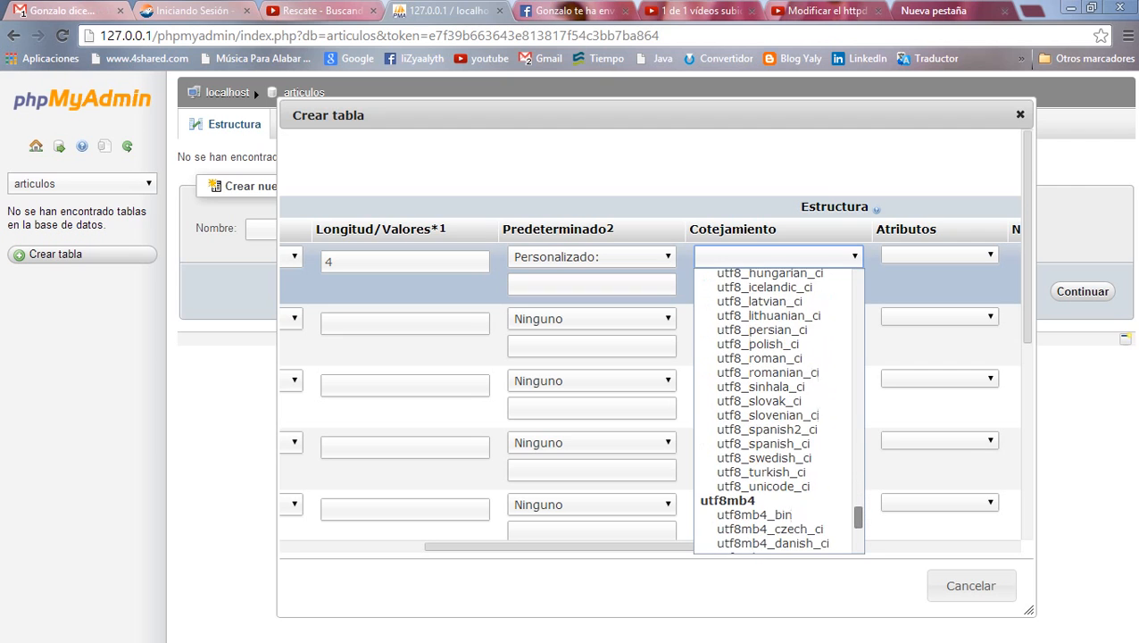
scroll(768, 411, "down", 1)
left_click(763, 418)
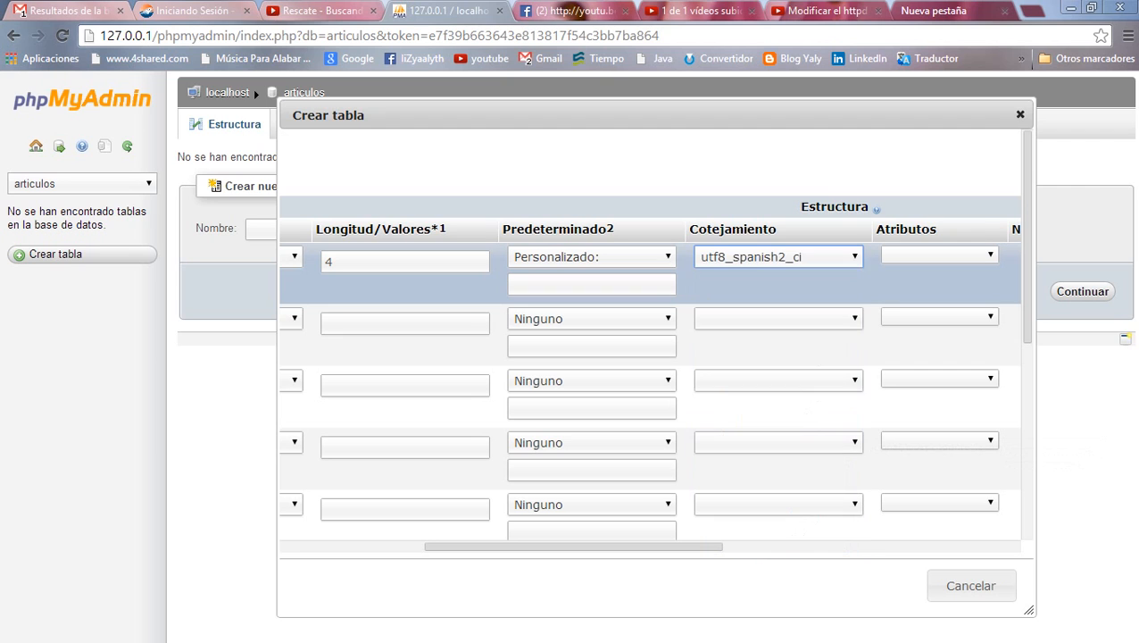
Leave the ClaveDeArticulo column's attributes blank and set its index to INDEX.
left_click(940, 255)
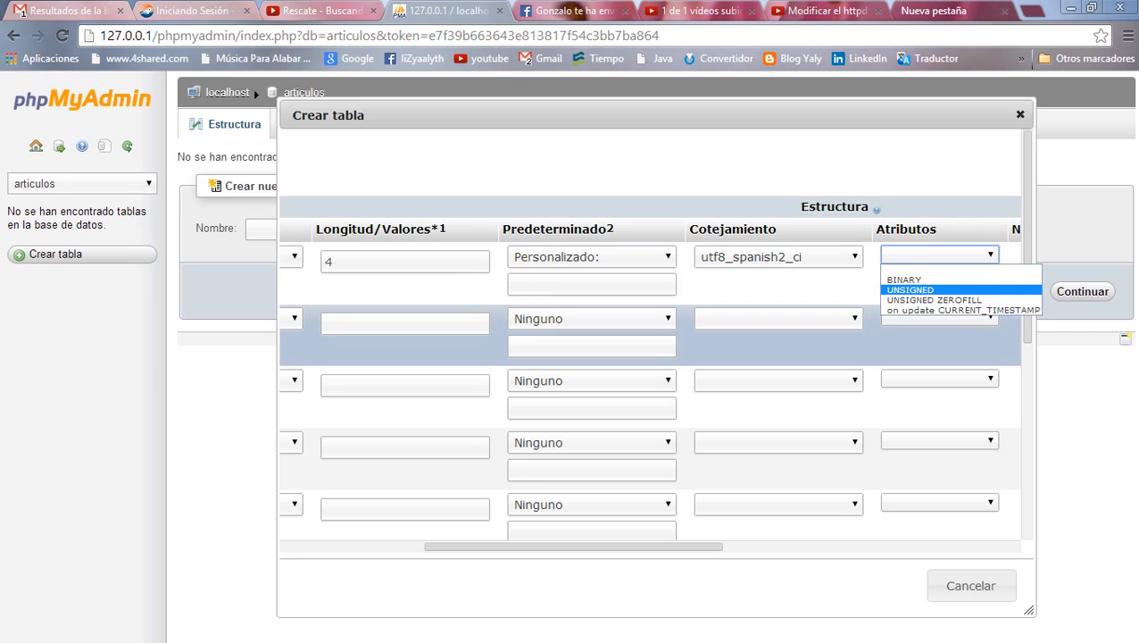
left_click(862, 284)
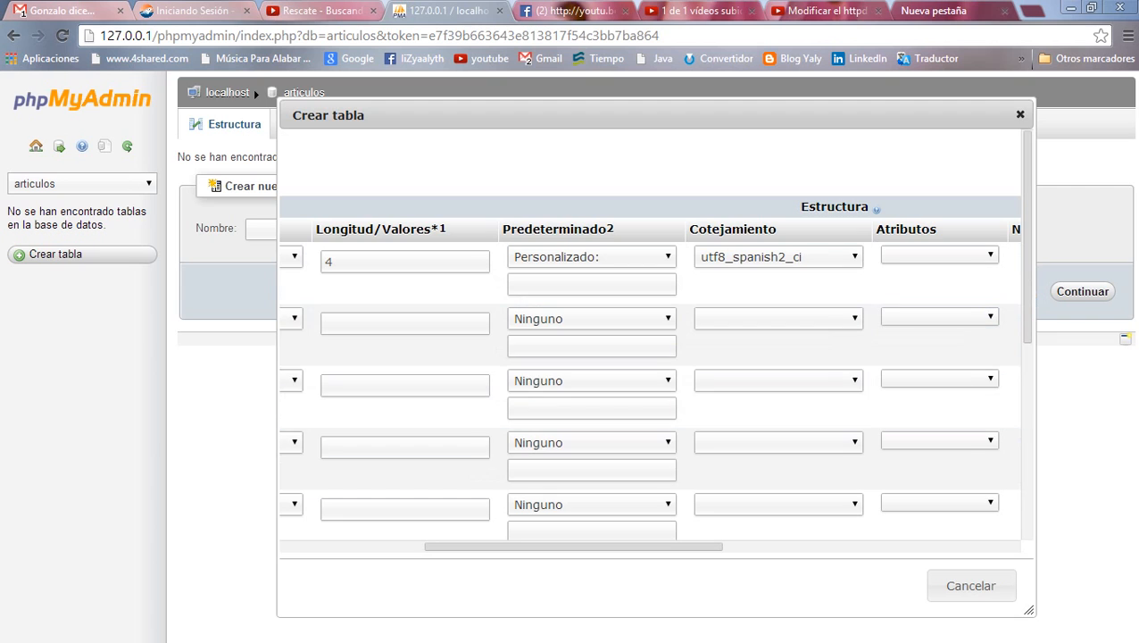
left_click_drag(573, 546, 734, 547)
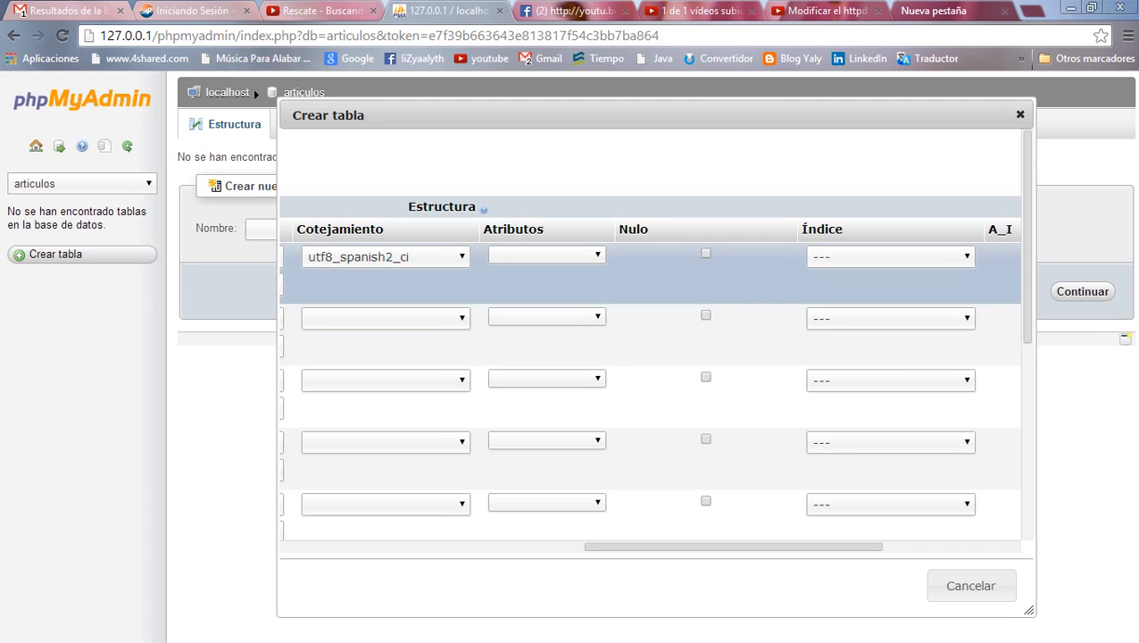
left_click(890, 256)
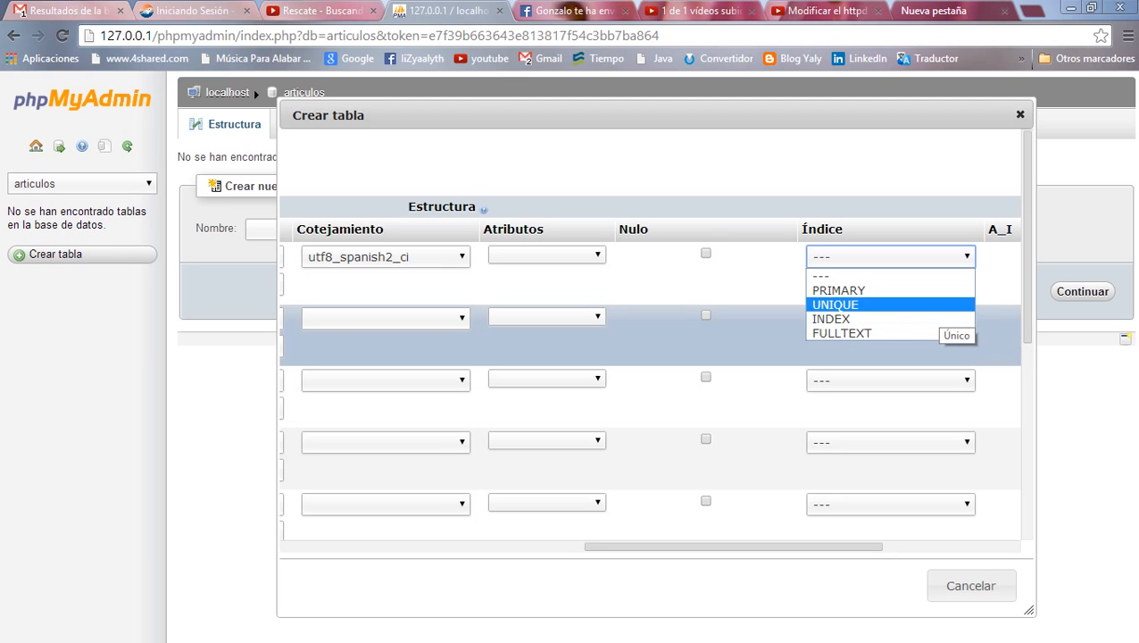
left_click(938, 319)
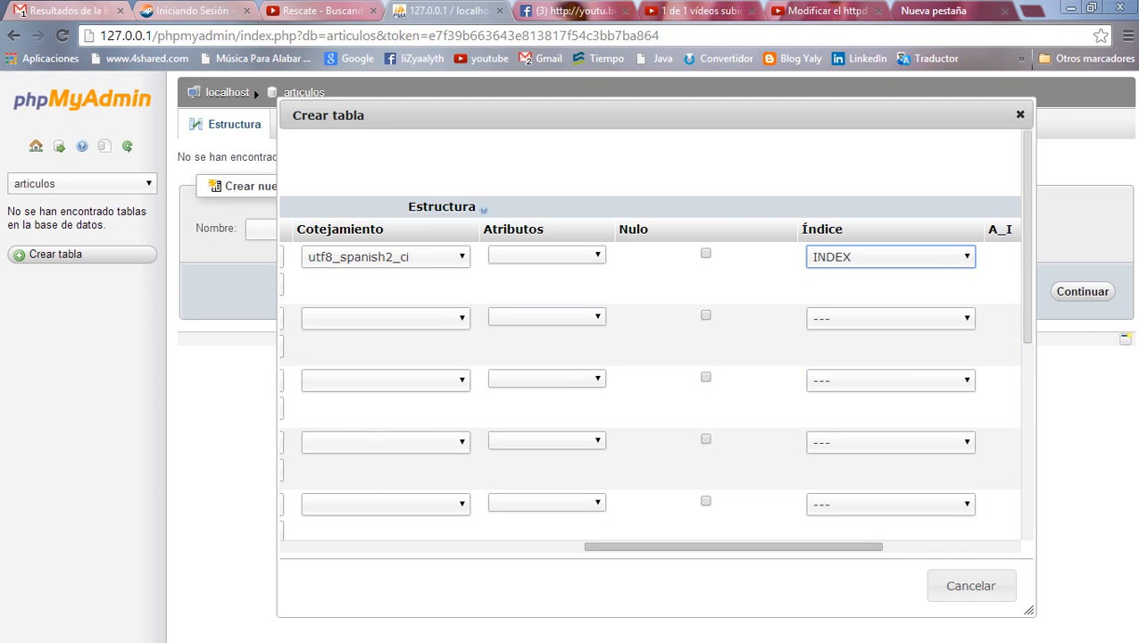
Add the comment "clave del producto" to the ClaveDeArticulo column.
left_click_drag(777, 547, 914, 546)
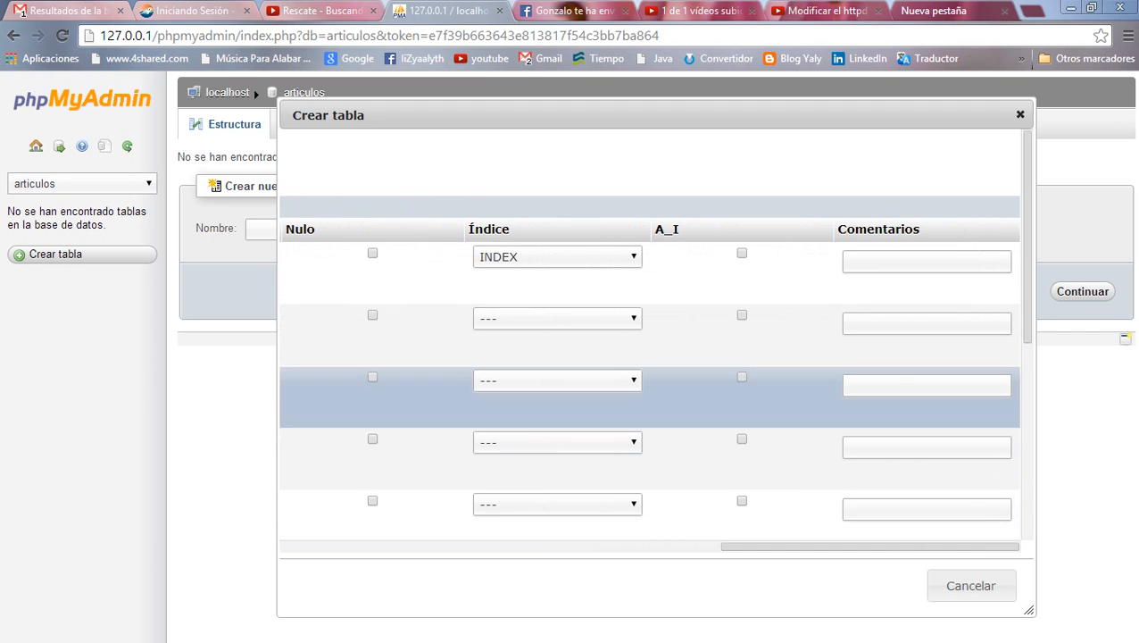
left_click(847, 261)
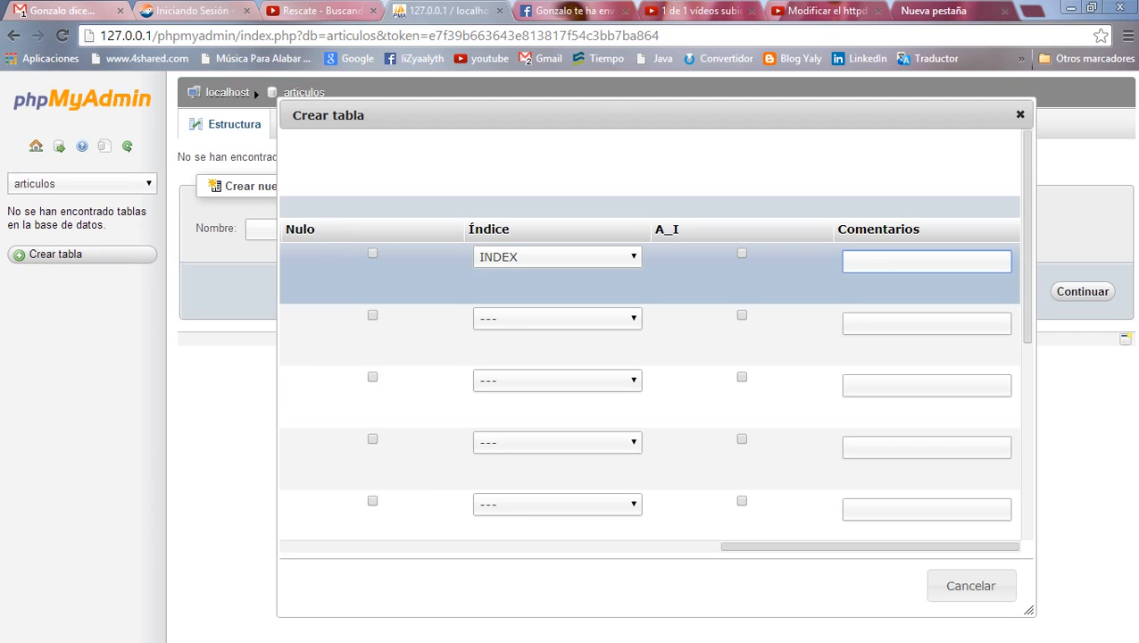
type("clave del producto")
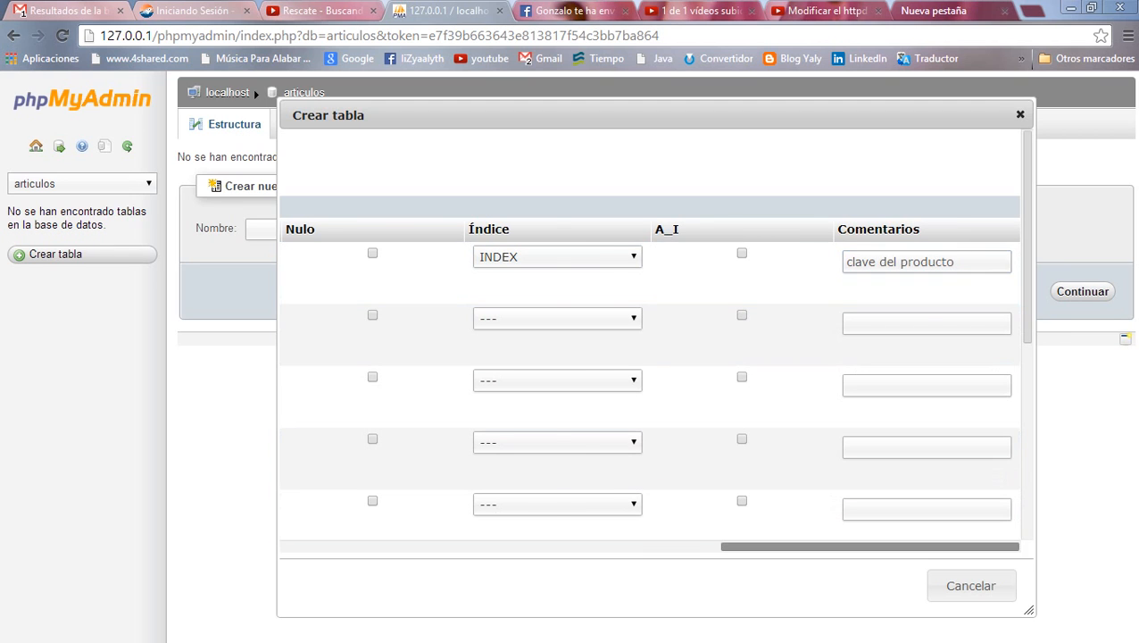
Name the table's second column Nombre and its third column Existencia.
left_click_drag(870, 546, 419, 546)
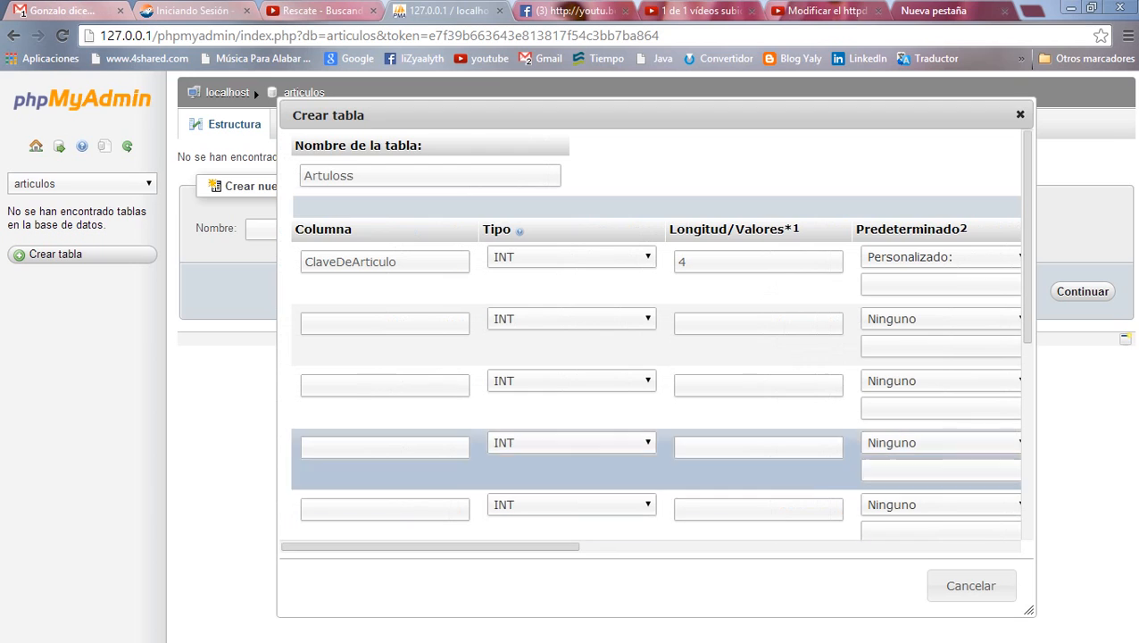
left_click(385, 324)
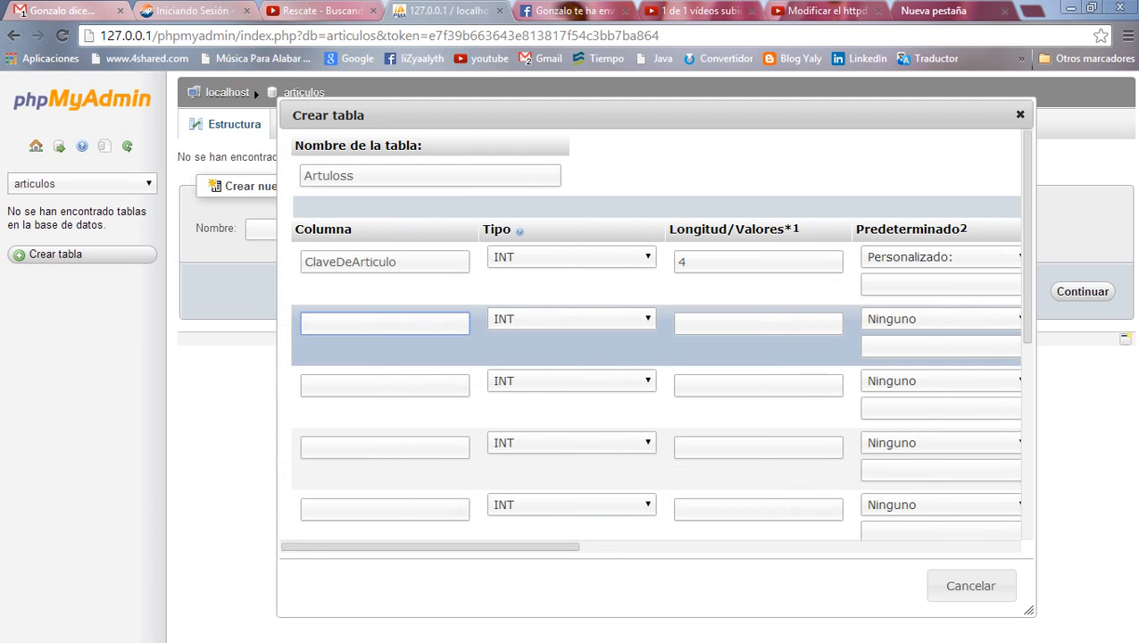
type("Nombre")
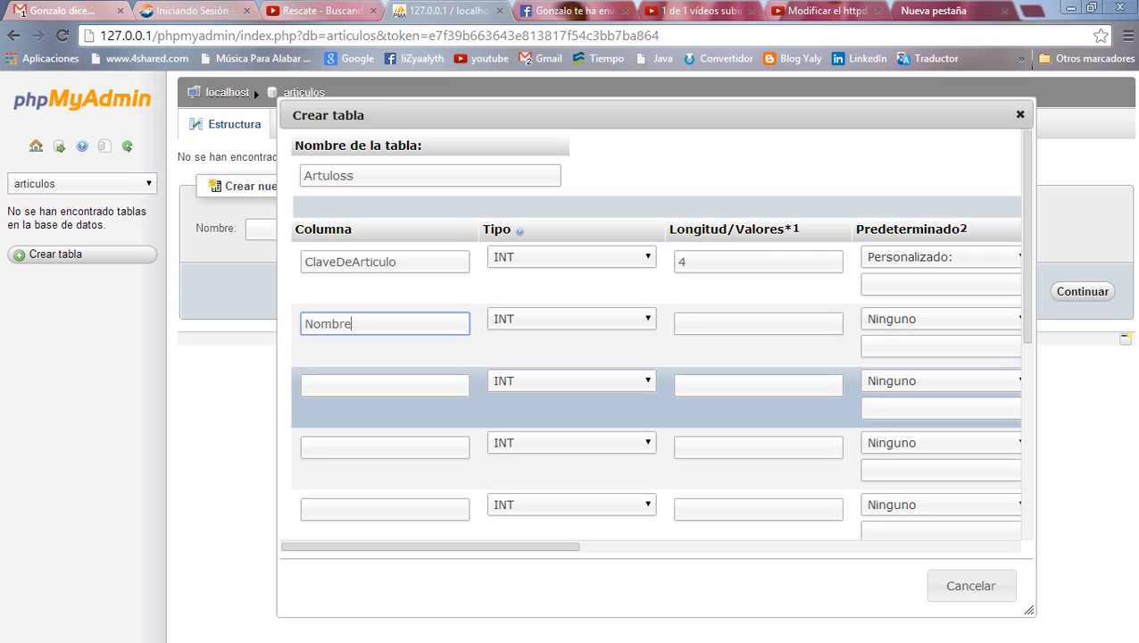
left_click(385, 385)
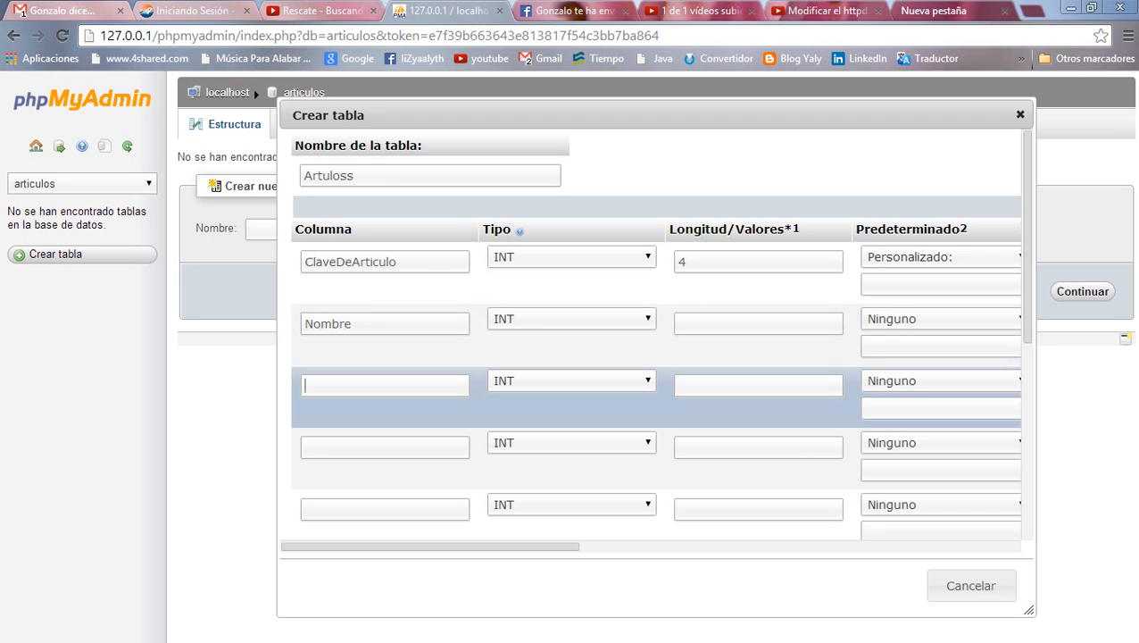
type("E")
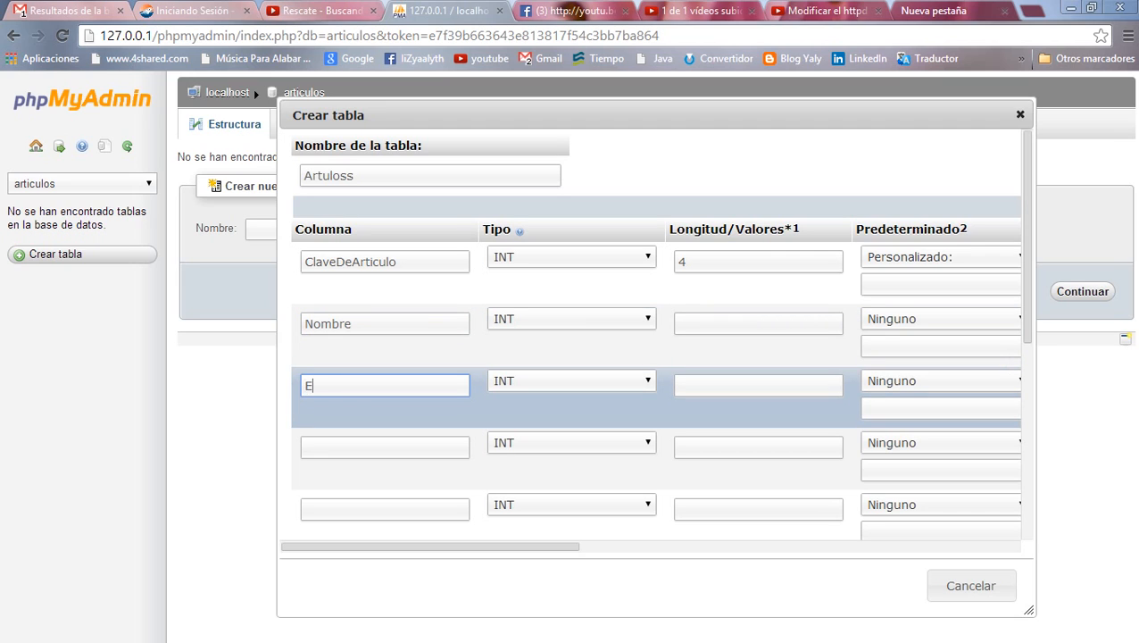
type("xistencia")
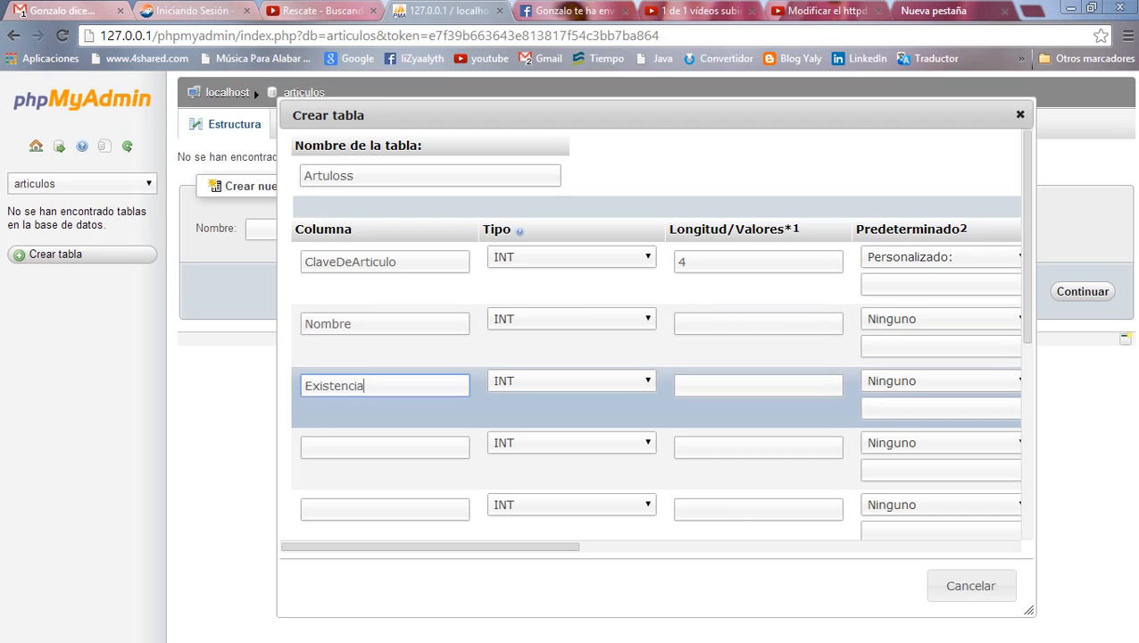
Name the table's fourth column PrecioUnitario and its fifth column Otros.
left_click(385, 447)
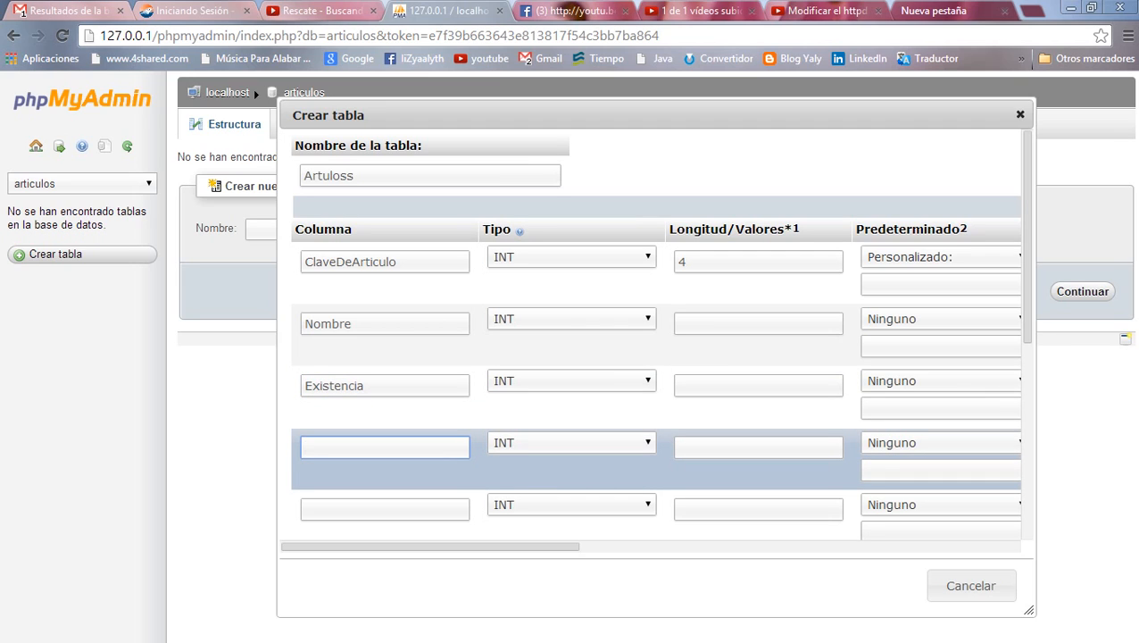
type("p")
key("BackSpace")
type("PrecioUnitario")
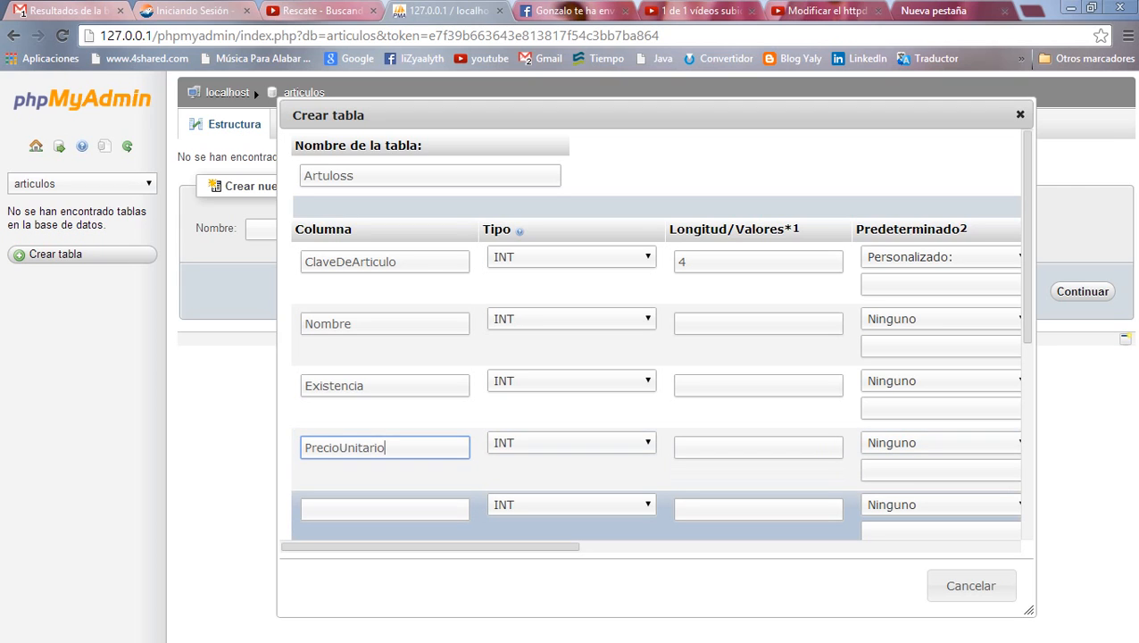
left_click(385, 510)
type("Otros")
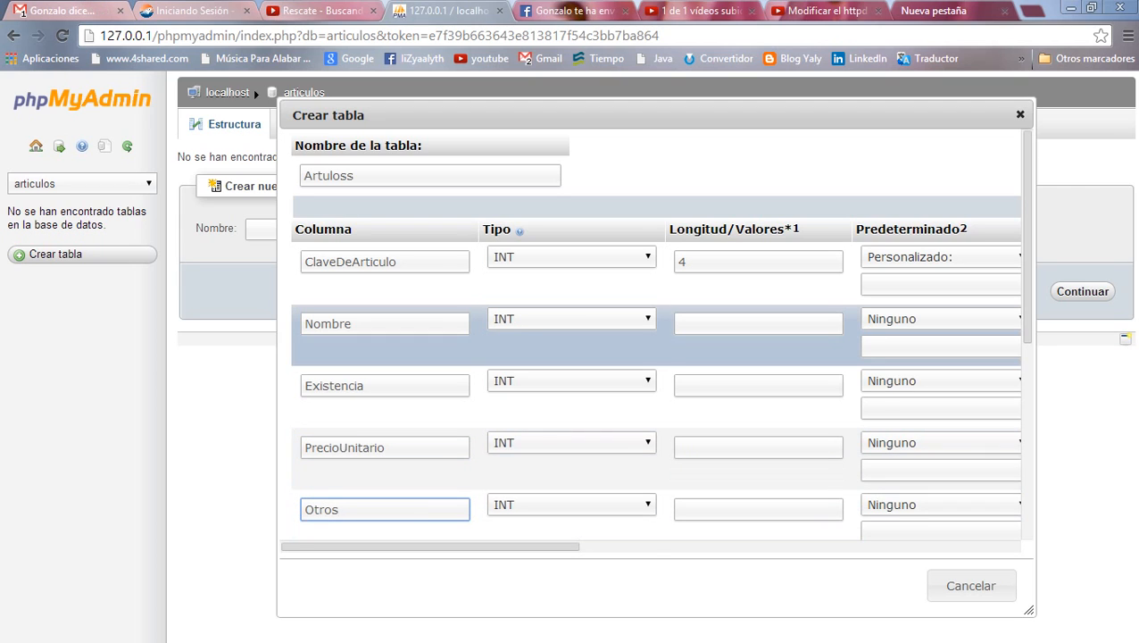
Set the Nombre column's type to VARCHAR and its length to 50.
left_click(572, 319)
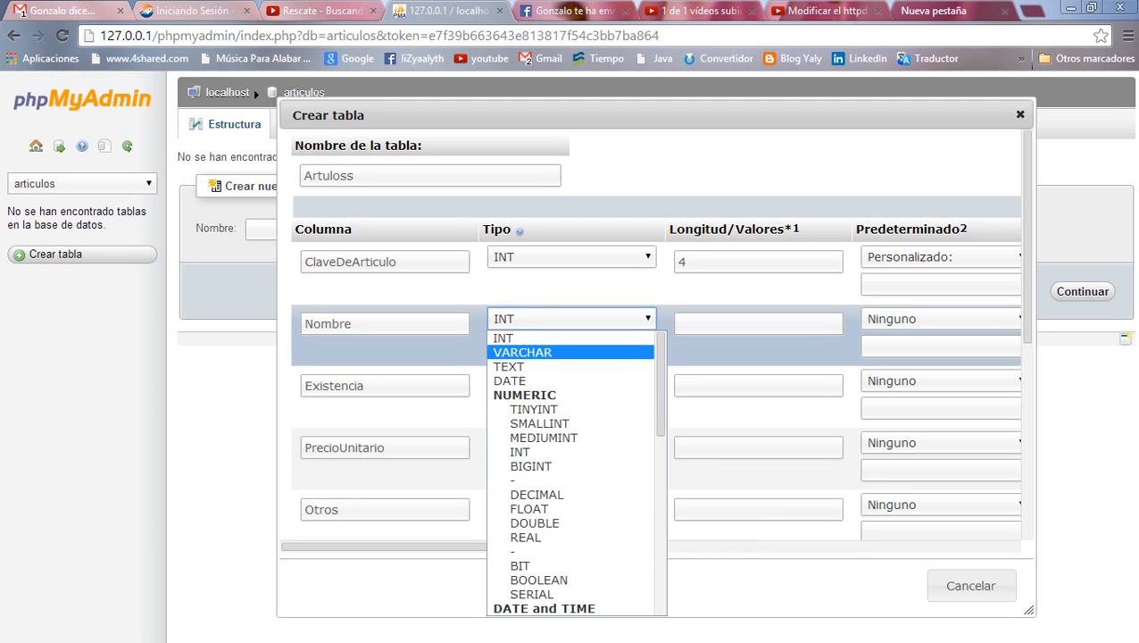
key("Down")
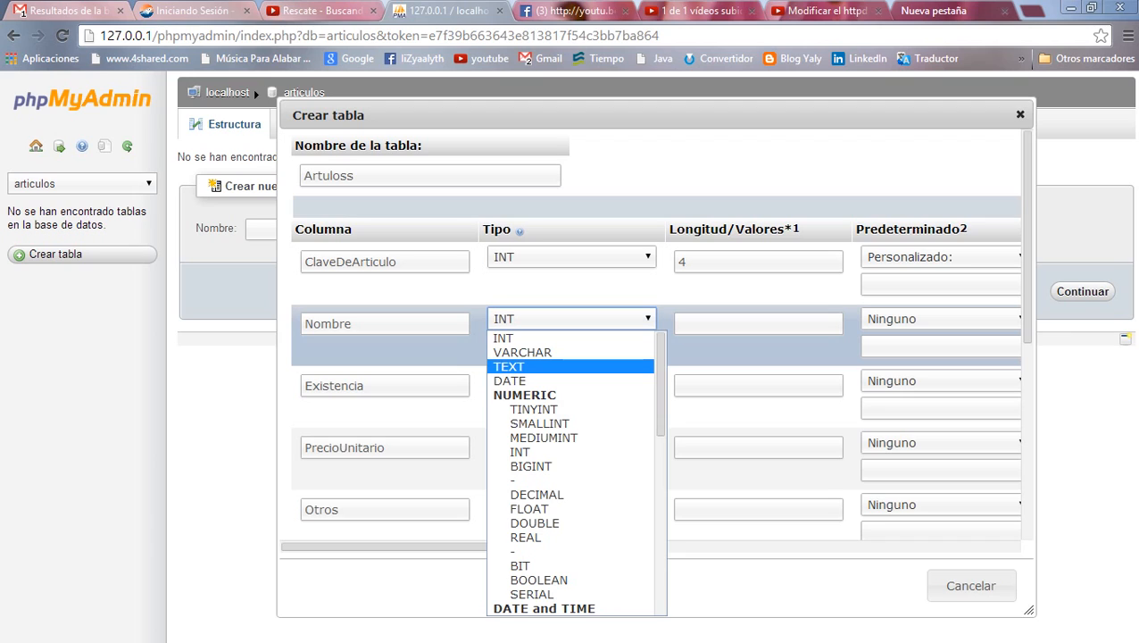
key("Up")
key("Down")
key("Up")
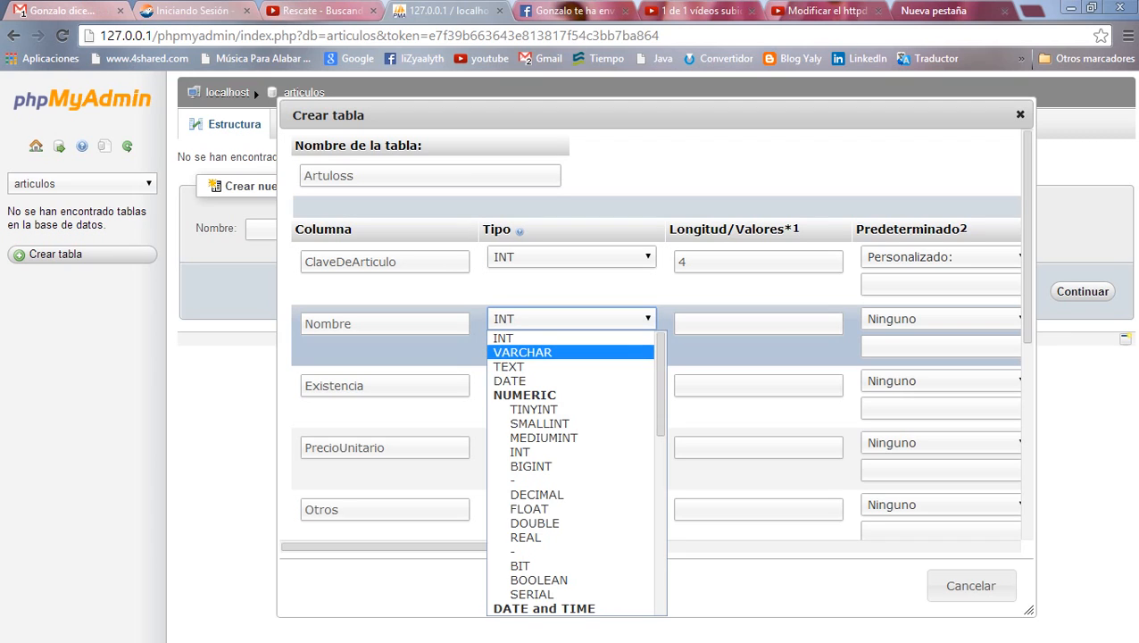
key("Down")
left_click(527, 352)
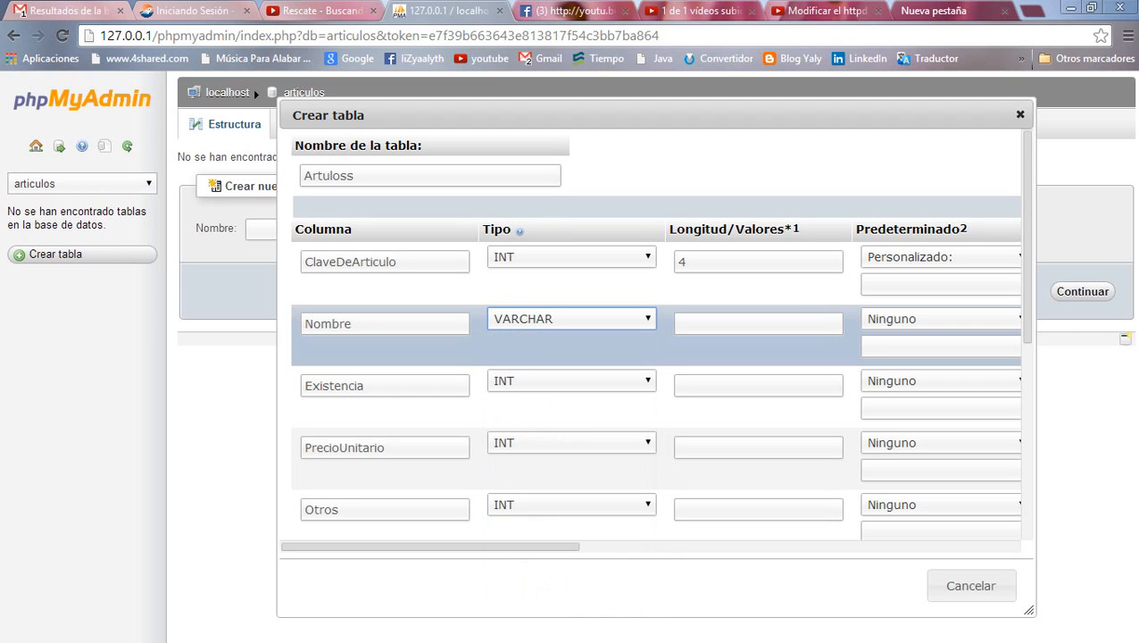
left_click(758, 324)
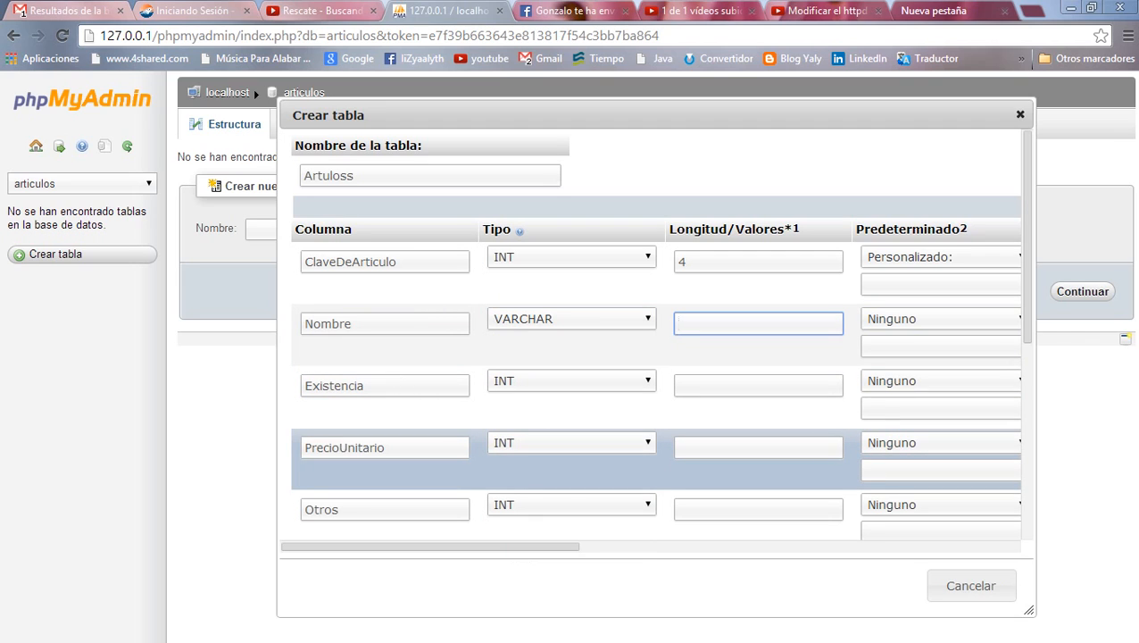
type("50")
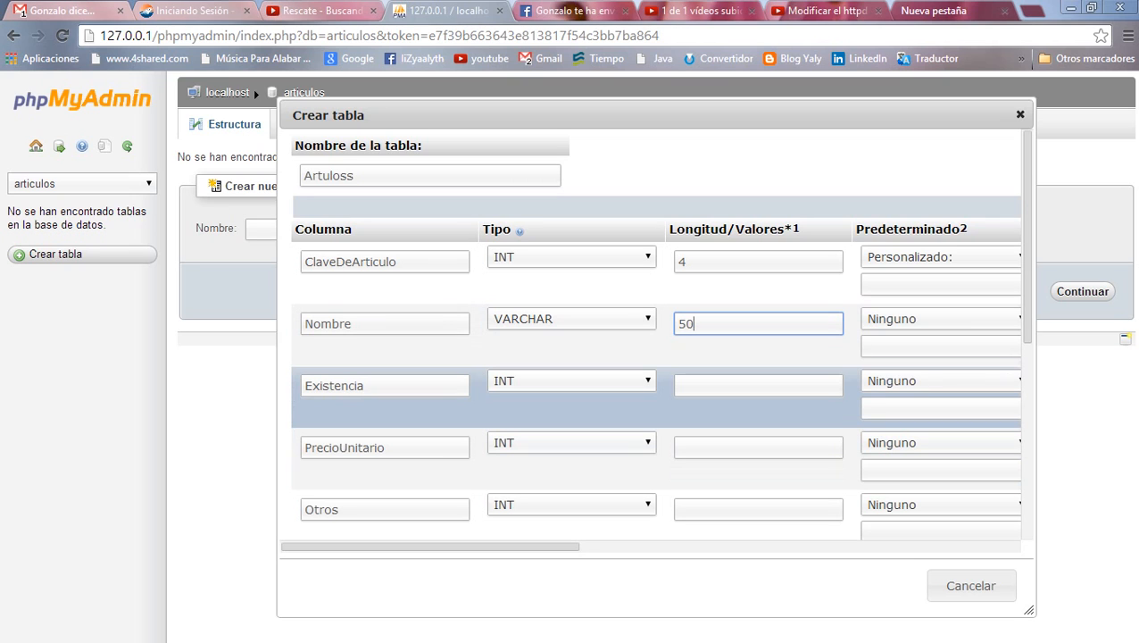
Set the Existencia column's type to INT and its length to 10.
left_click(572, 381)
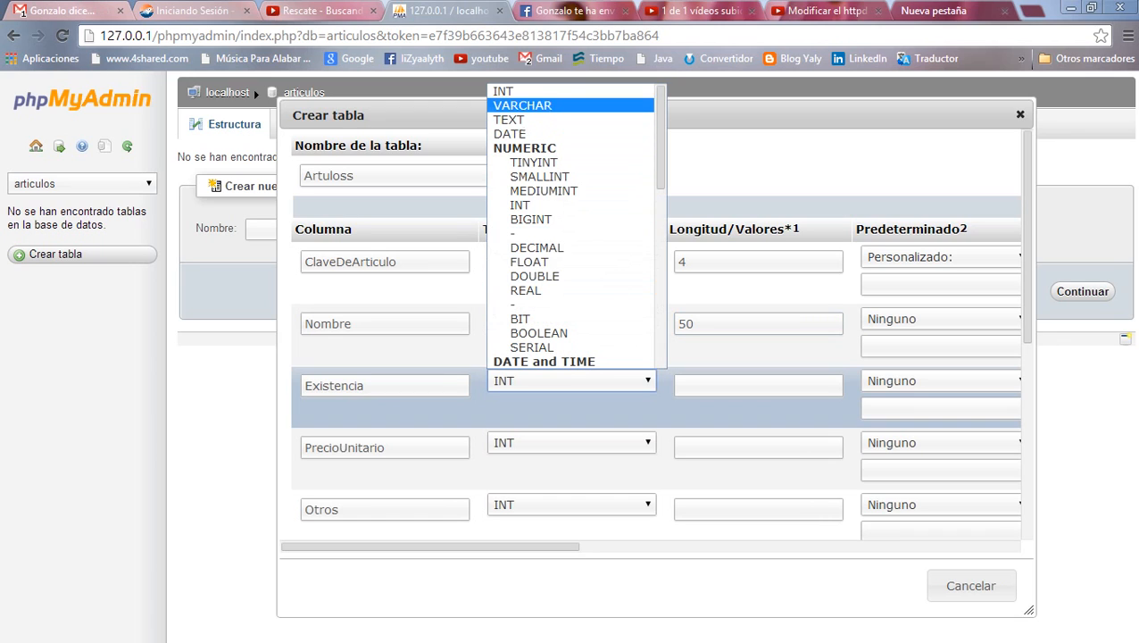
left_click(535, 91)
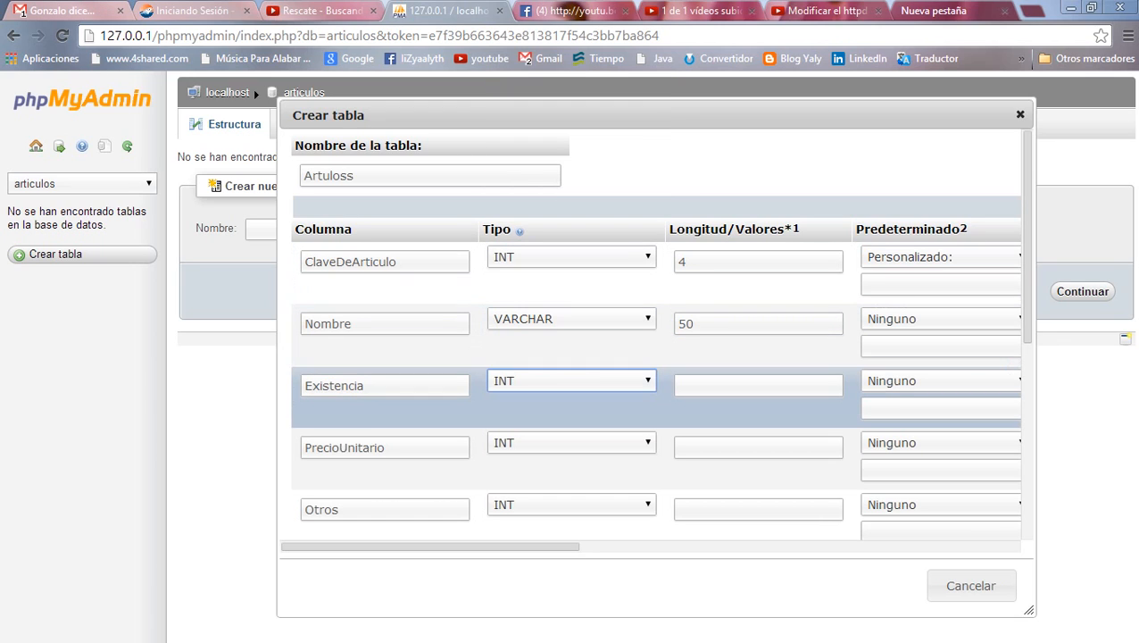
left_click(758, 386)
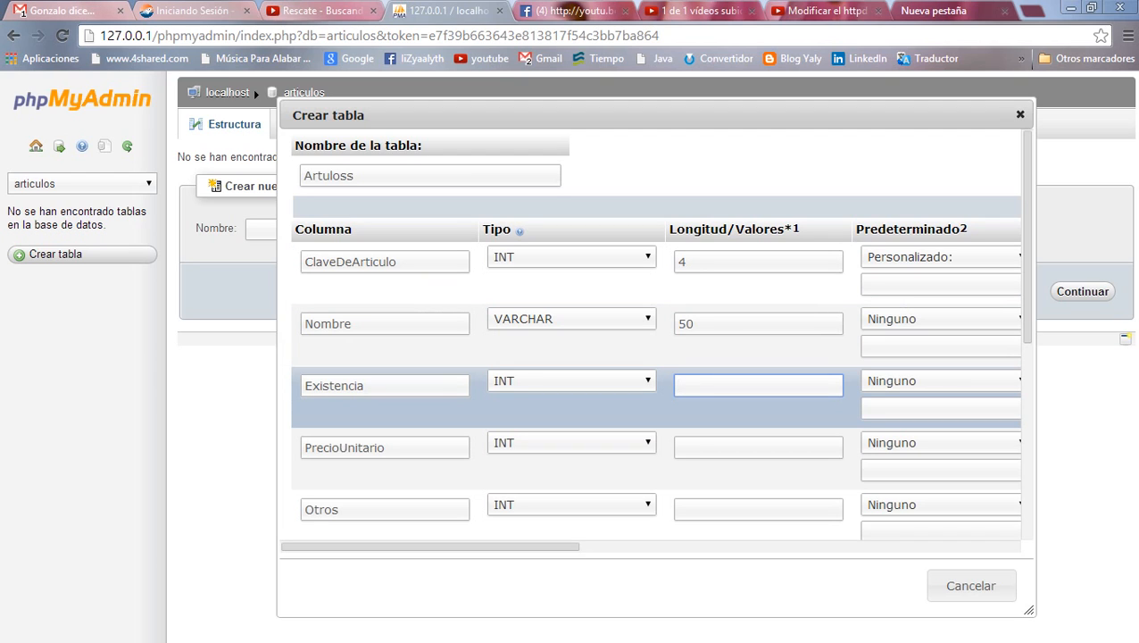
type("10")
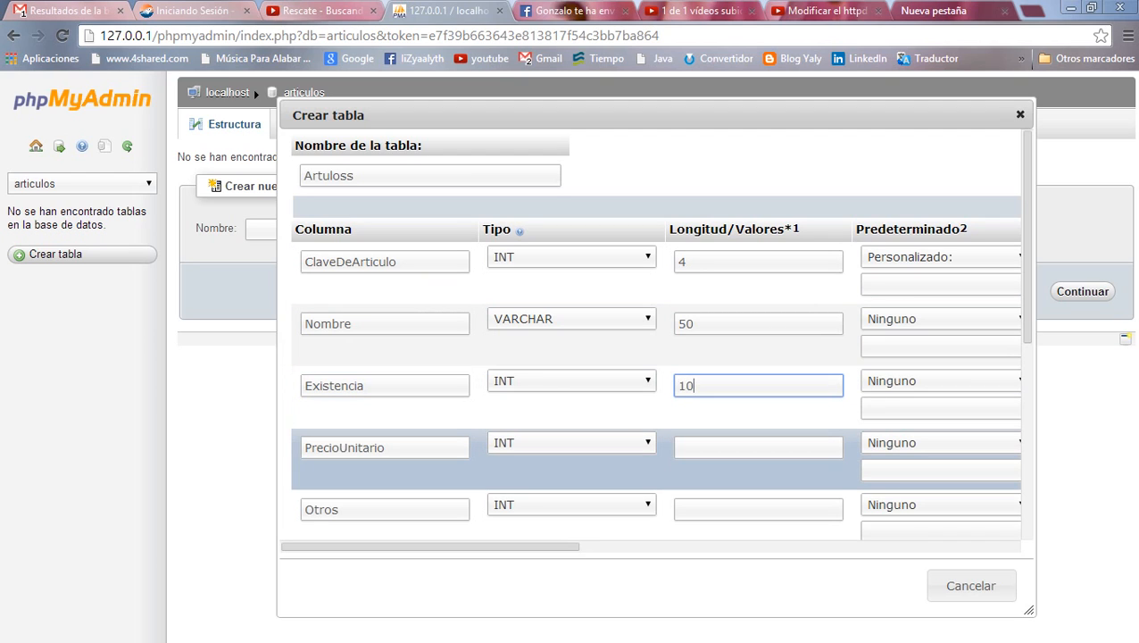
Choose INT as the PrecioUnitario column's type and TEXT as the Otros column's type.
left_click(571, 442)
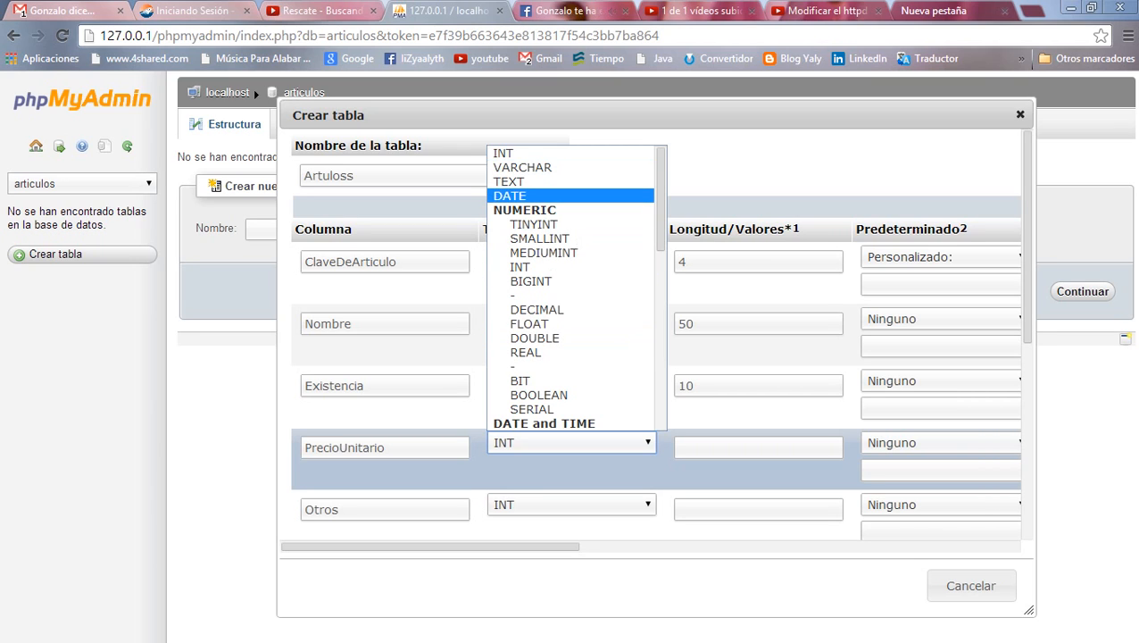
left_click(536, 152)
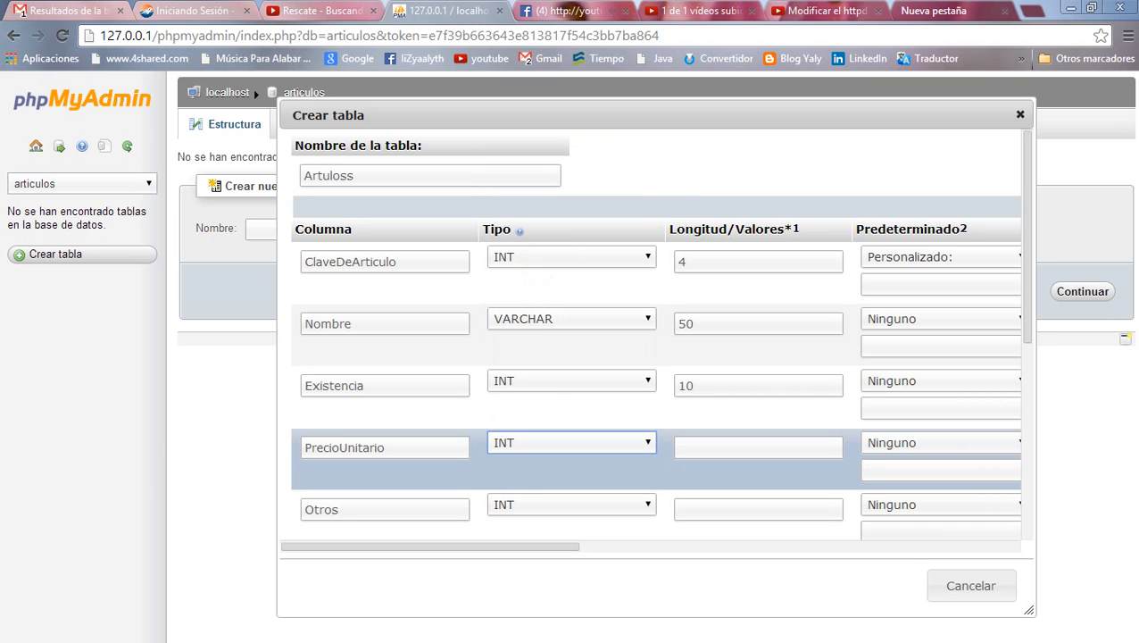
left_click(572, 504)
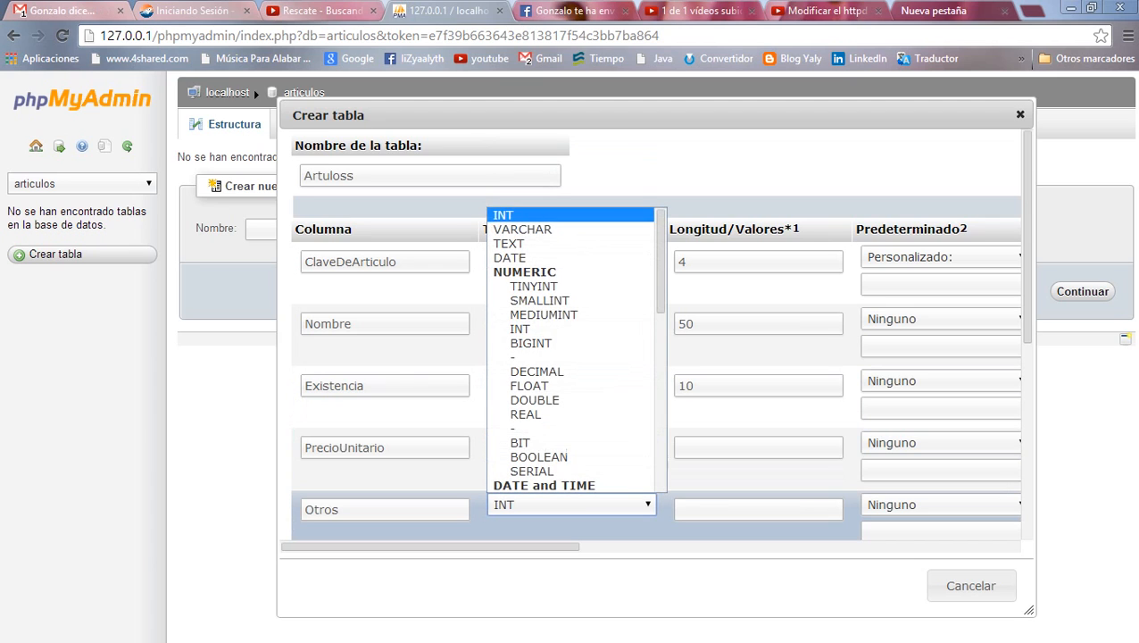
left_click(527, 242)
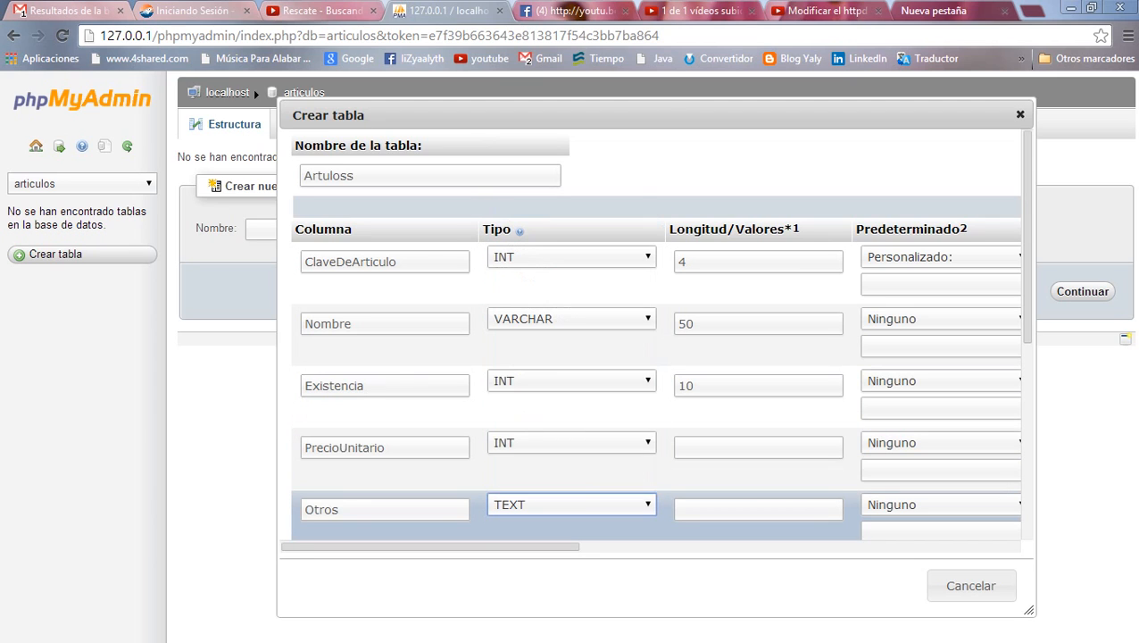
Set the length of the PrecioUnitario column to 5 and of the Otros column to 20.
left_click(758, 448)
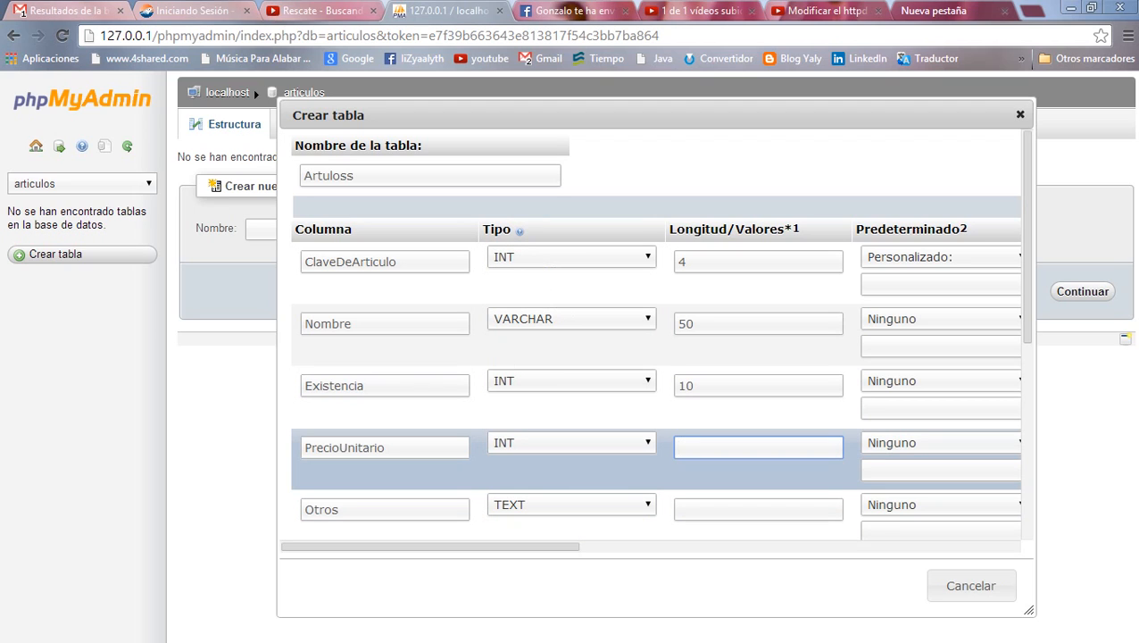
type("100")
key("BackSpace")
key("BackSpace")
key("BackSpace")
type("5")
left_click(758, 509)
type("2")
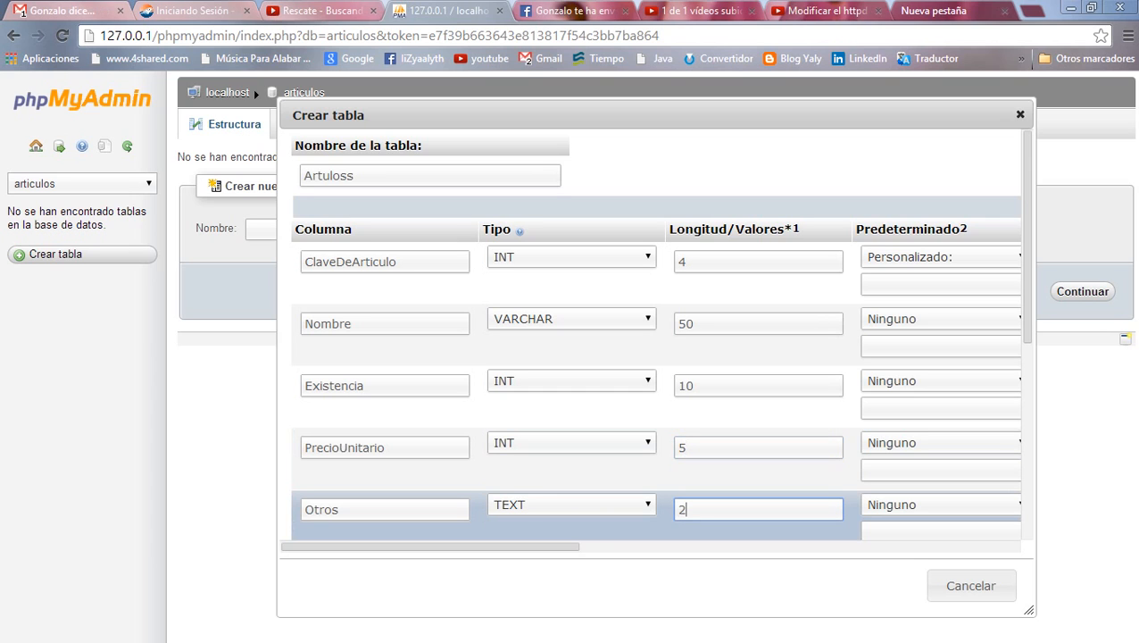
type("0")
Set the Nombre column's collation to utf8_spanish2_ci.
left_click_drag(431, 546, 568, 546)
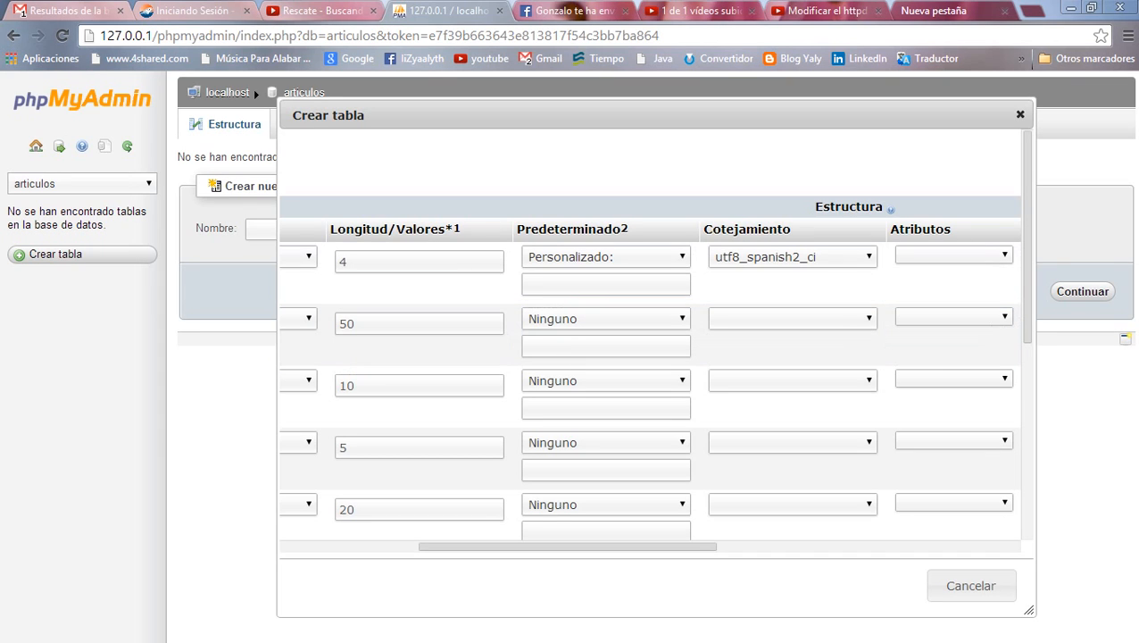
left_click(21, 172)
left_click(21, 172)
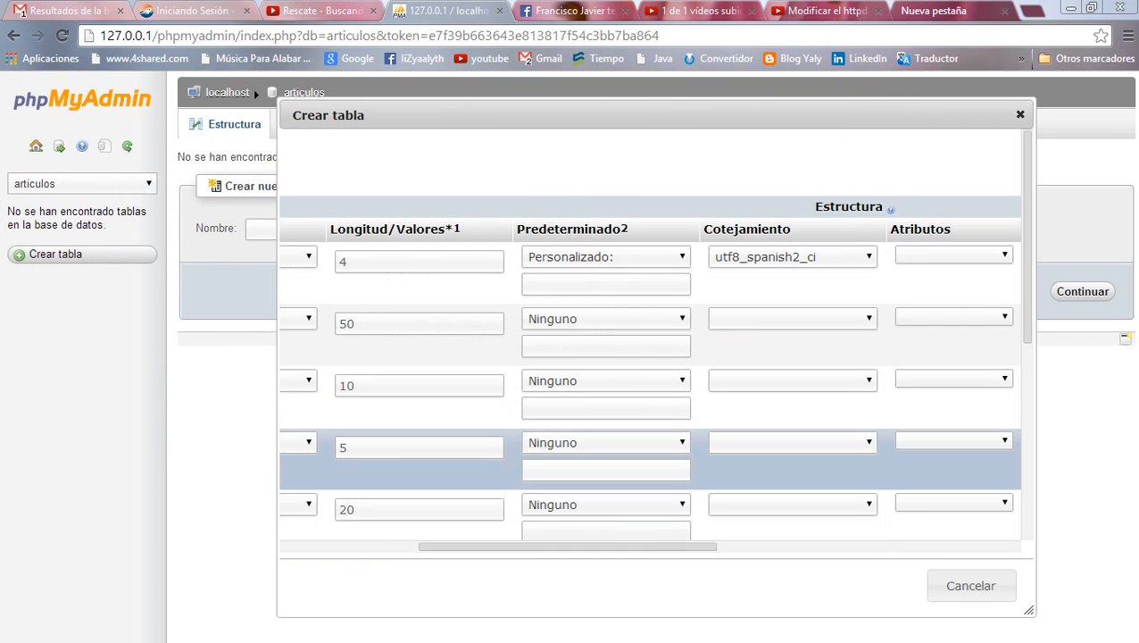
left_click_drag(568, 547, 633, 547)
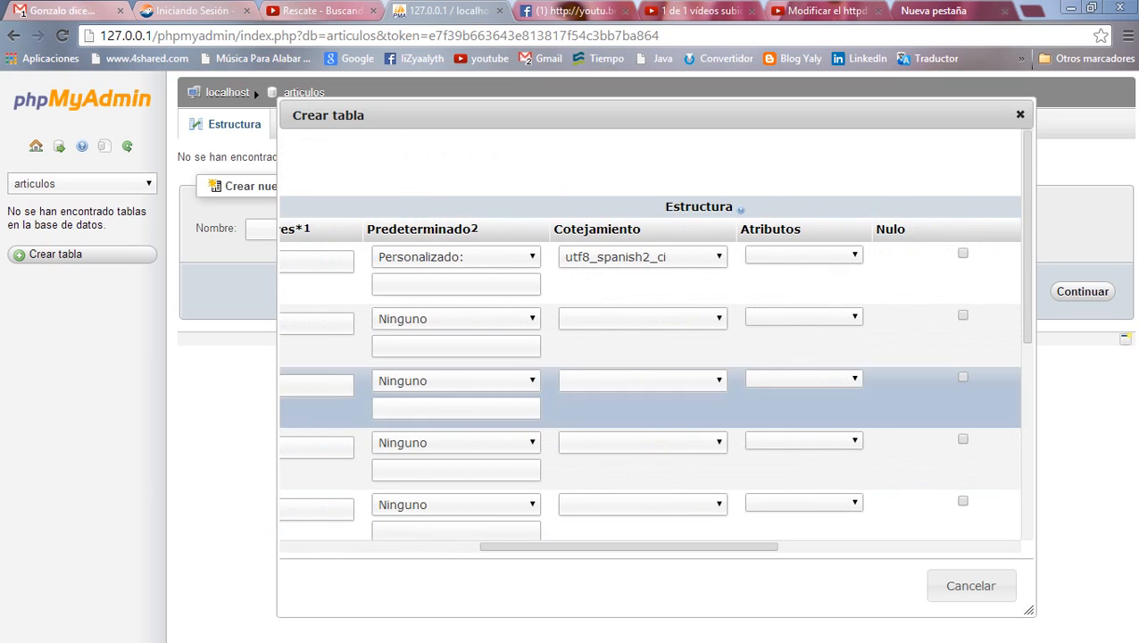
left_click(643, 318)
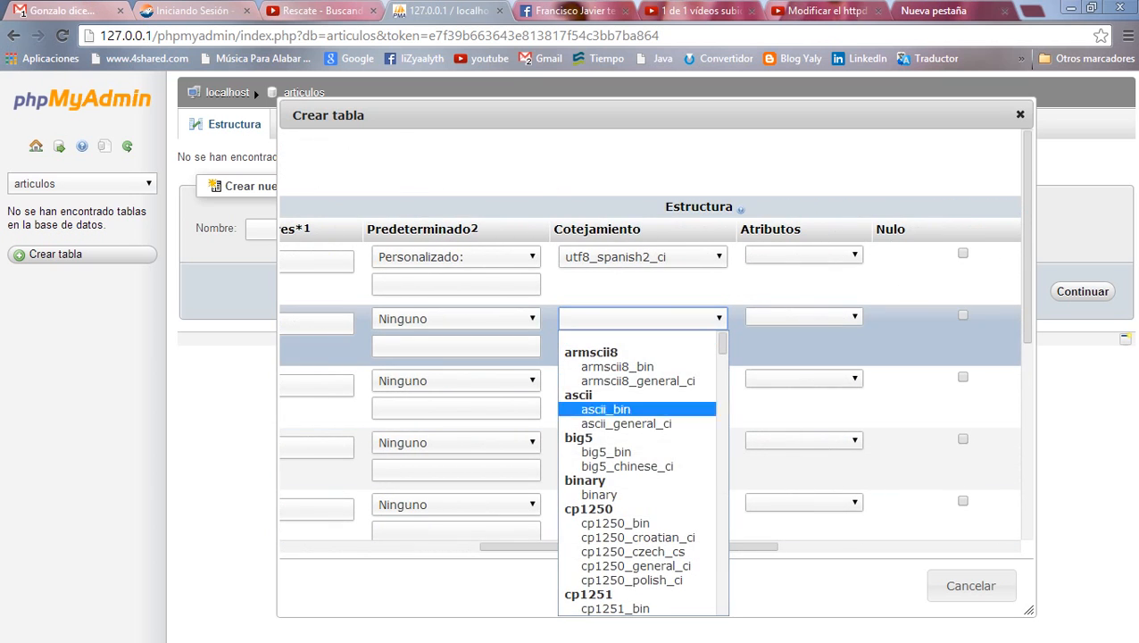
scroll(625, 407, "down", 5)
scroll(643, 473, "down", 20)
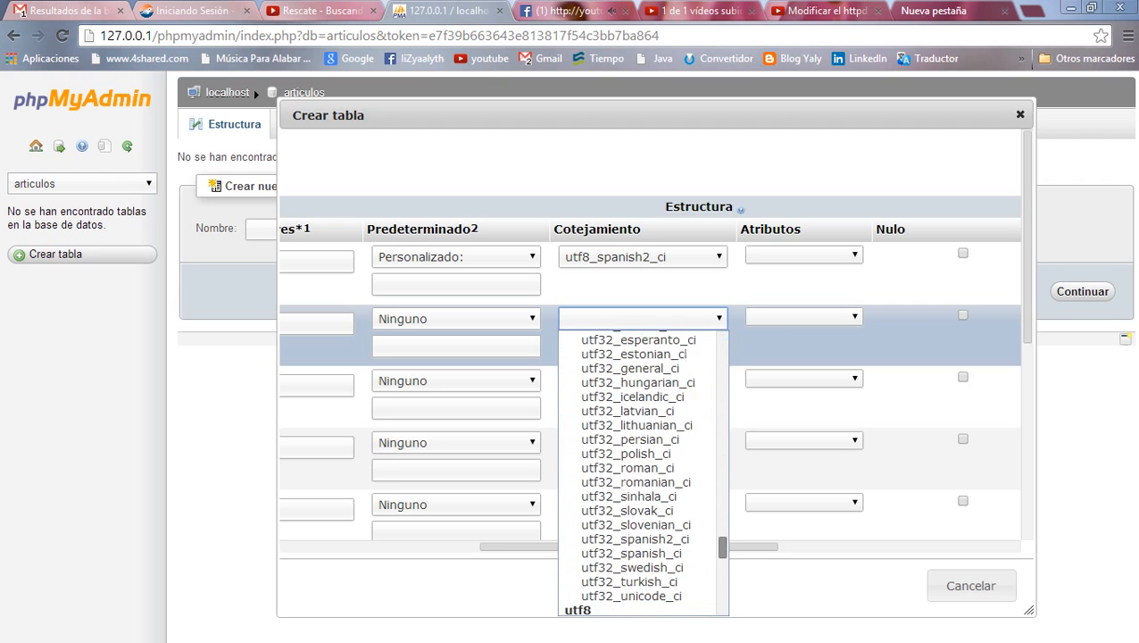
scroll(636, 553, "down", 1)
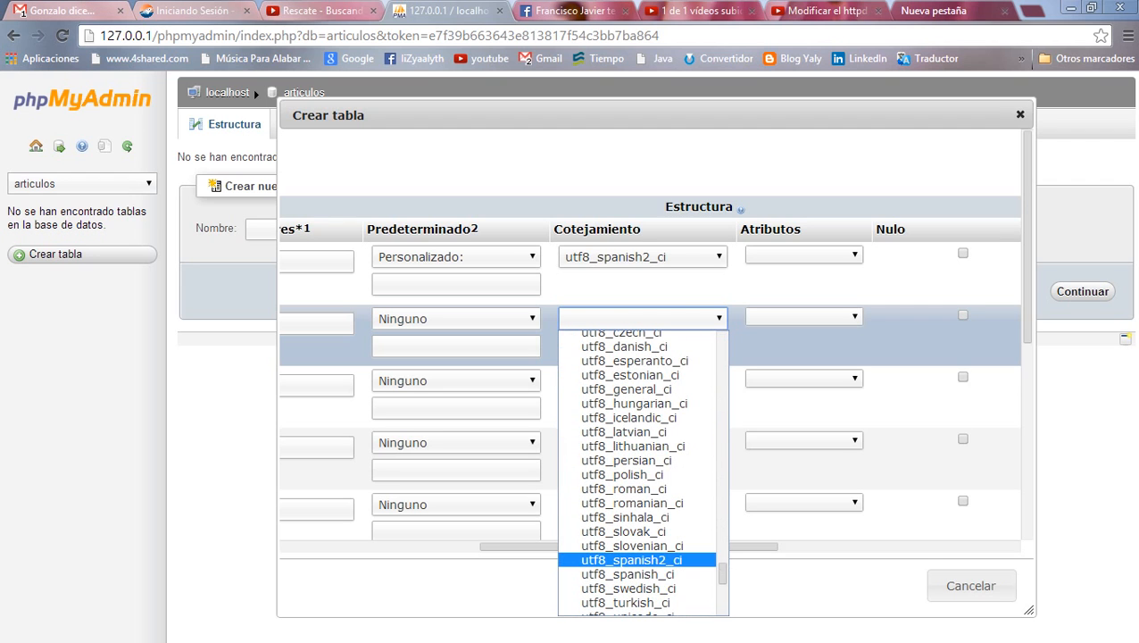
left_click(636, 557)
Set the Existencia column's collation to utf8_spanish2_ci.
left_click(643, 381)
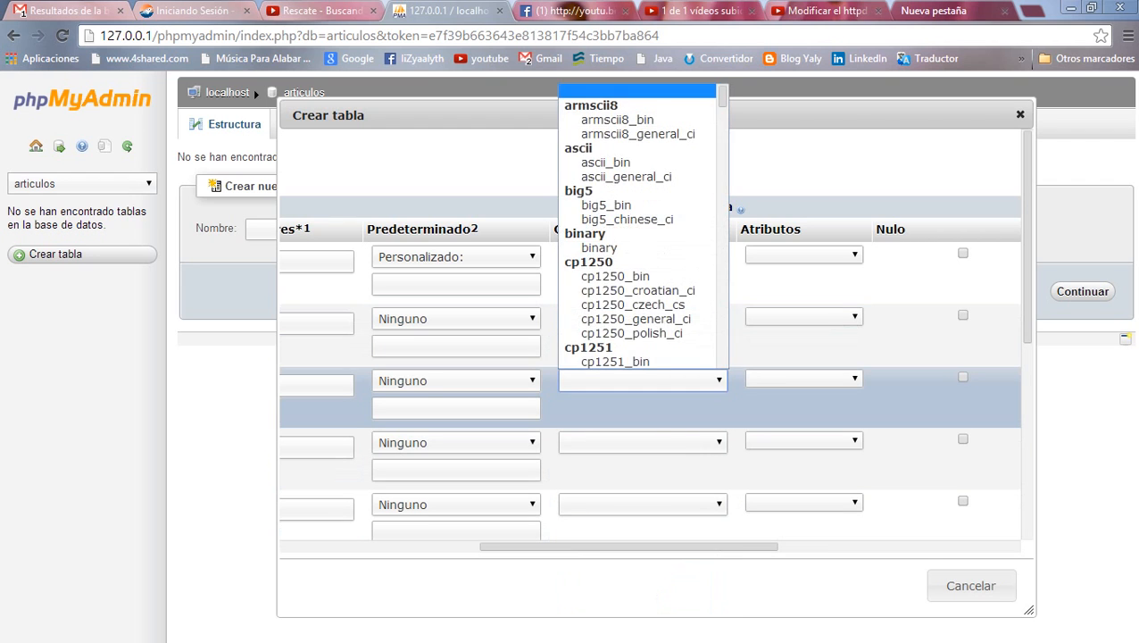
scroll(643, 223, "down", 20)
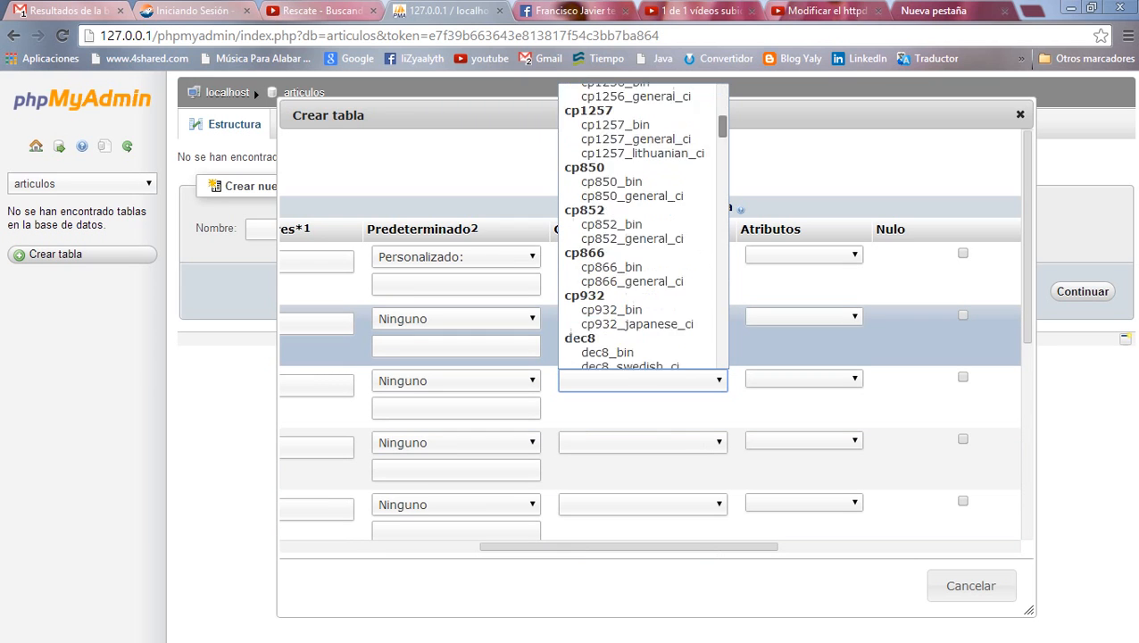
scroll(643, 223, "down", 11)
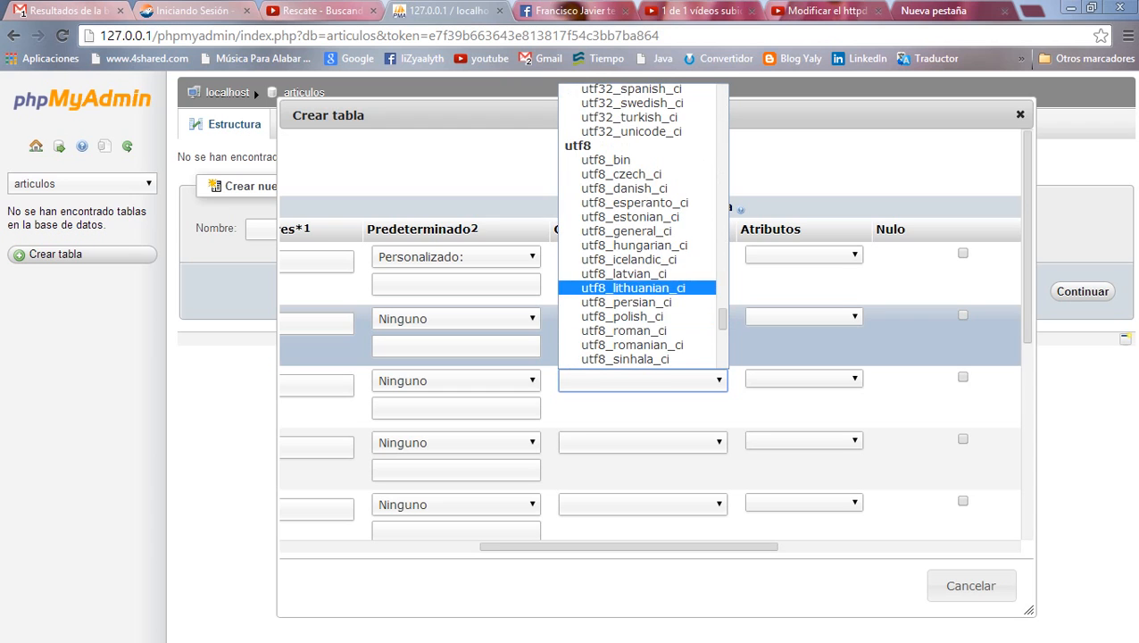
scroll(634, 288, "down", 1)
scroll(634, 258, "down", 4)
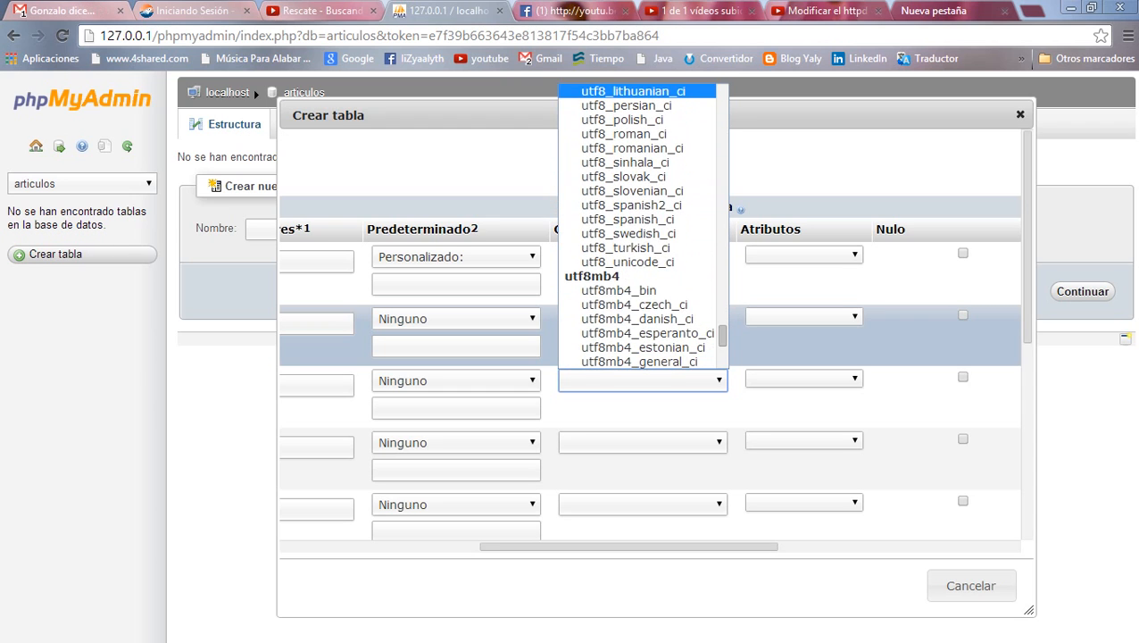
left_click(631, 205)
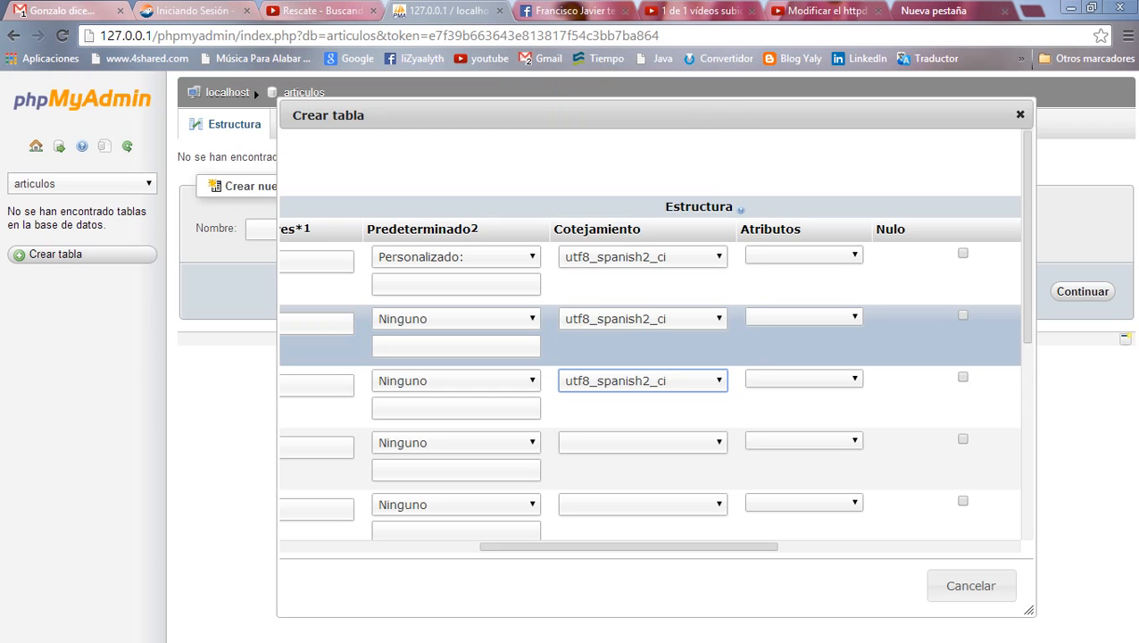
Set the collation of the PrecioUnitario and Otros columns to utf8_spanish2_ci.
left_click(643, 442)
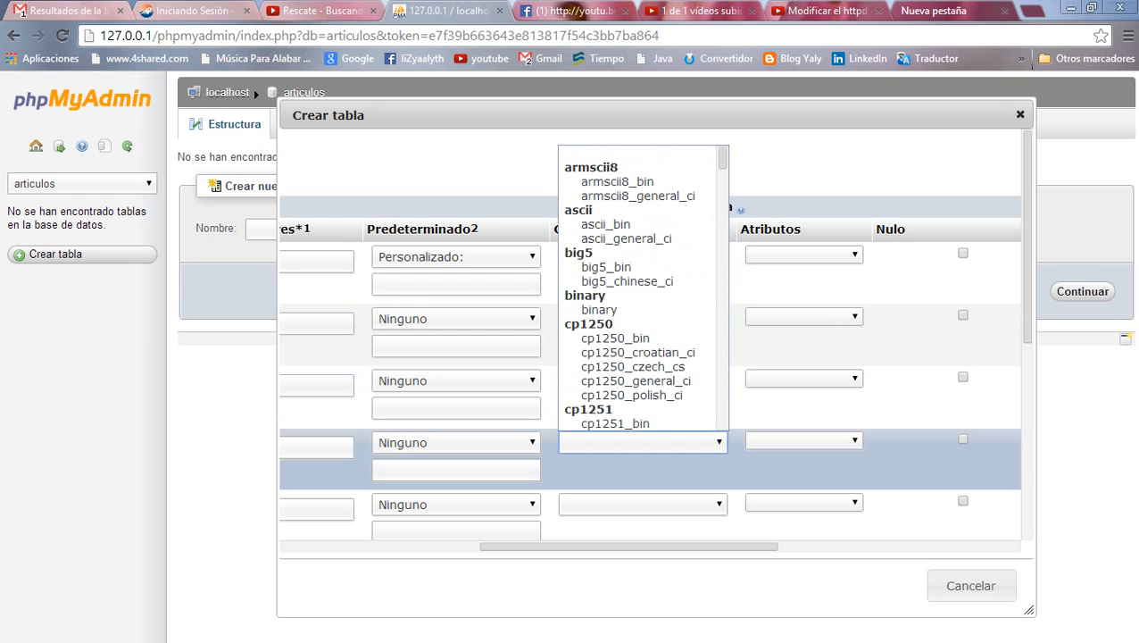
left_click_drag(722, 157, 722, 389)
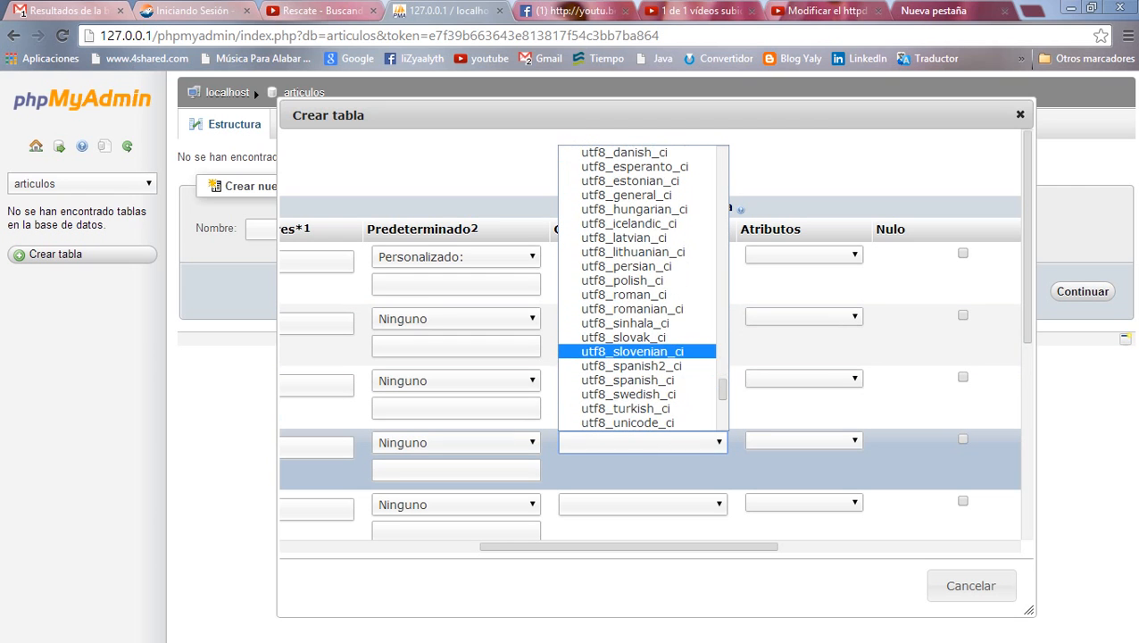
left_click(629, 365)
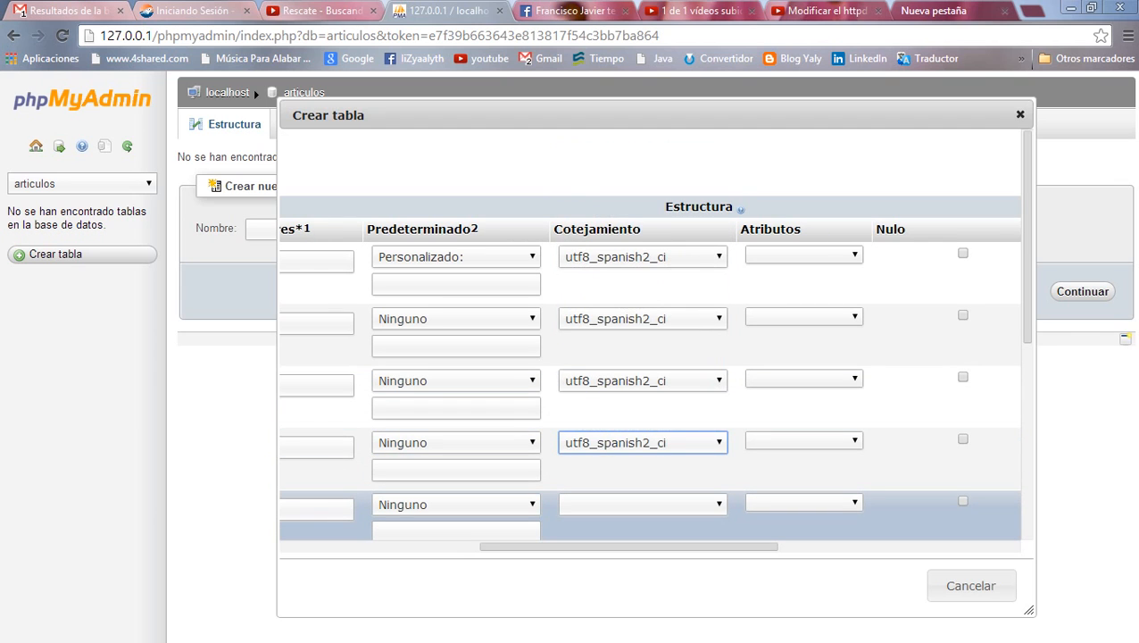
left_click(643, 504)
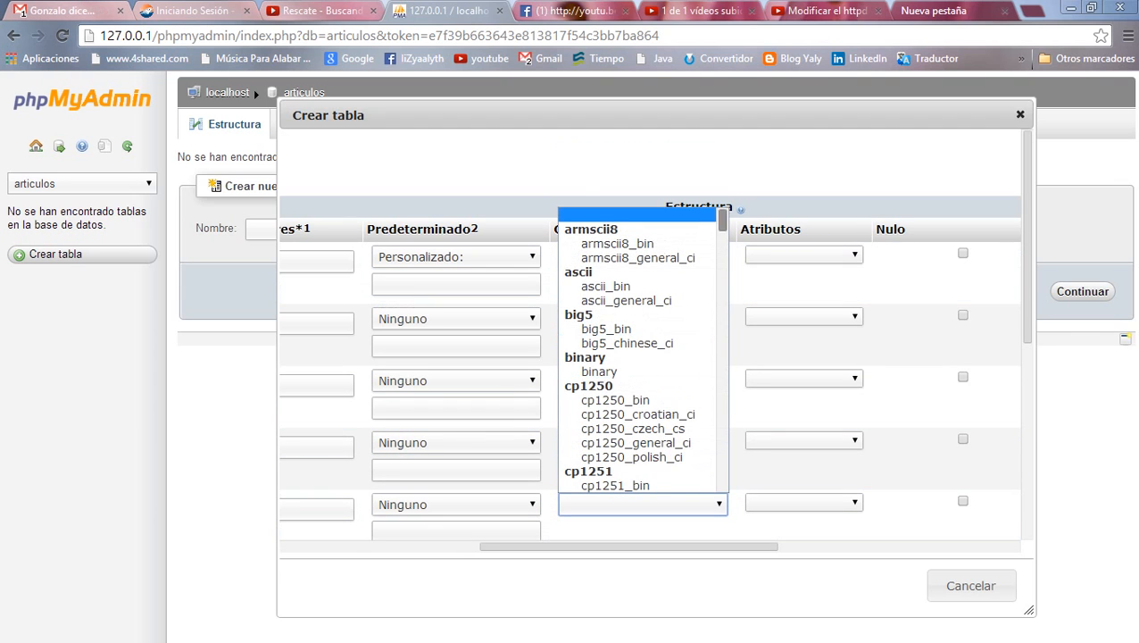
left_click_drag(722, 219, 722, 450)
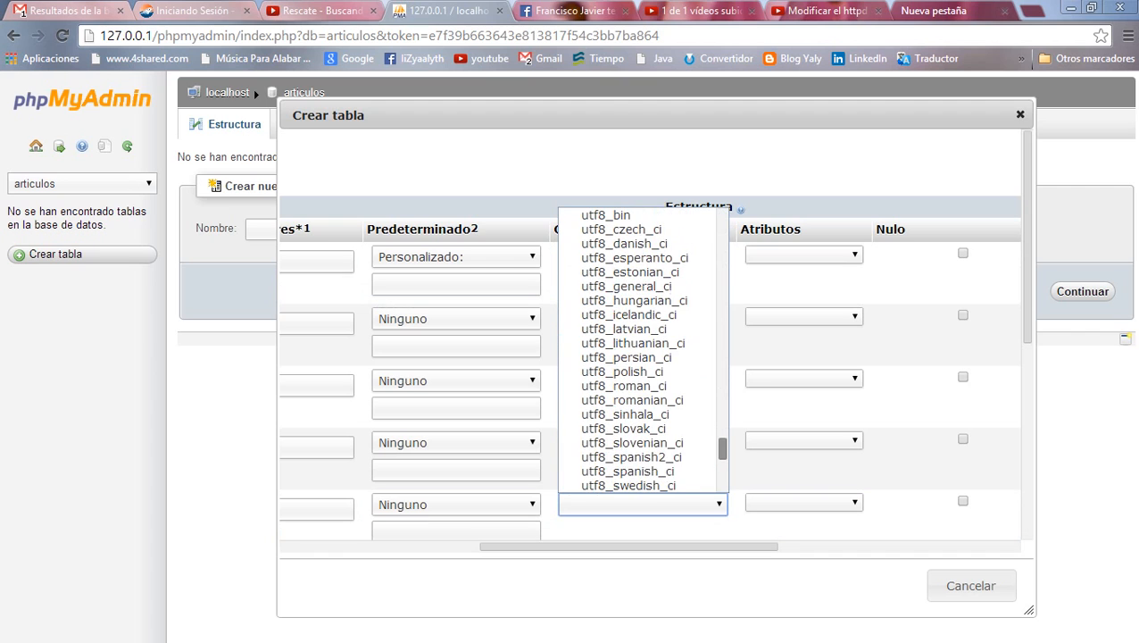
left_click(631, 456)
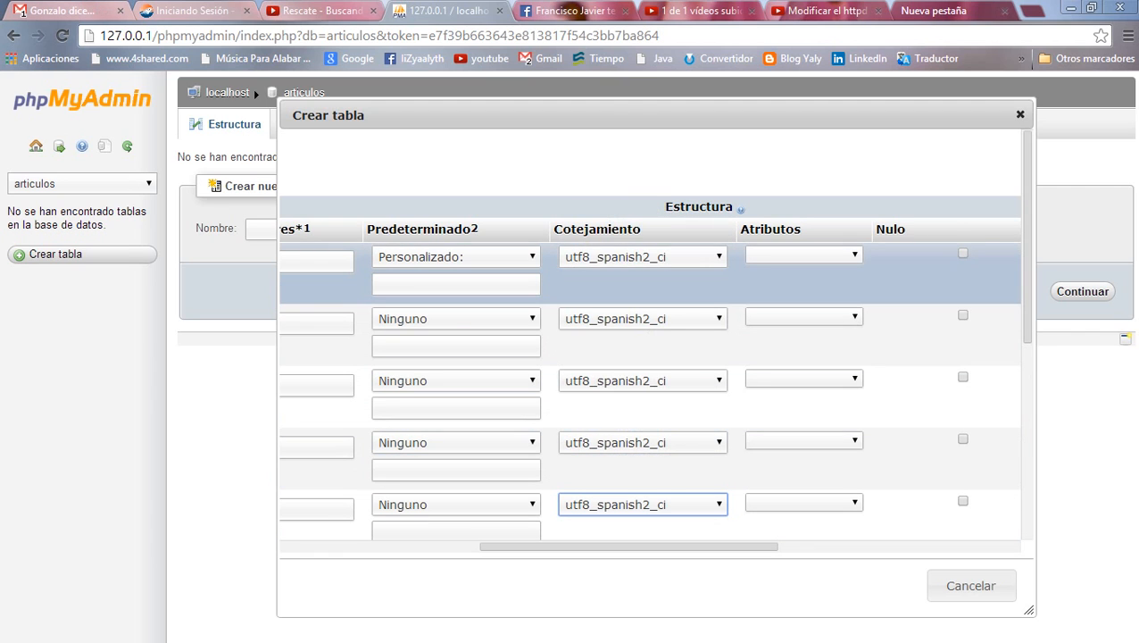
Assign a FULLTEXT index to the Nombre column.
left_click_drag(628, 546, 764, 546)
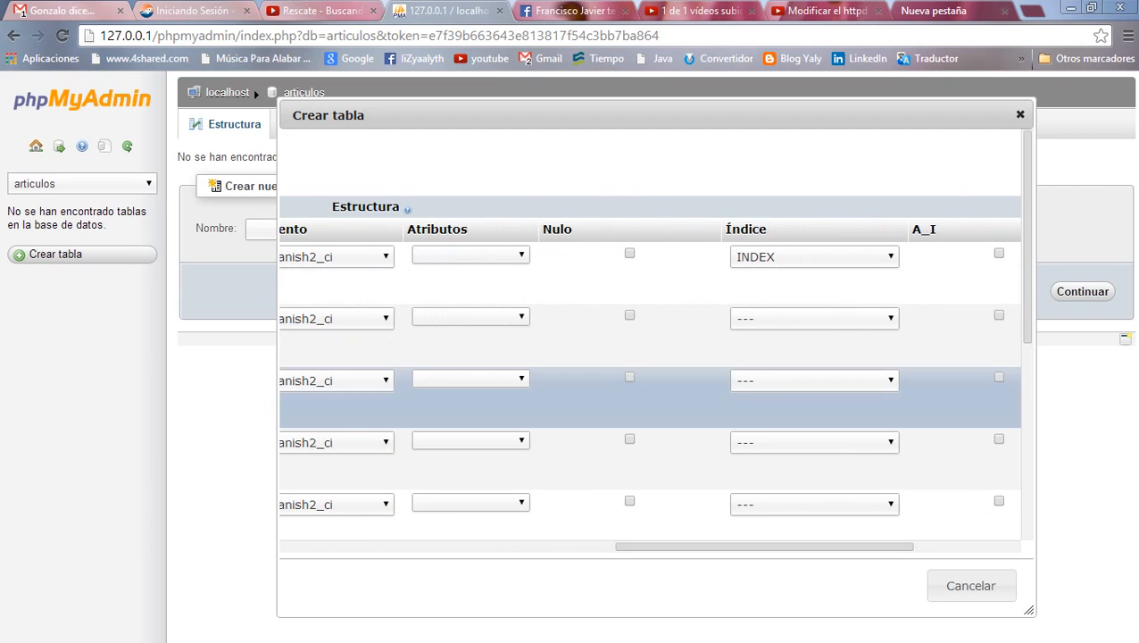
left_click(814, 318)
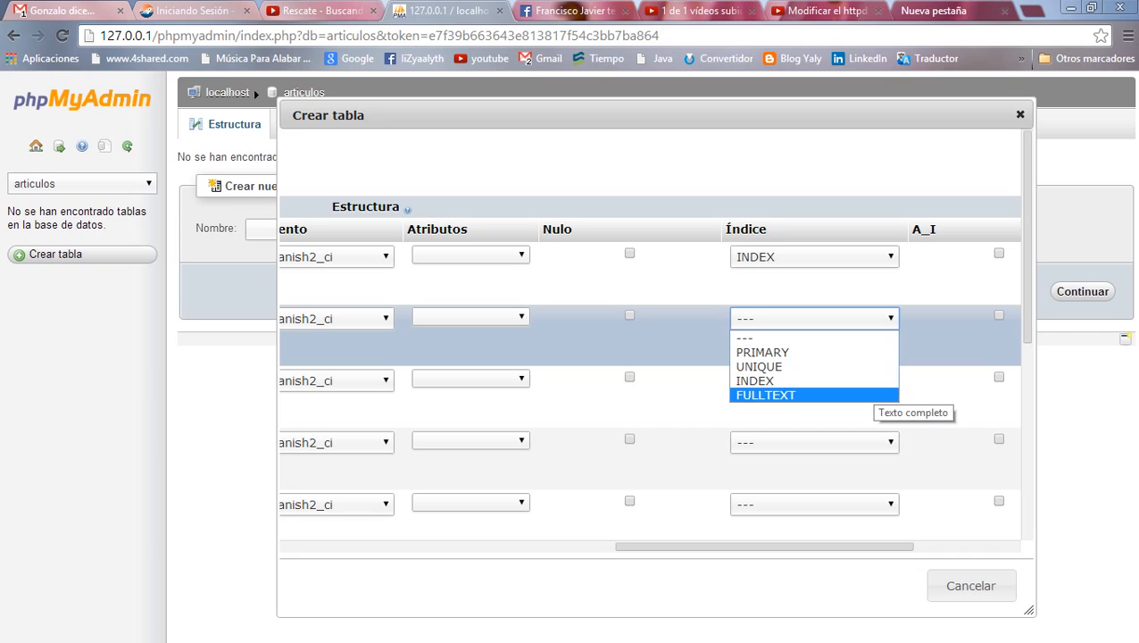
left_click(857, 395)
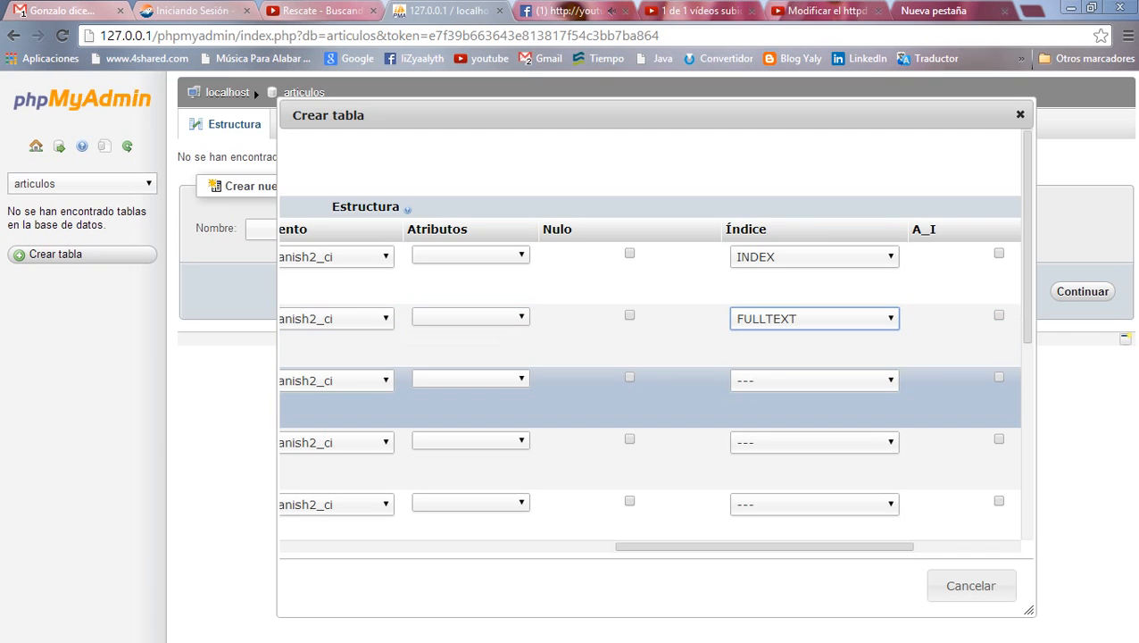
Assign the PRIMARY index to the Existencia, PrecioUnitario and Otros columns.
left_click(814, 381)
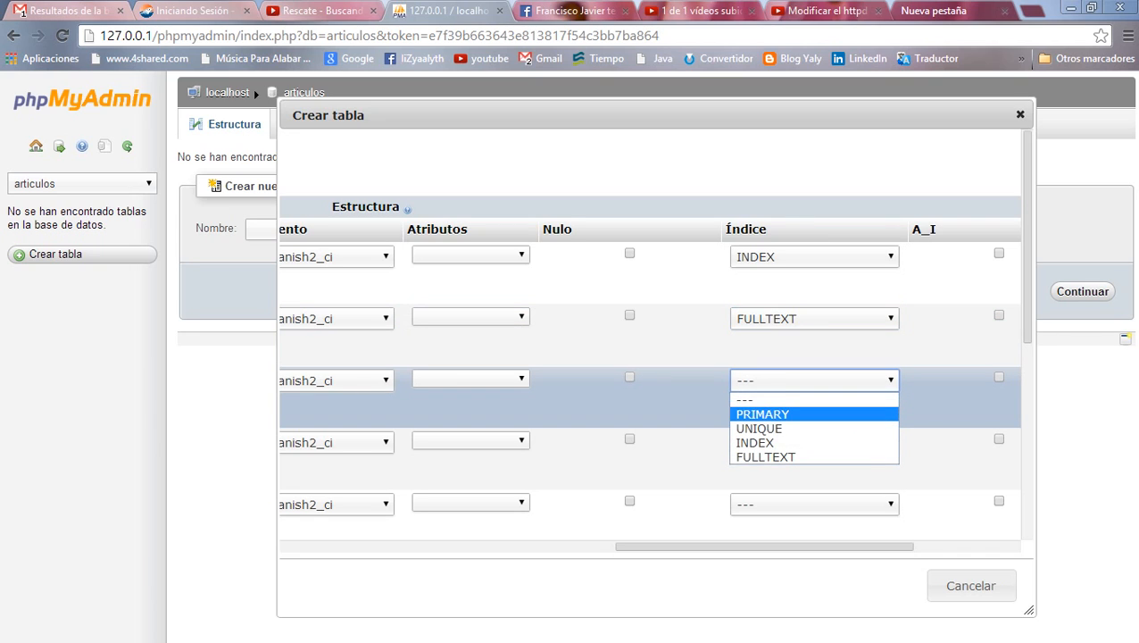
left_click(815, 414)
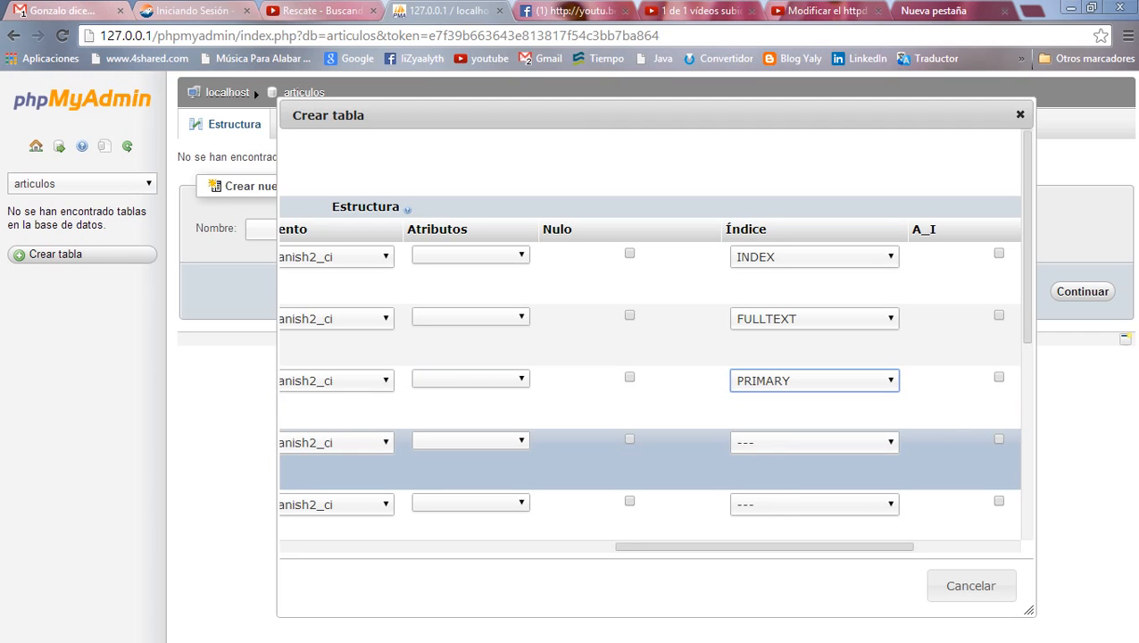
left_click(814, 442)
left_click(786, 473)
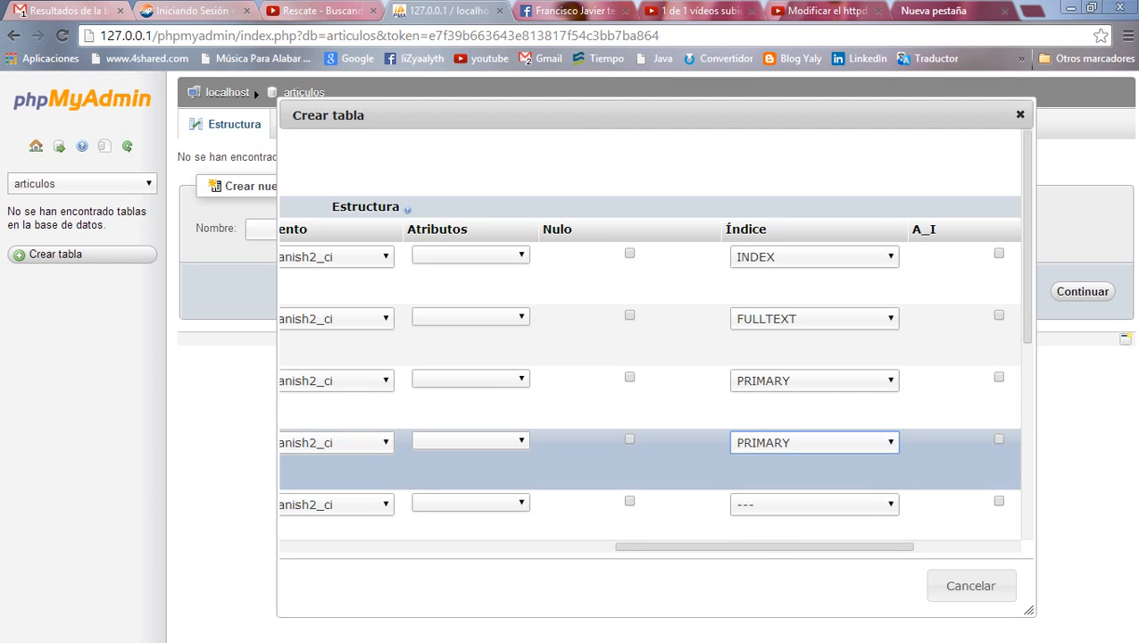
left_click(815, 504)
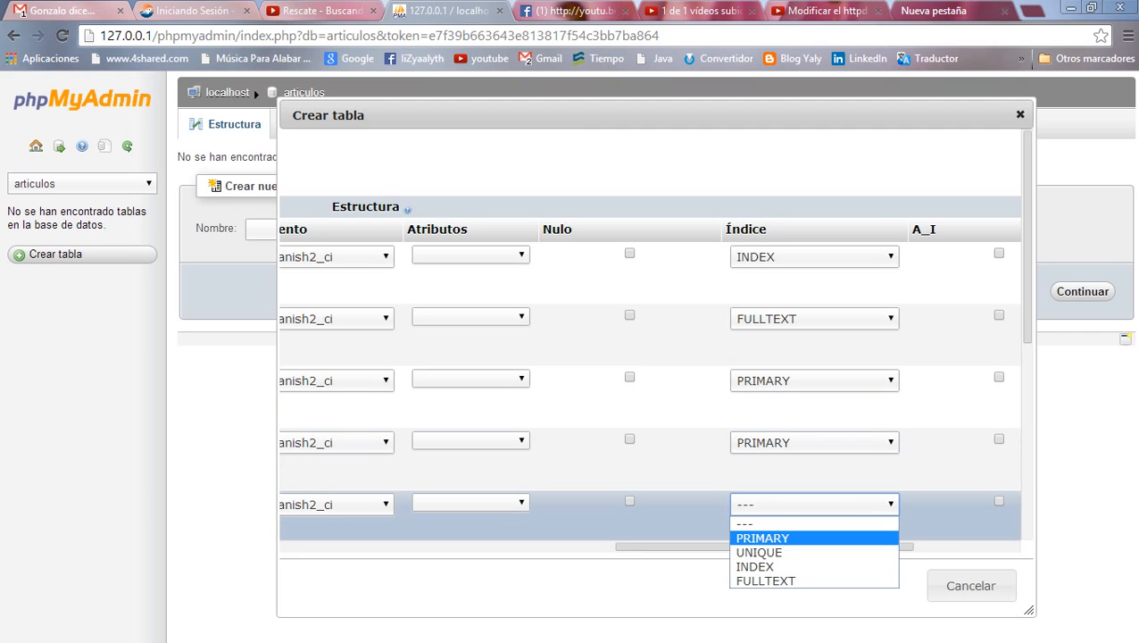
left_click(762, 538)
left_click_drag(763, 546, 863, 546)
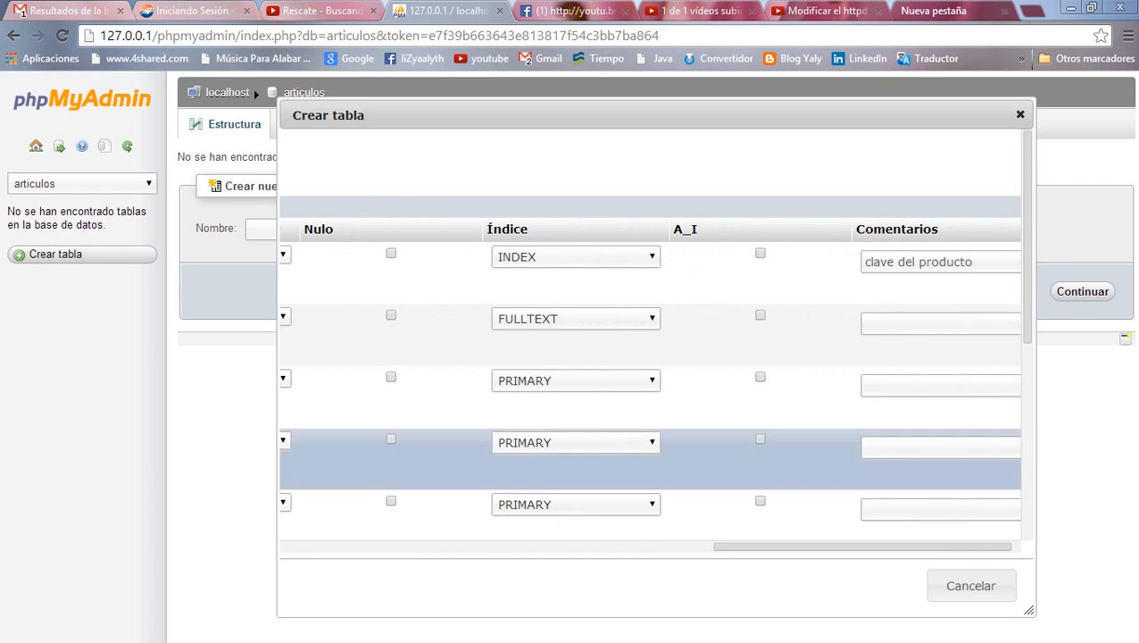
Add the comment "Nombre" to the Nombre column.
left_click(893, 323)
type("Nom")
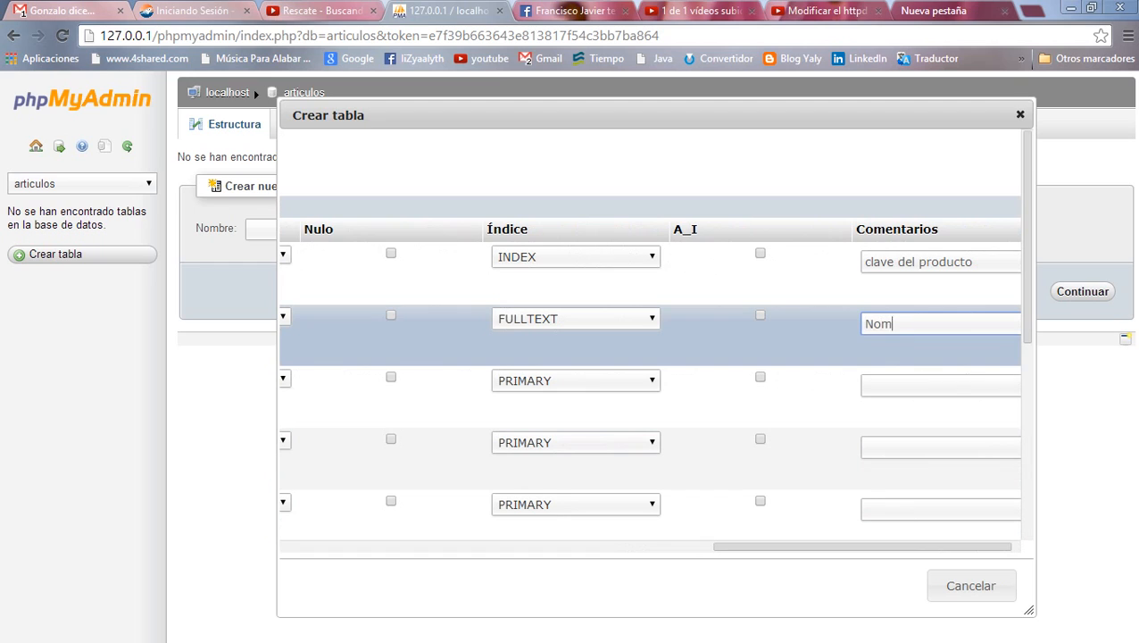
type("bre")
Add the comment "Existencia del producto" to the Existencia column.
left_click(893, 386)
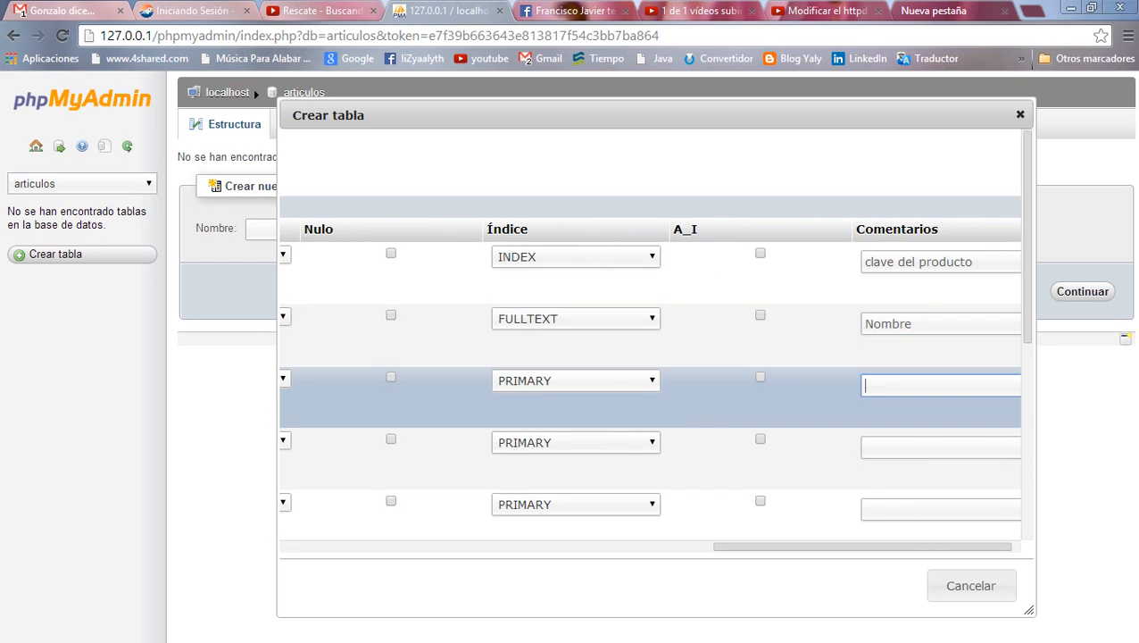
type("Existen")
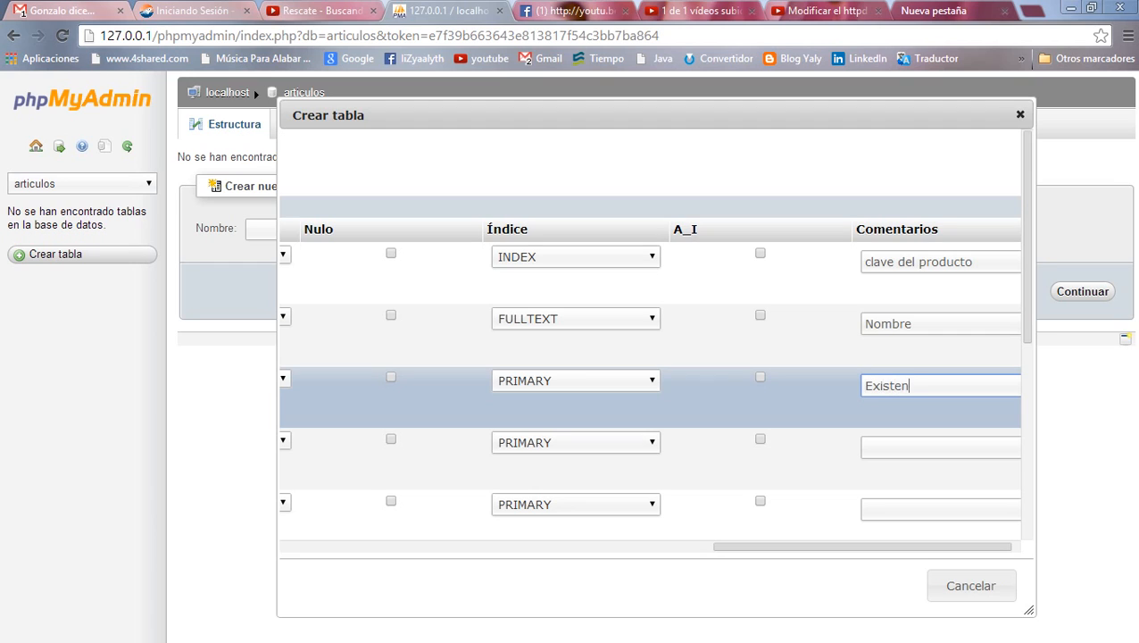
type("ci")
key("BackSpace")
key("BackSpace")
key("BackSpace")
key("BackSpace")
key("BackSpace")
key("BackSpace")
key("BackSpace")
type("xistencia del producto")
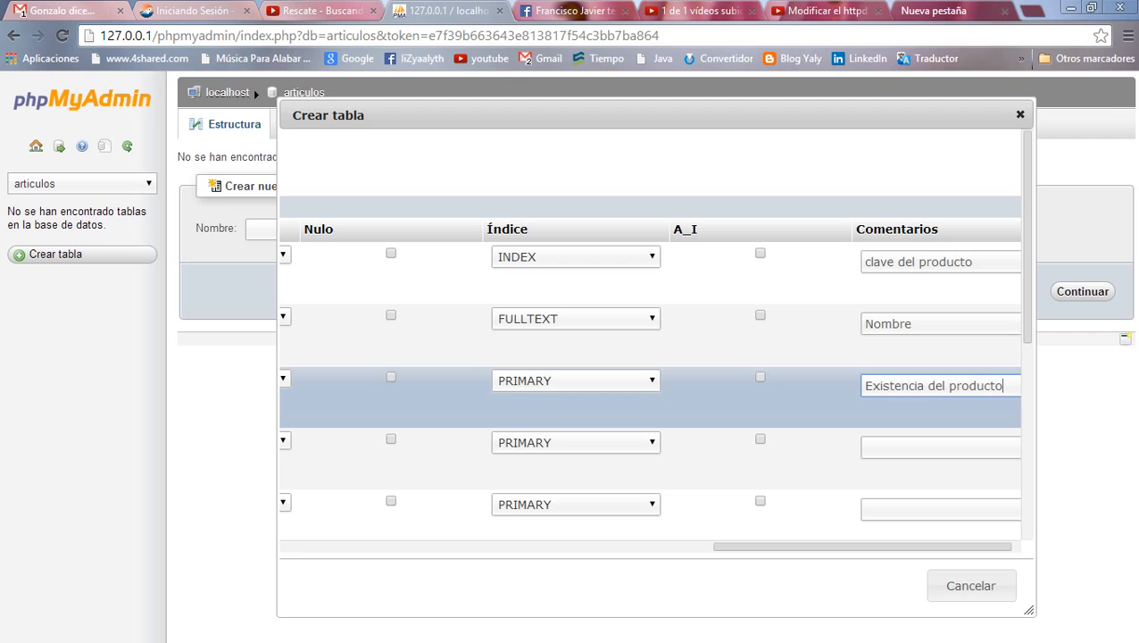
left_click(929, 448)
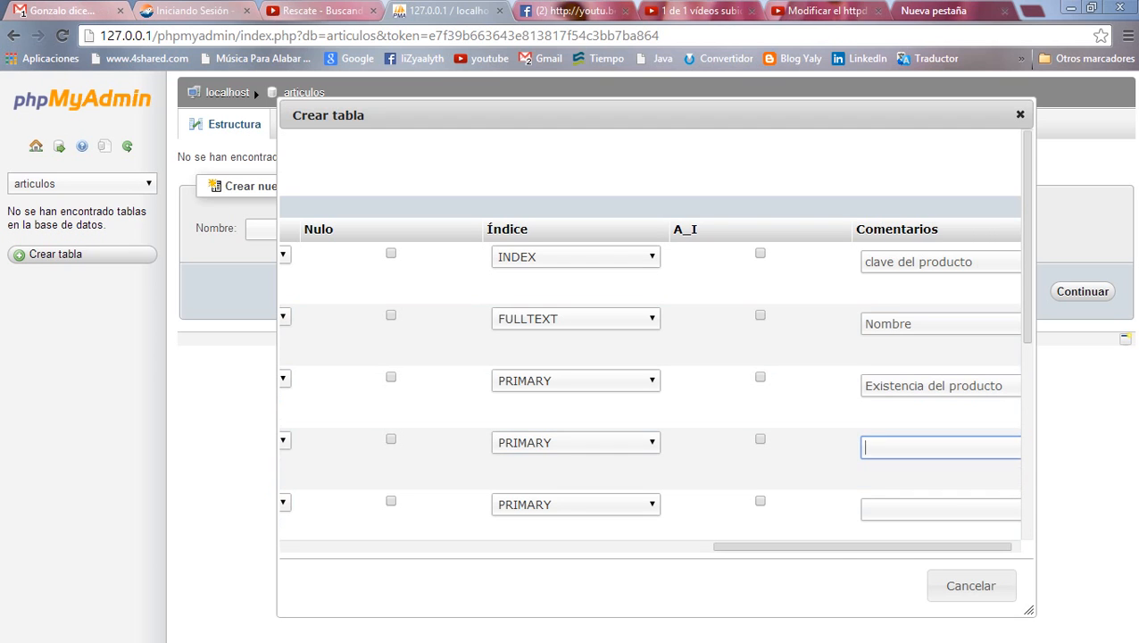
Review the table name and the names, types and lengths of the defined columns.
left_click_drag(865, 546, 432, 547)
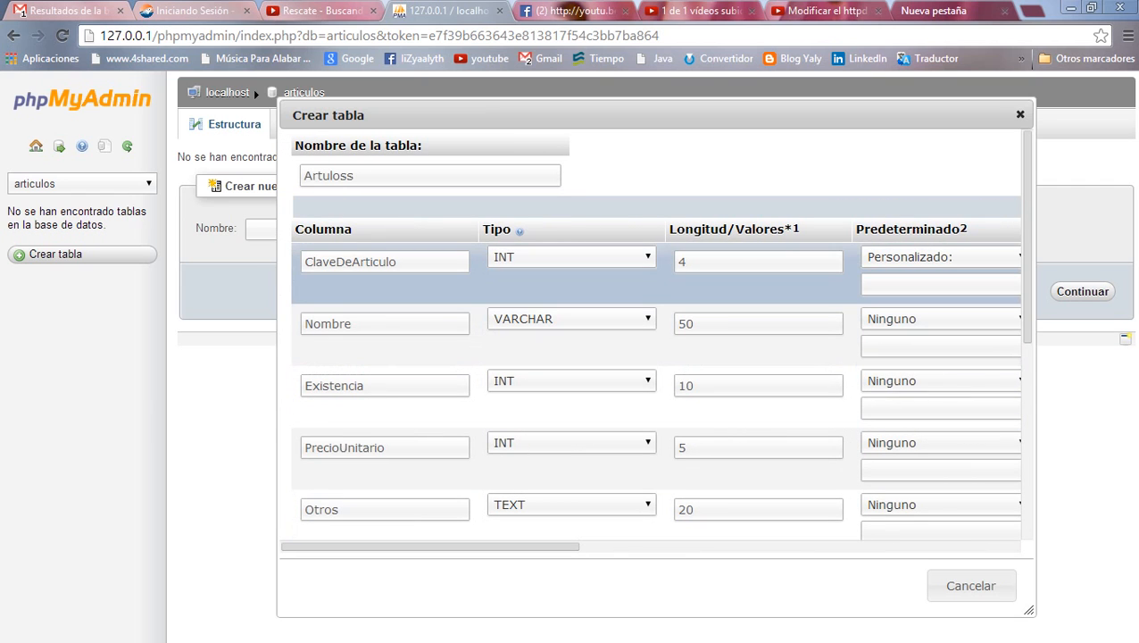
scroll(656, 357, "down", 2)
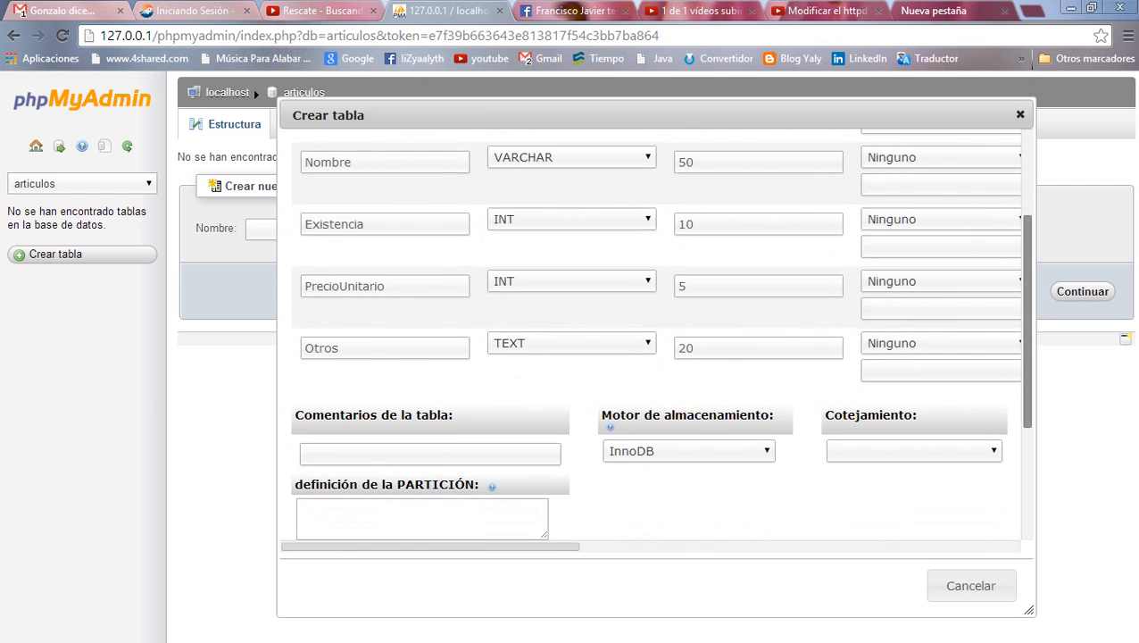
scroll(656, 357, "up", 3)
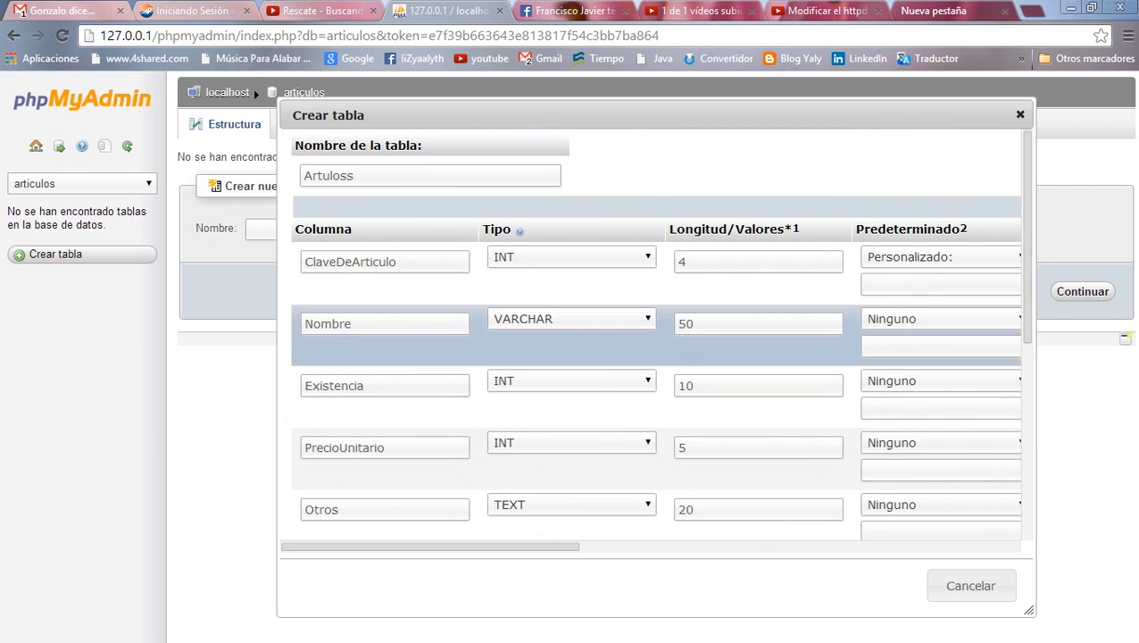
left_click(357, 176)
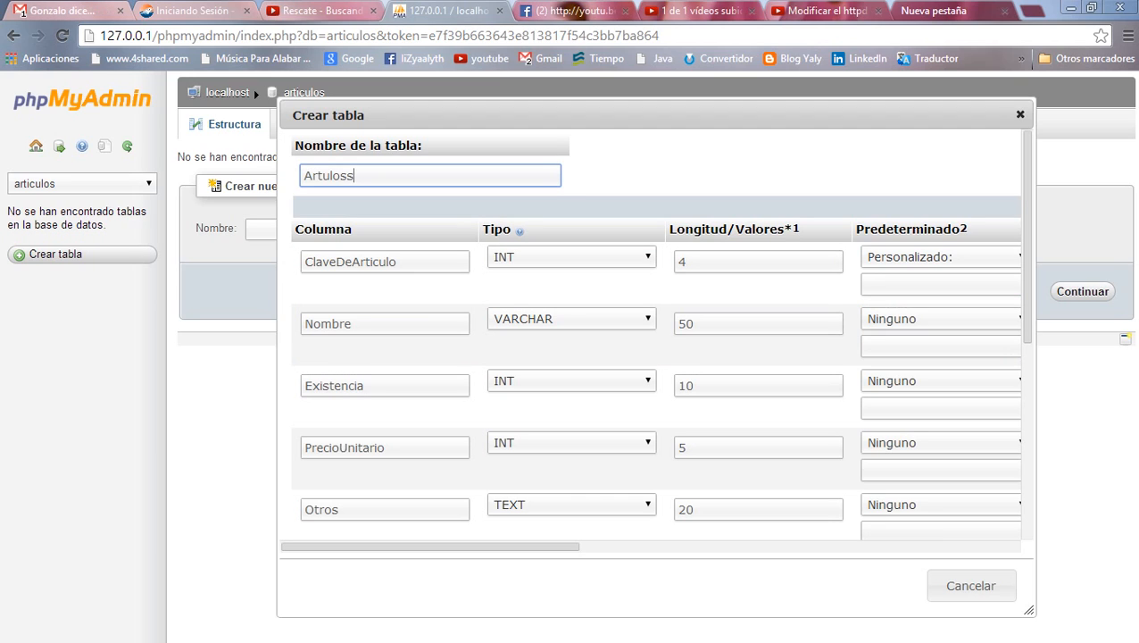
key("shift+Left")
key("shift+Left")
key("shift+Left")
key("shift+Left")
key("shift+Left")
key("shift+Left")
key("shift+Left")
key("shift+Left")
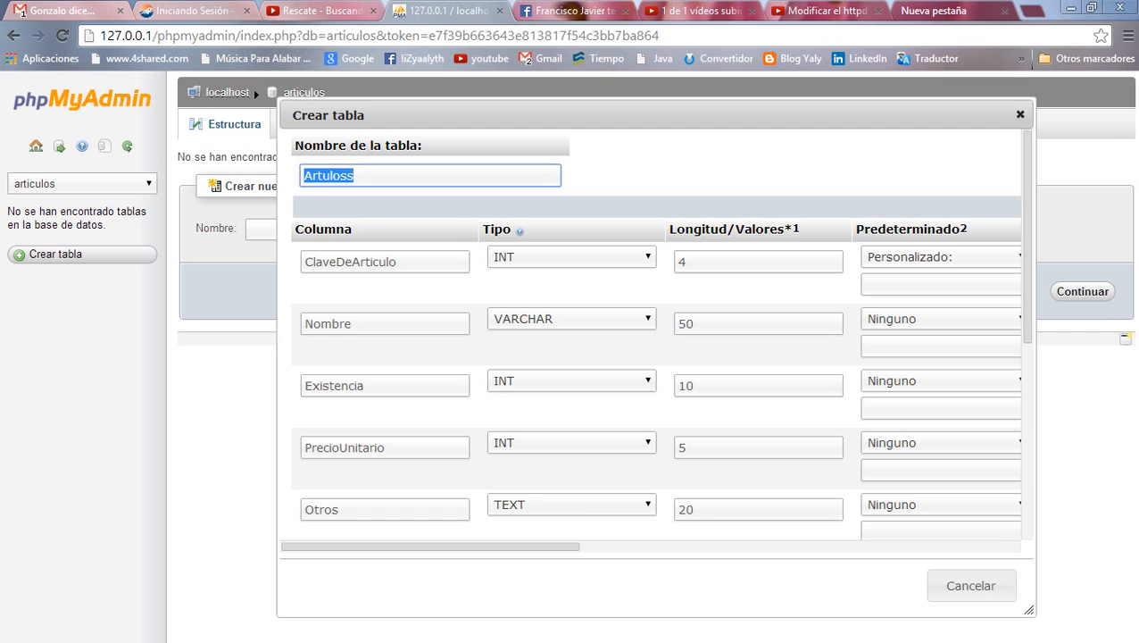
left_click_drag(399, 262, 322, 261)
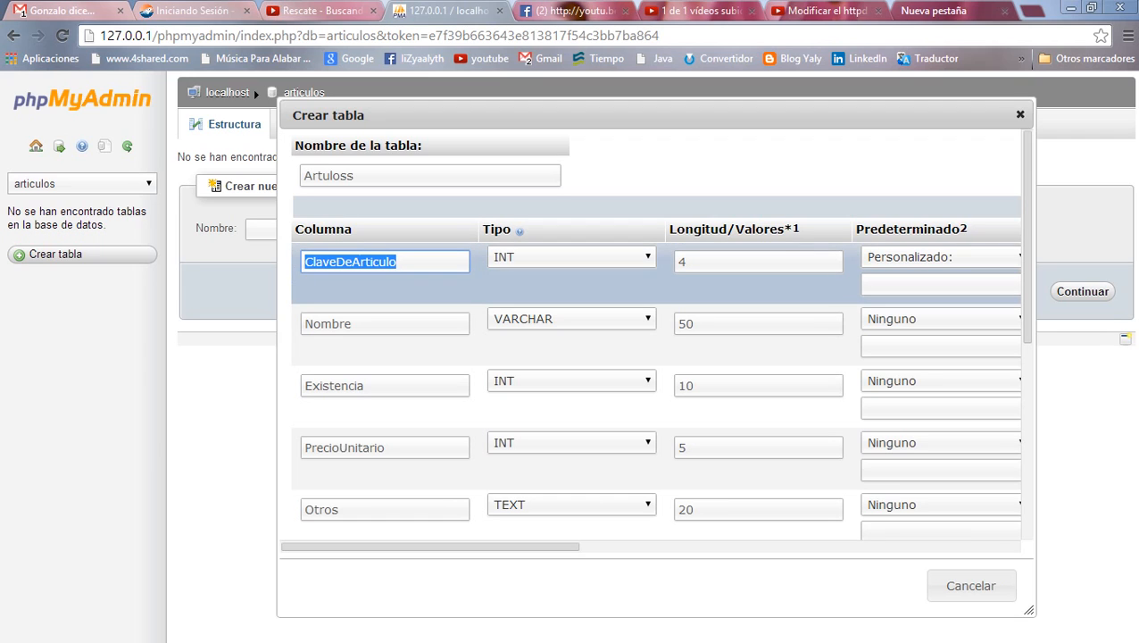
left_click(357, 175)
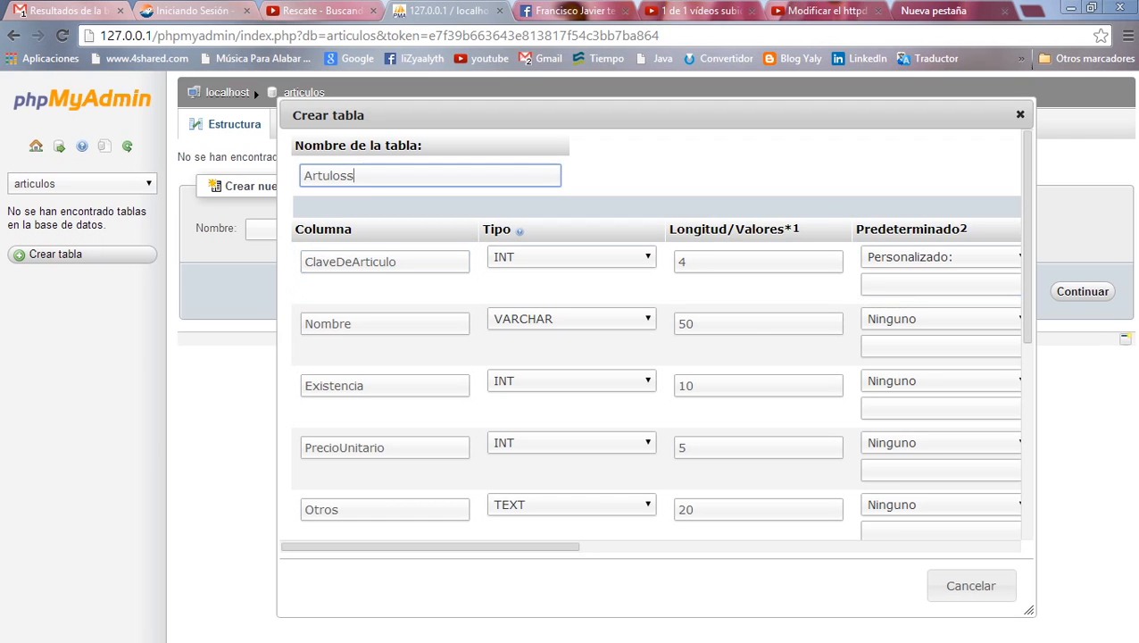
left_click_drag(355, 176, 300, 177)
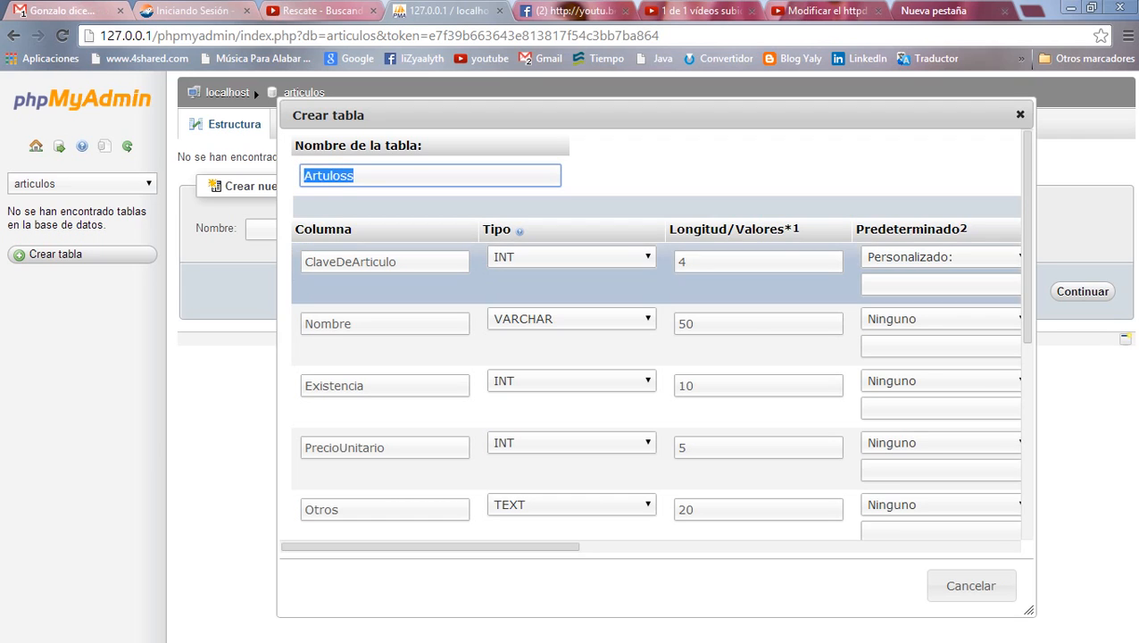
left_click_drag(398, 262, 303, 262)
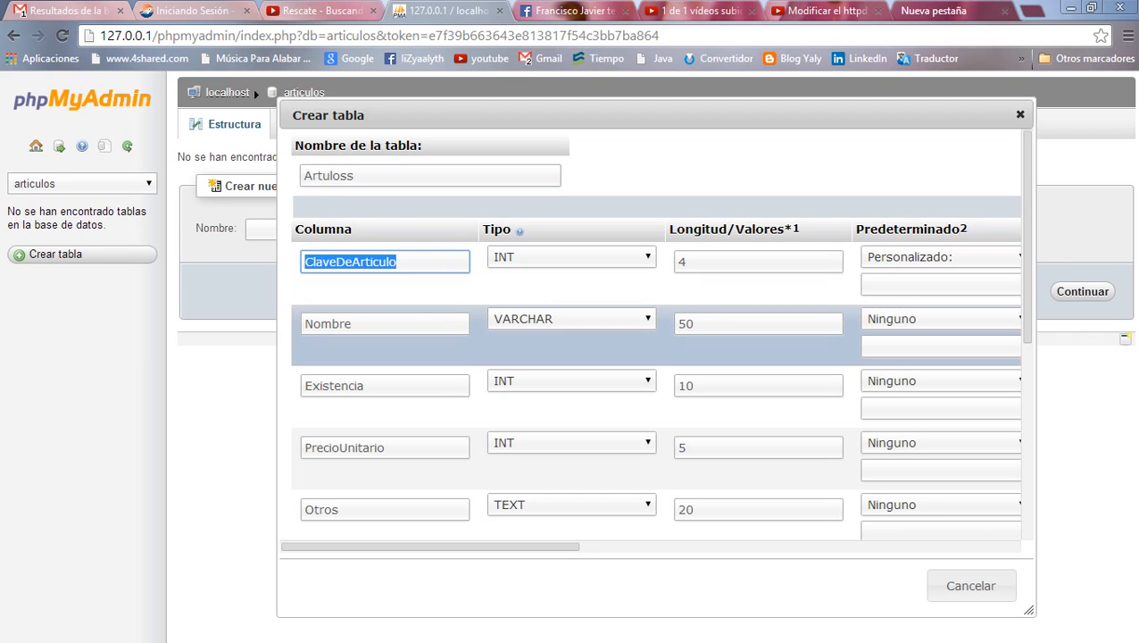
left_click(354, 324)
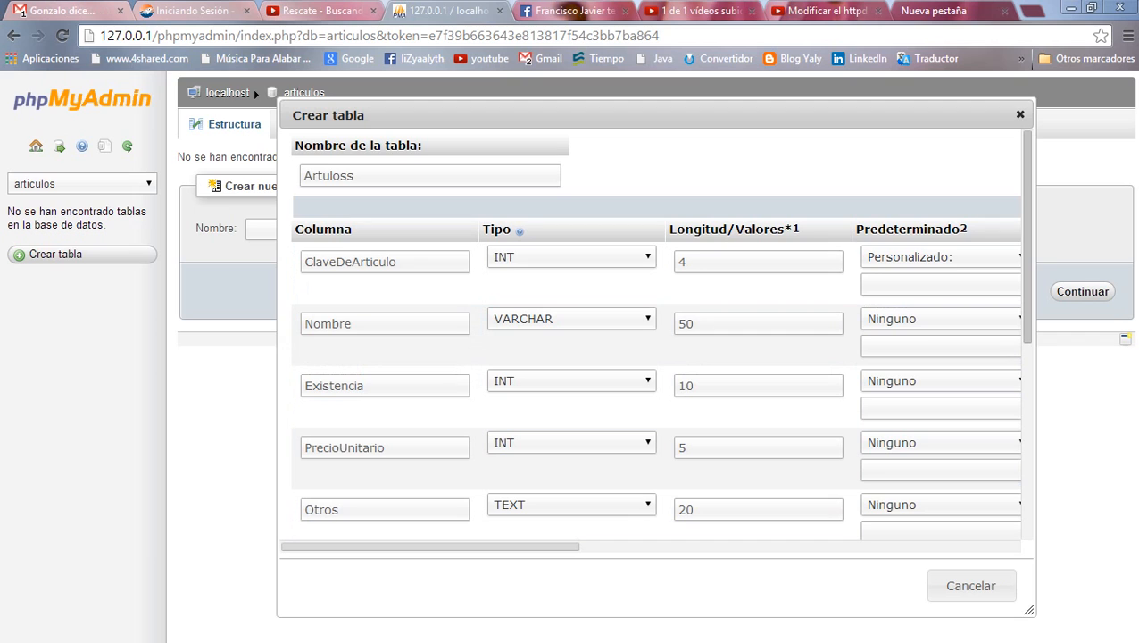
left_click(357, 176)
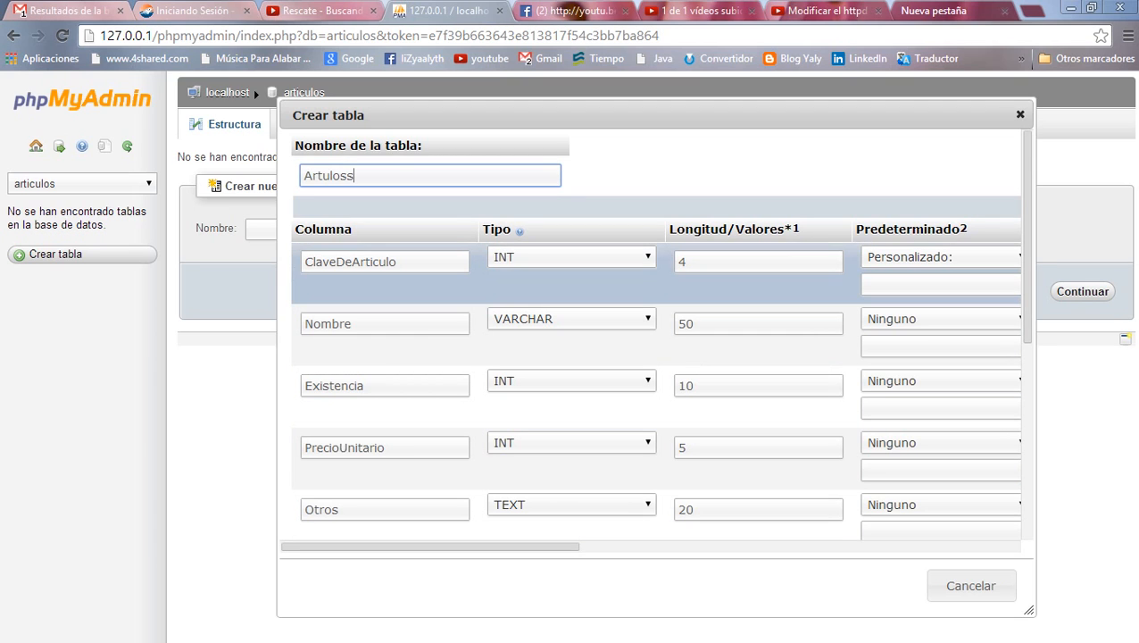
left_click(407, 261)
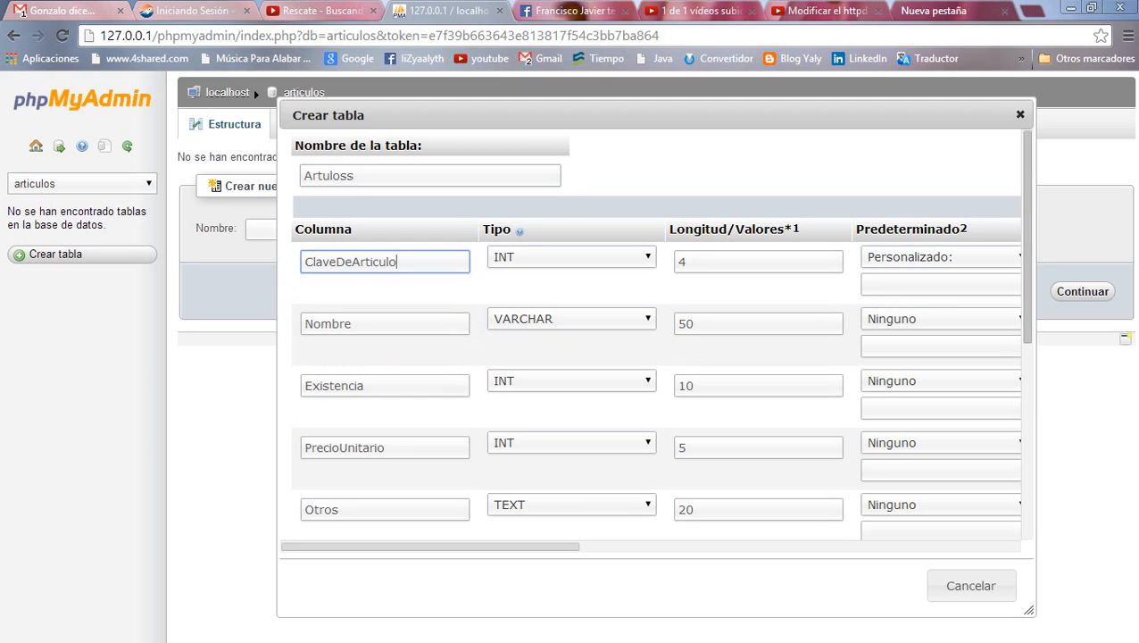
Examine the table-level settings for comments, storage engine, collation and partition definition.
scroll(659, 334, "down", 5)
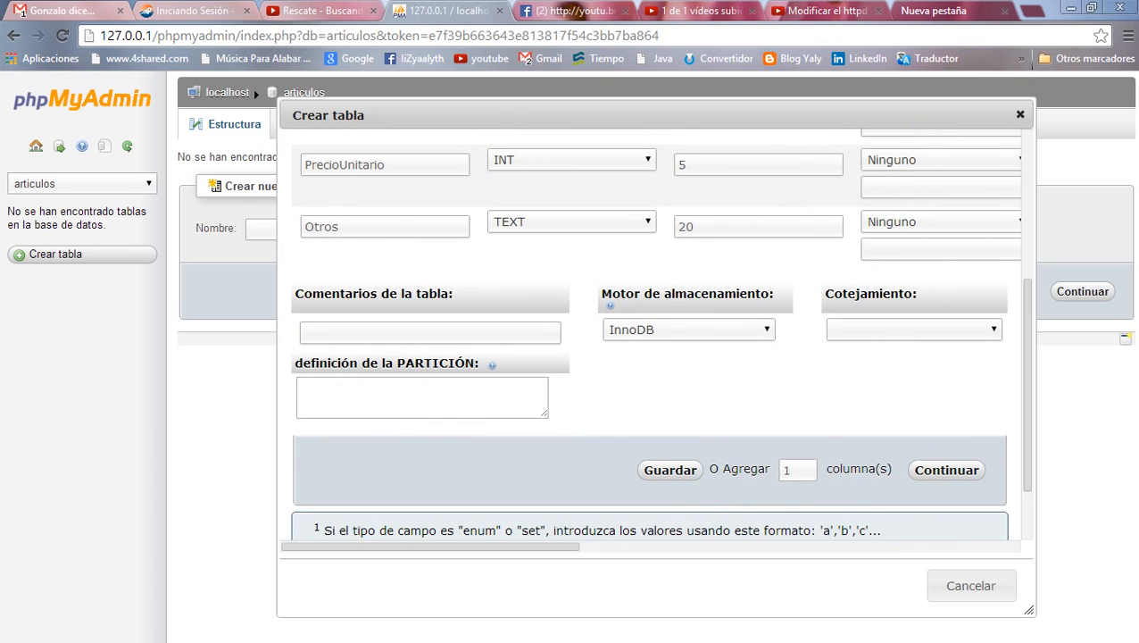
left_click(430, 333)
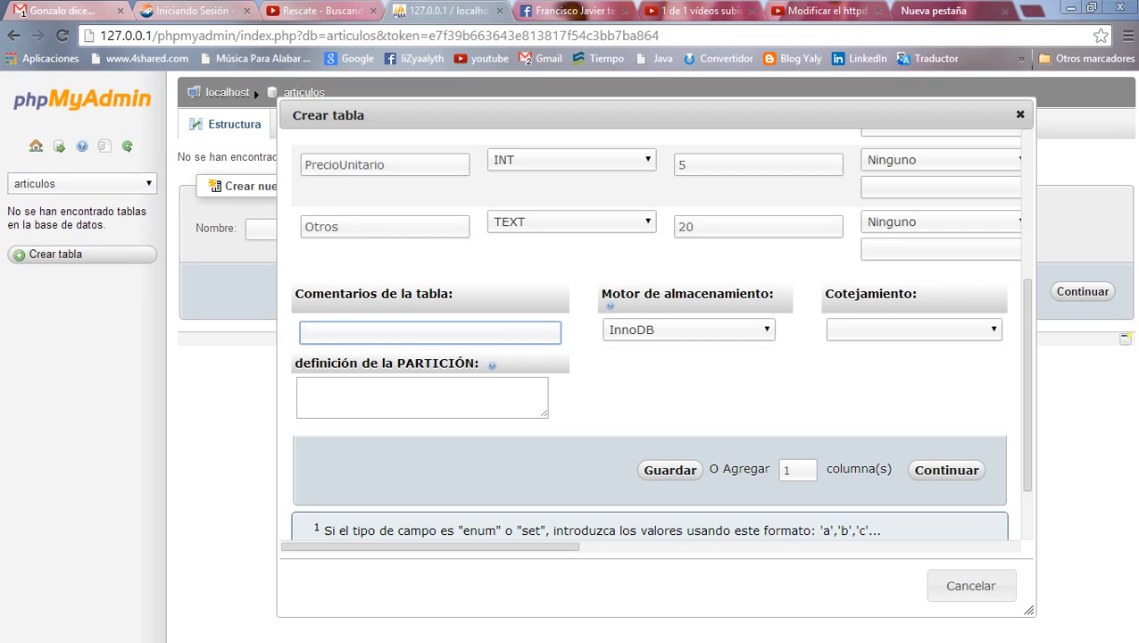
left_click(688, 330)
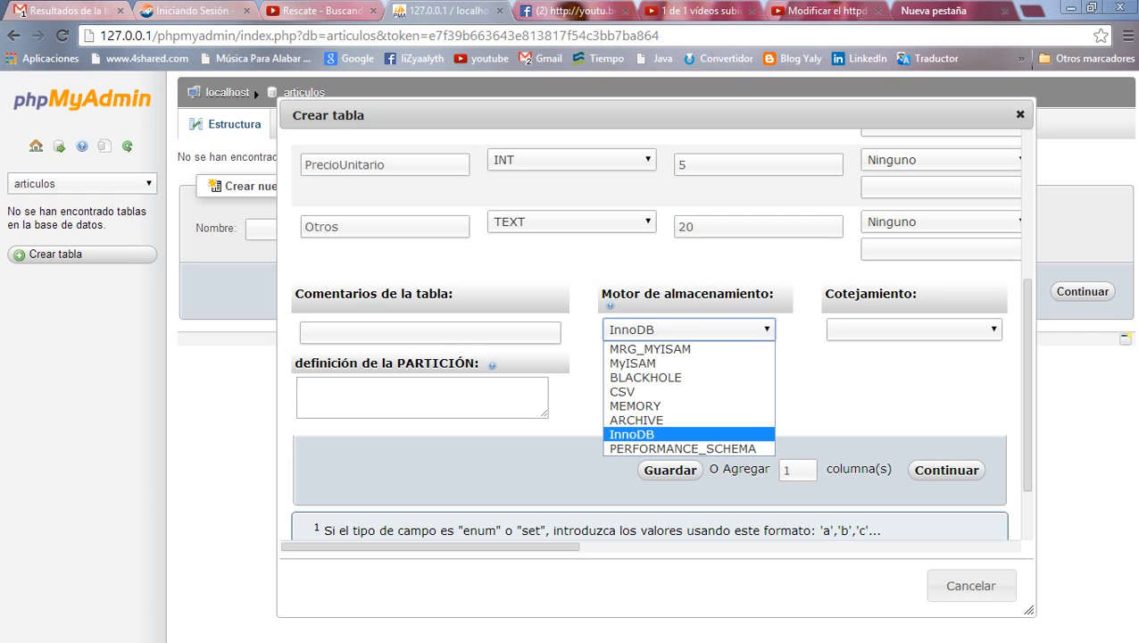
key("Escape")
left_click(914, 329)
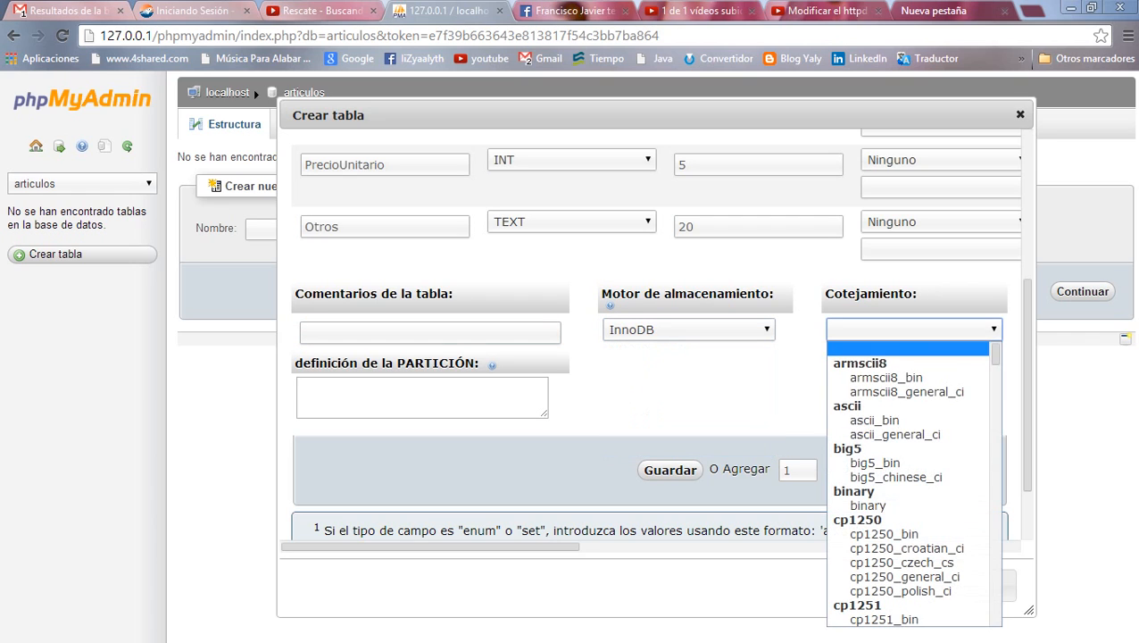
left_click(914, 329)
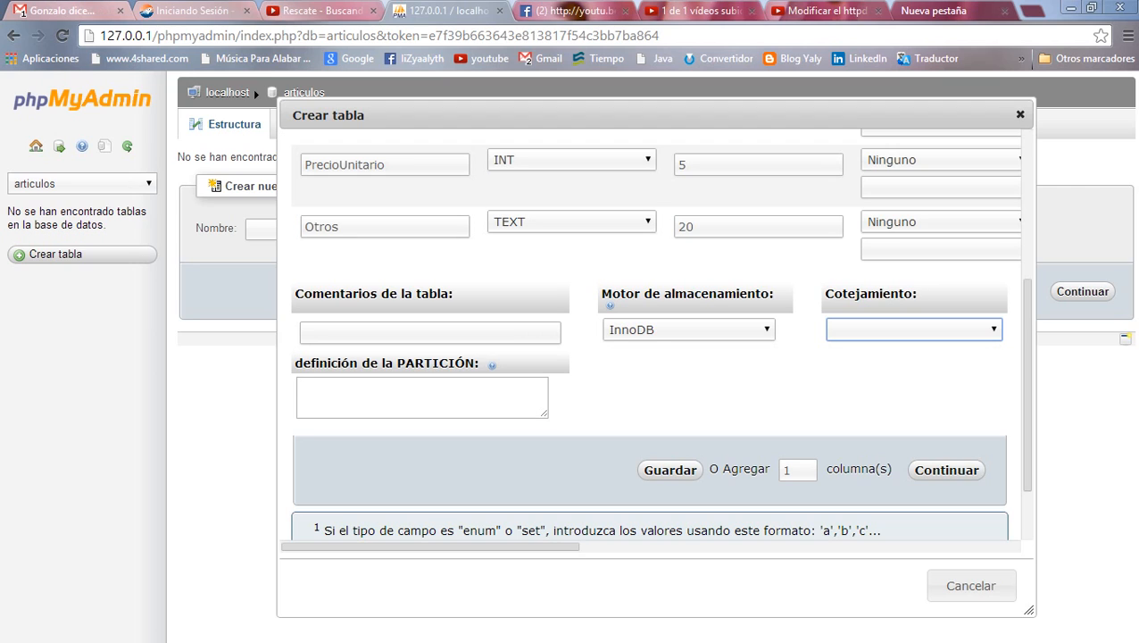
left_click(422, 397)
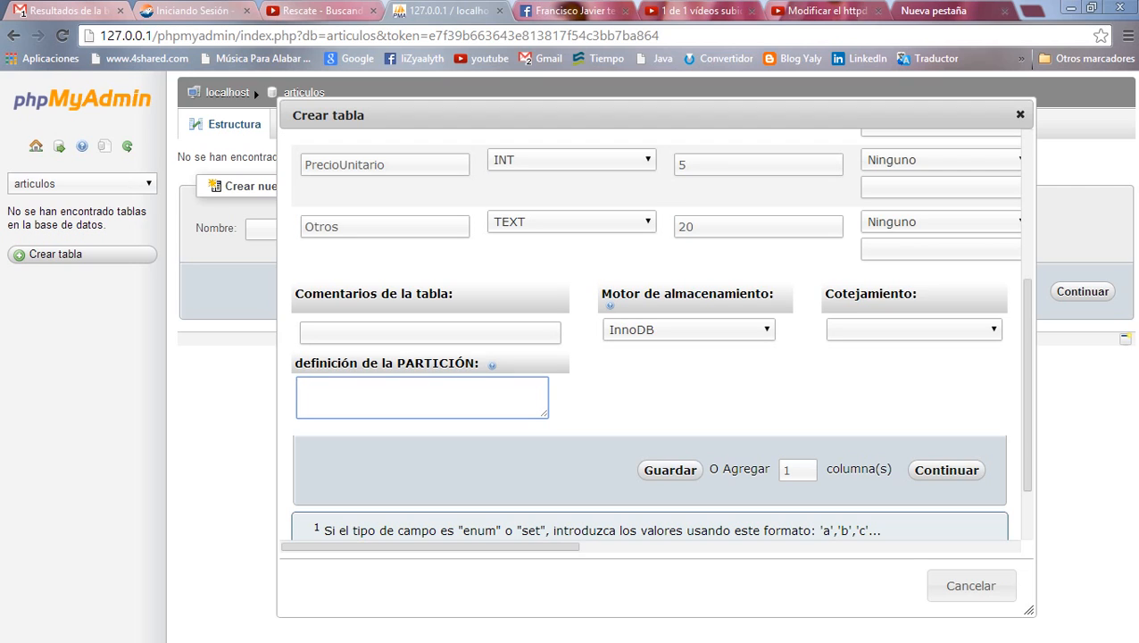
Enter 15 as the number of columns to add and try to save the table.
left_click(798, 471)
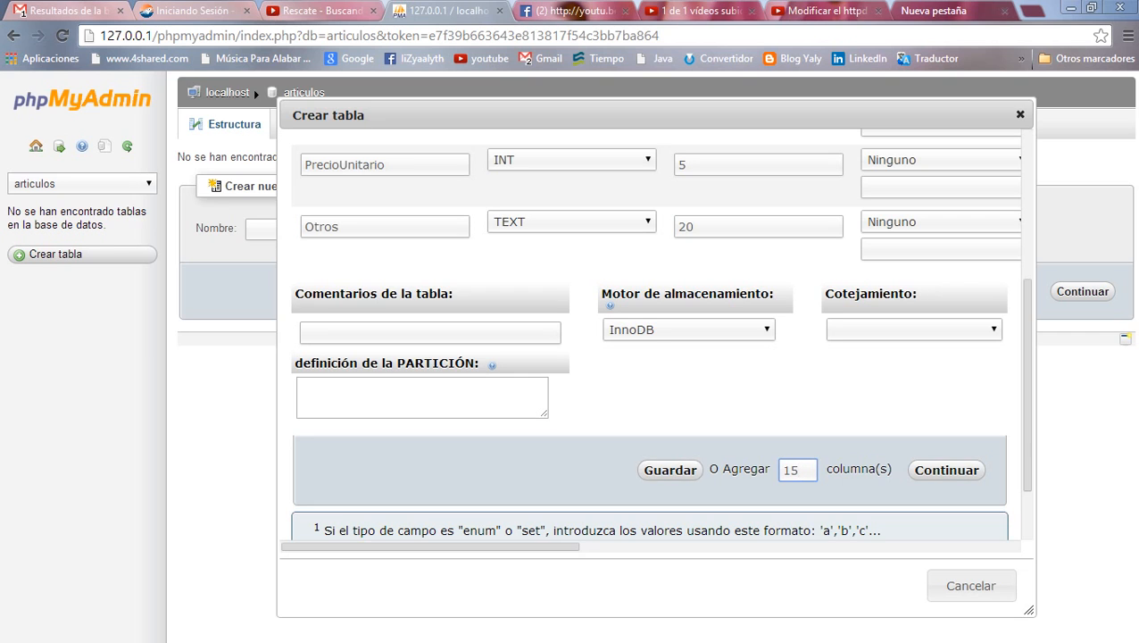
left_click(670, 470)
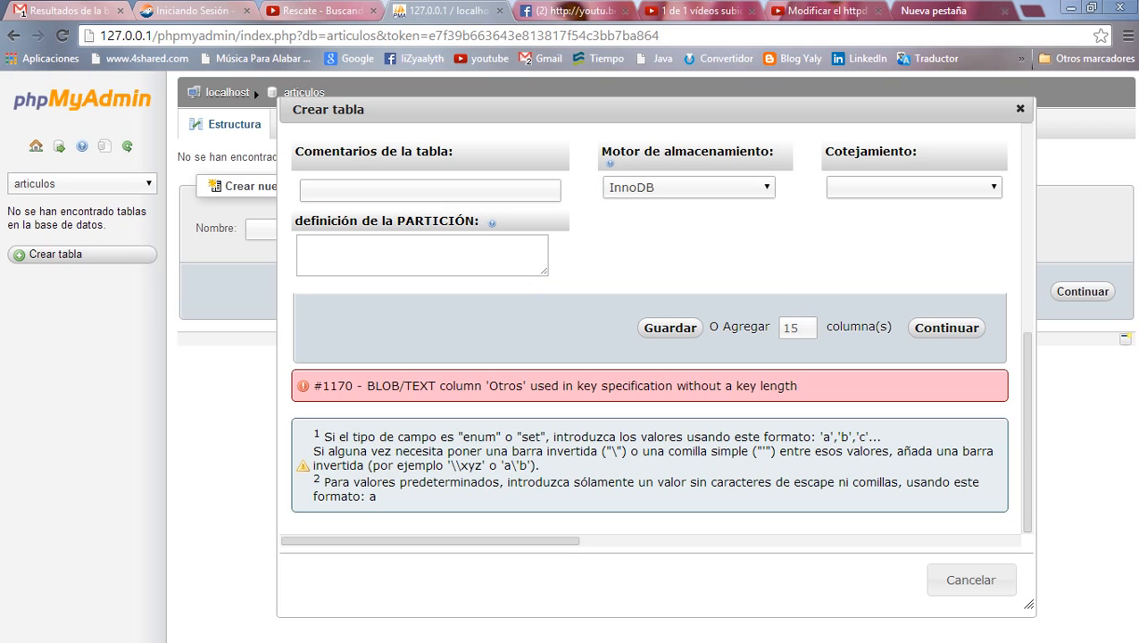
Set the default value option of the Otros column to Personalizado.
scroll(659, 327, "up", 5)
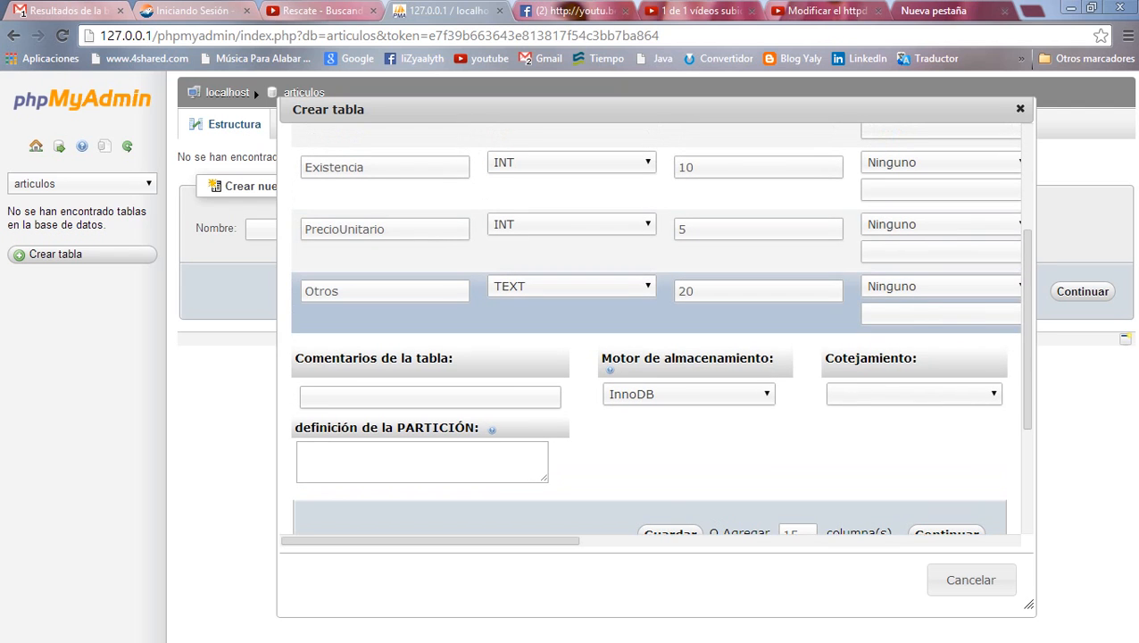
left_click_drag(430, 541, 645, 540)
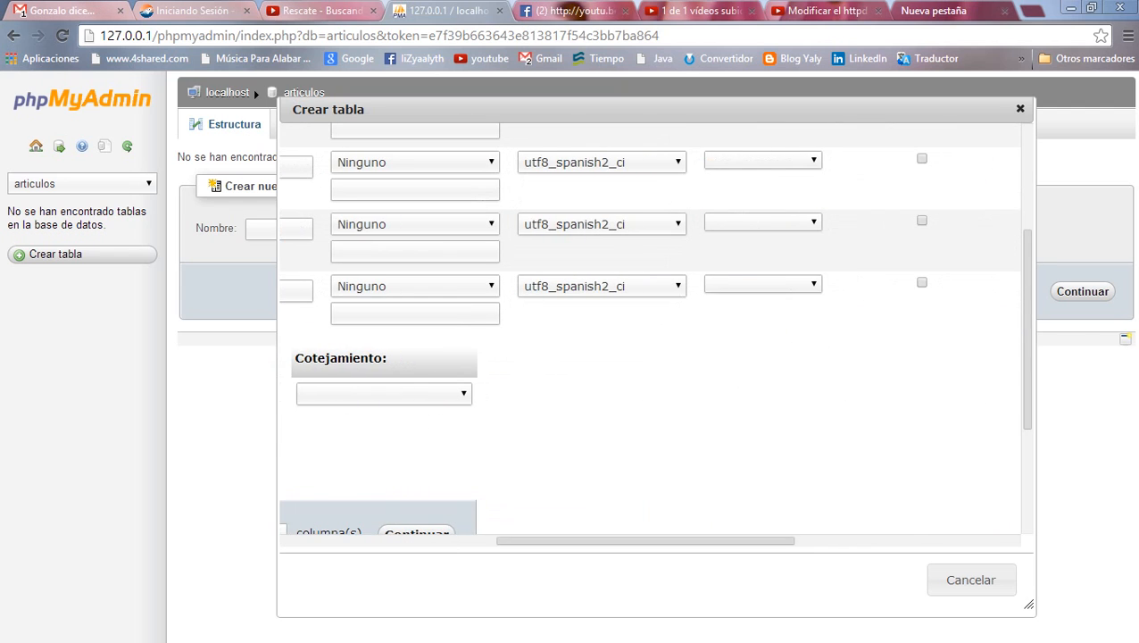
left_click(415, 285)
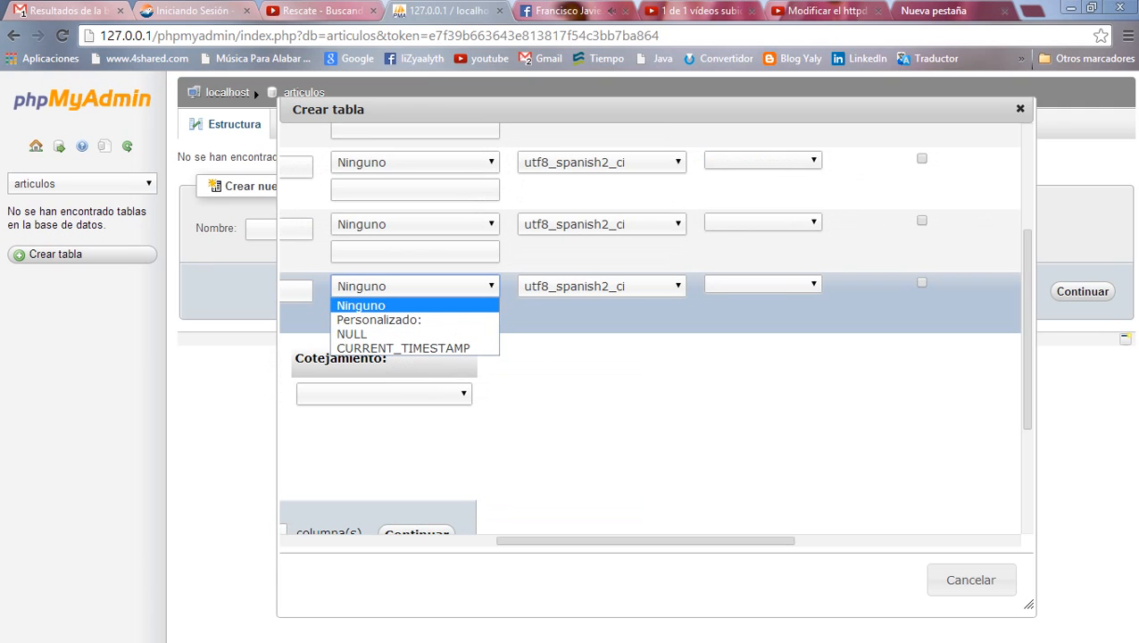
left_click(379, 320)
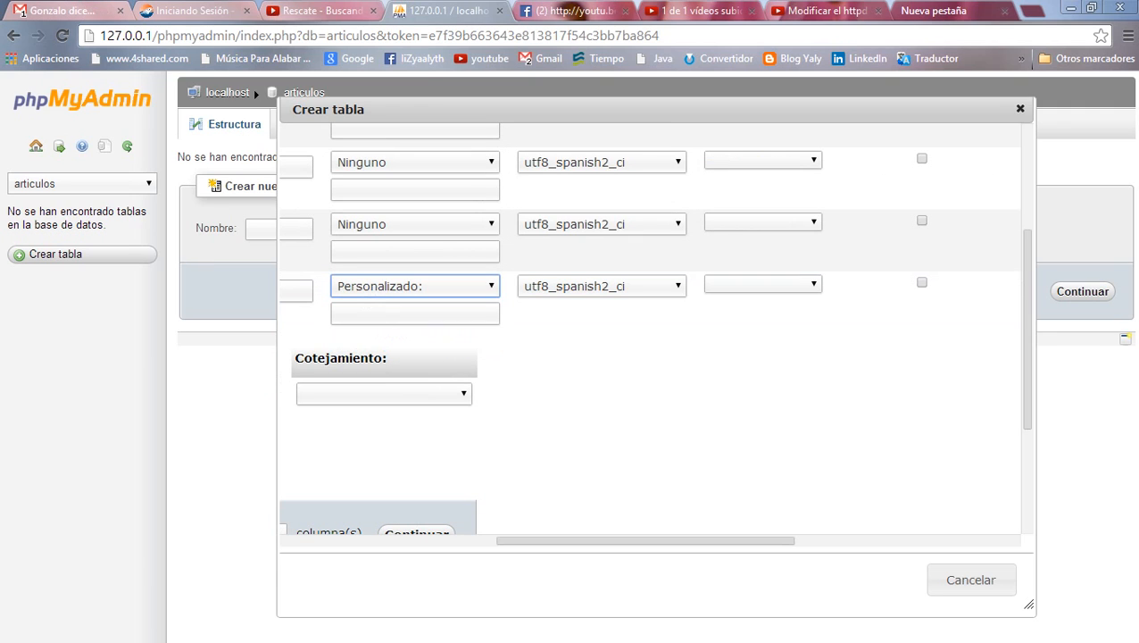
Check the columns' index assignments and try to save the table definition again.
left_click_drag(646, 541, 741, 540)
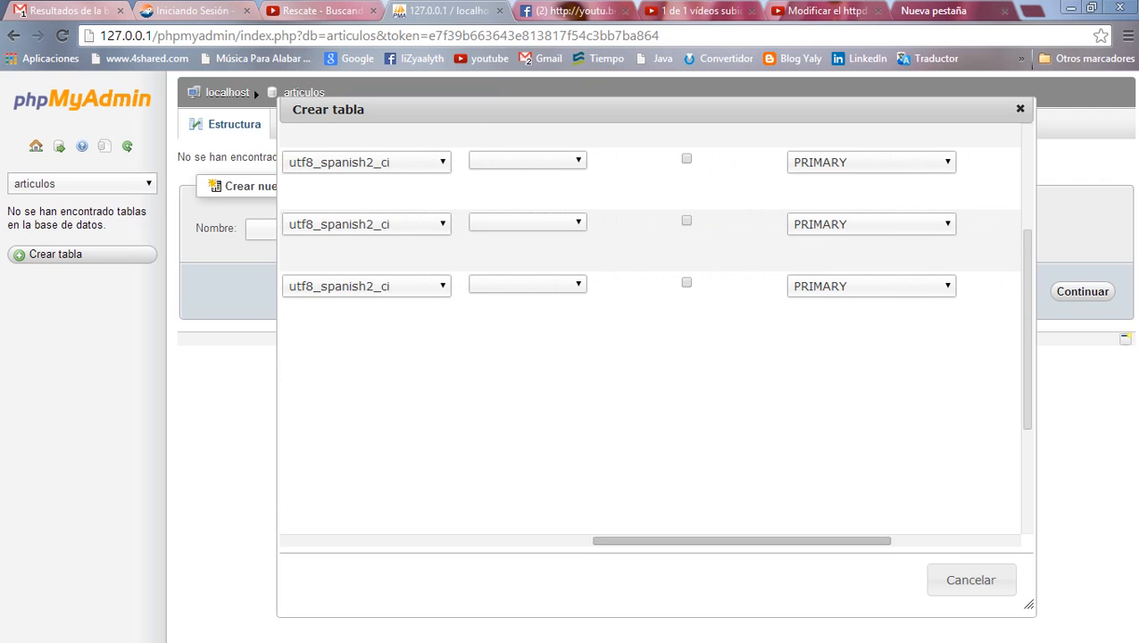
mouse_move(1027, 329)
left_mouse_down()
mouse_move(1027, 229)
mouse_move(1028, 316)
left_mouse_up()
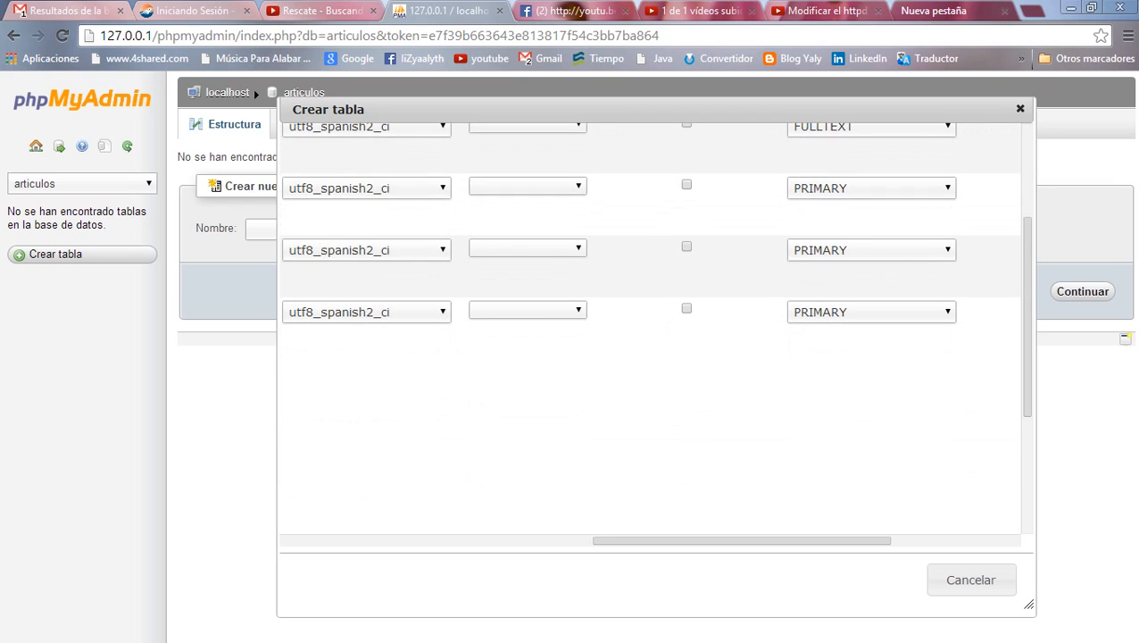
left_click_drag(742, 540, 431, 540)
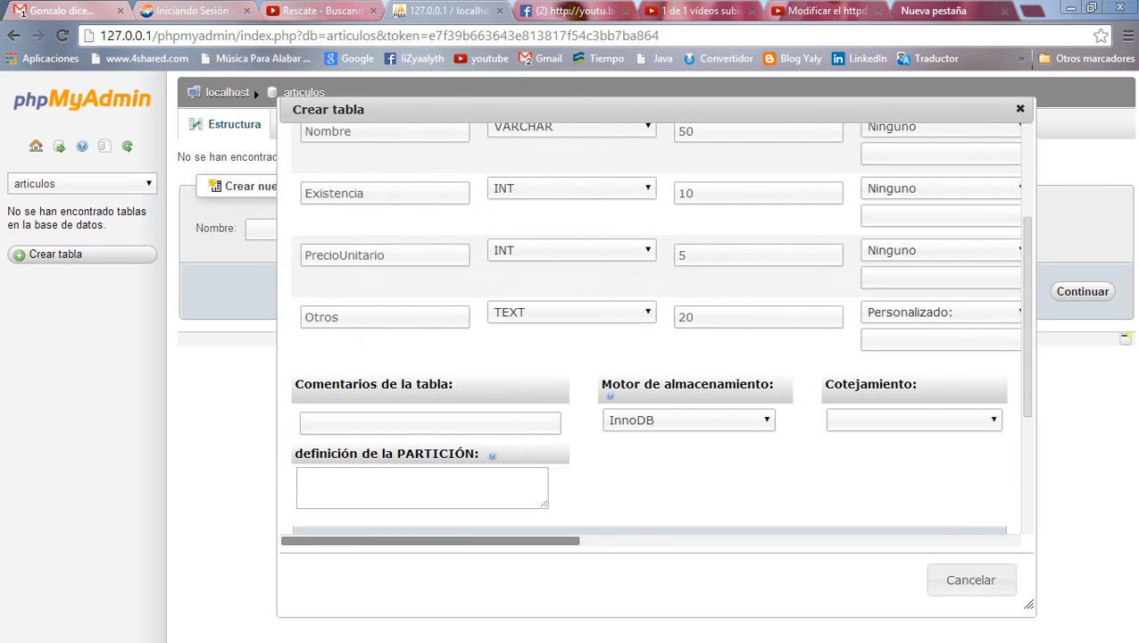
left_click_drag(1028, 335, 1028, 403)
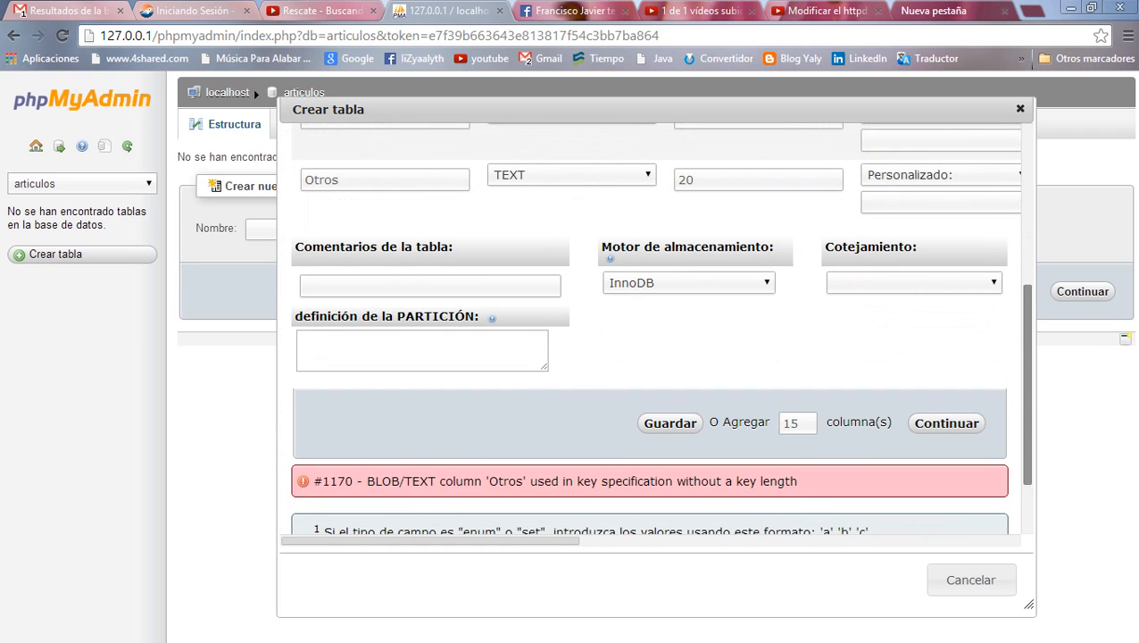
left_click(669, 423)
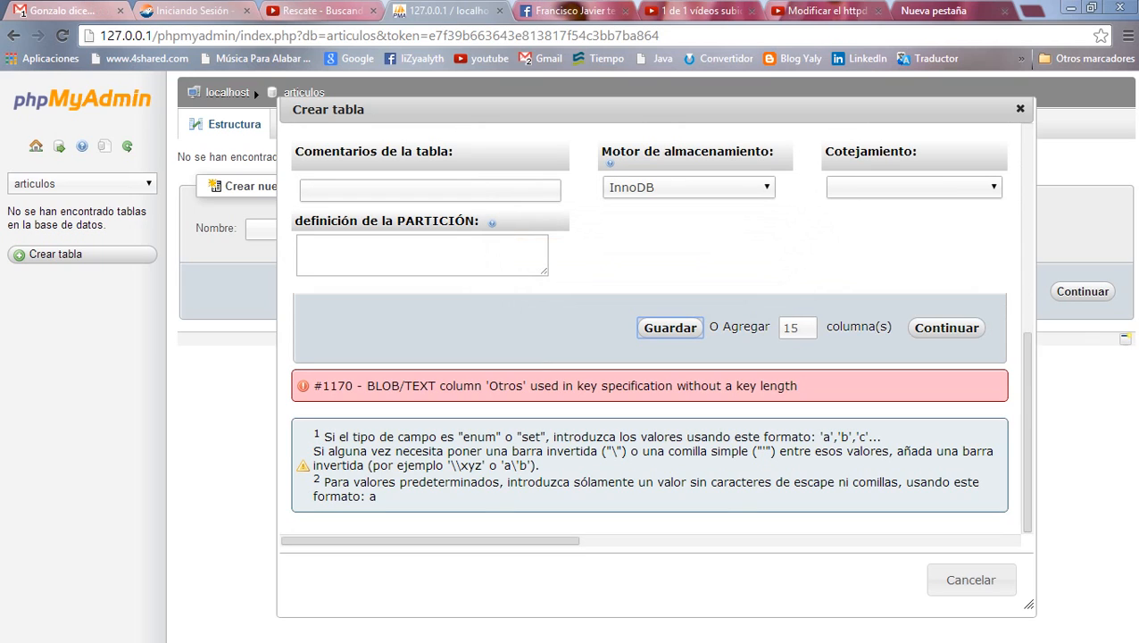
left_click_drag(1028, 408, 1028, 352)
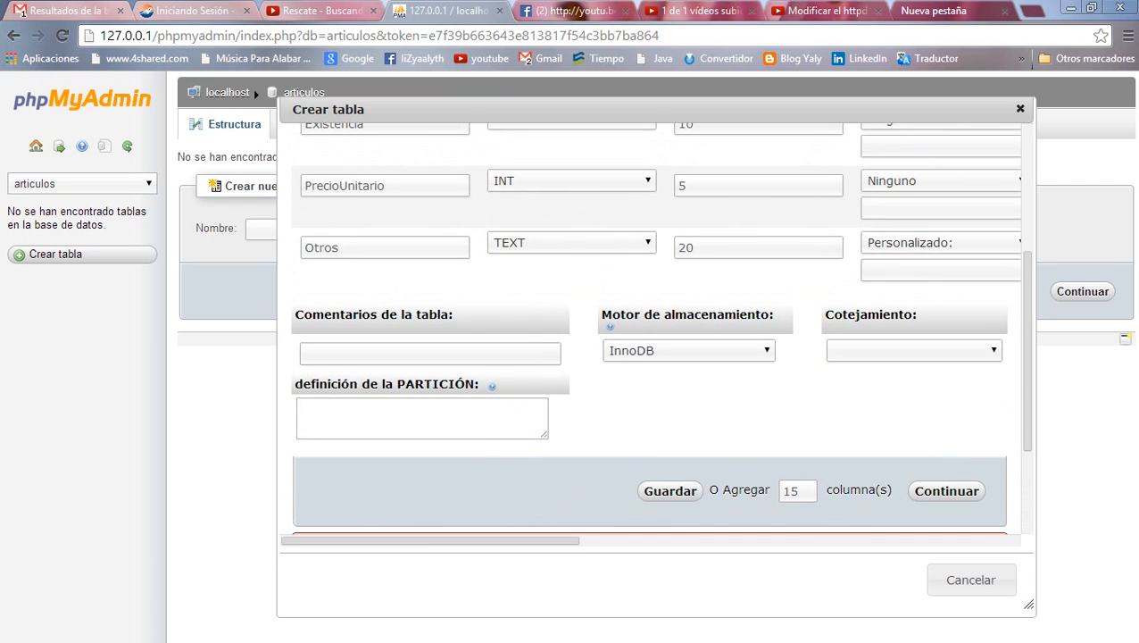
Set the Otros column's default value to NULL, with utf8_spanish2_ci as its collation and no attribute.
left_click_drag(428, 540, 593, 541)
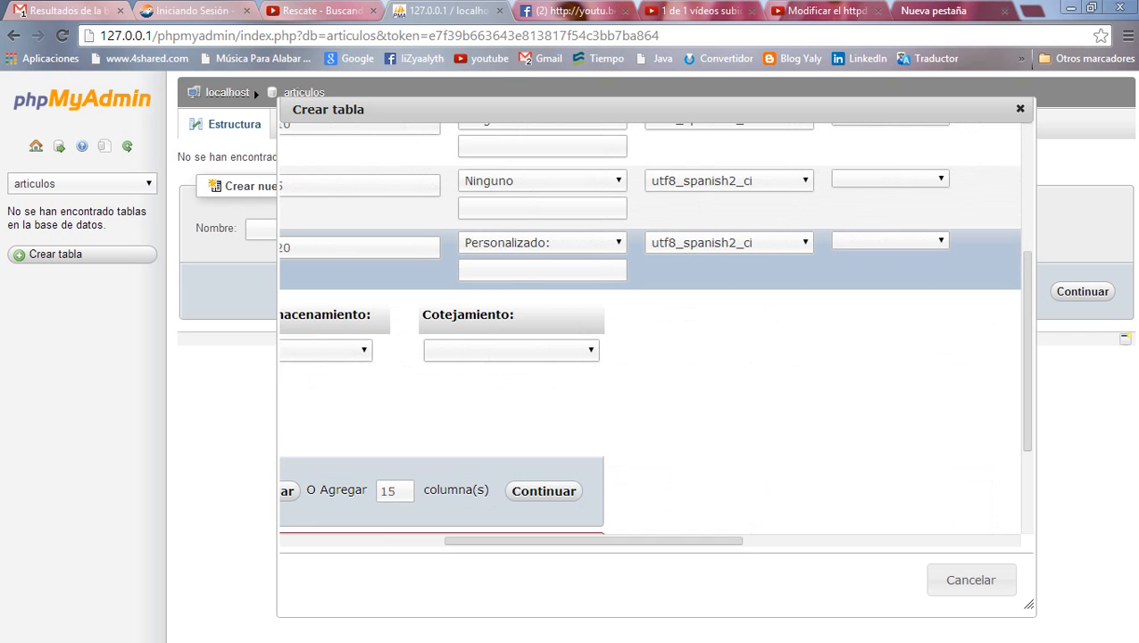
left_click(542, 242)
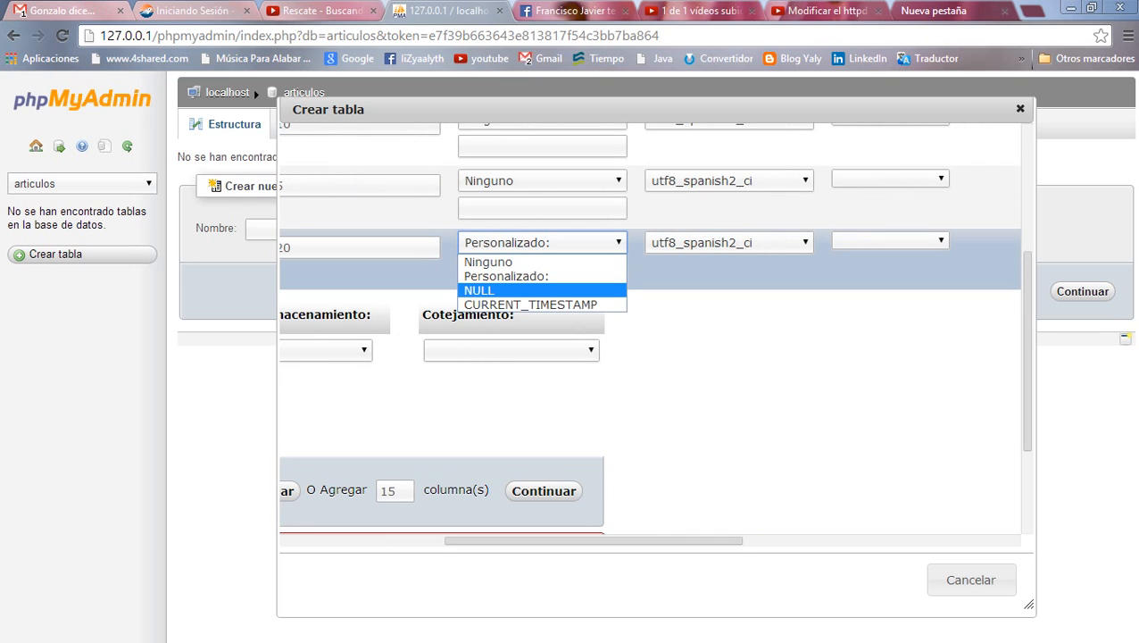
left_click(527, 290)
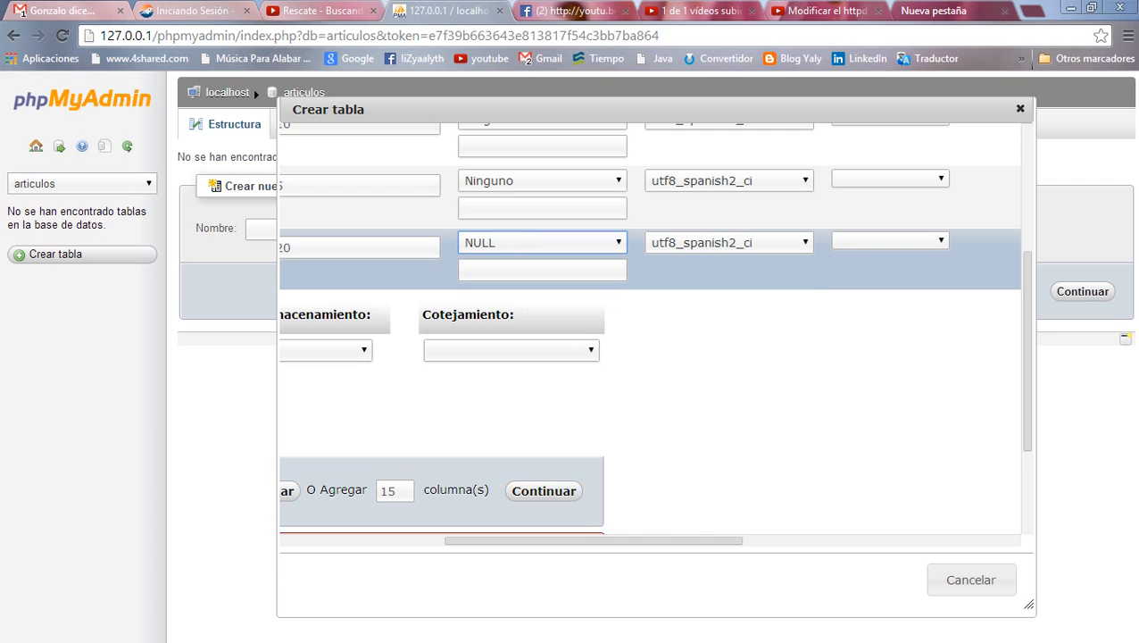
left_click(729, 242)
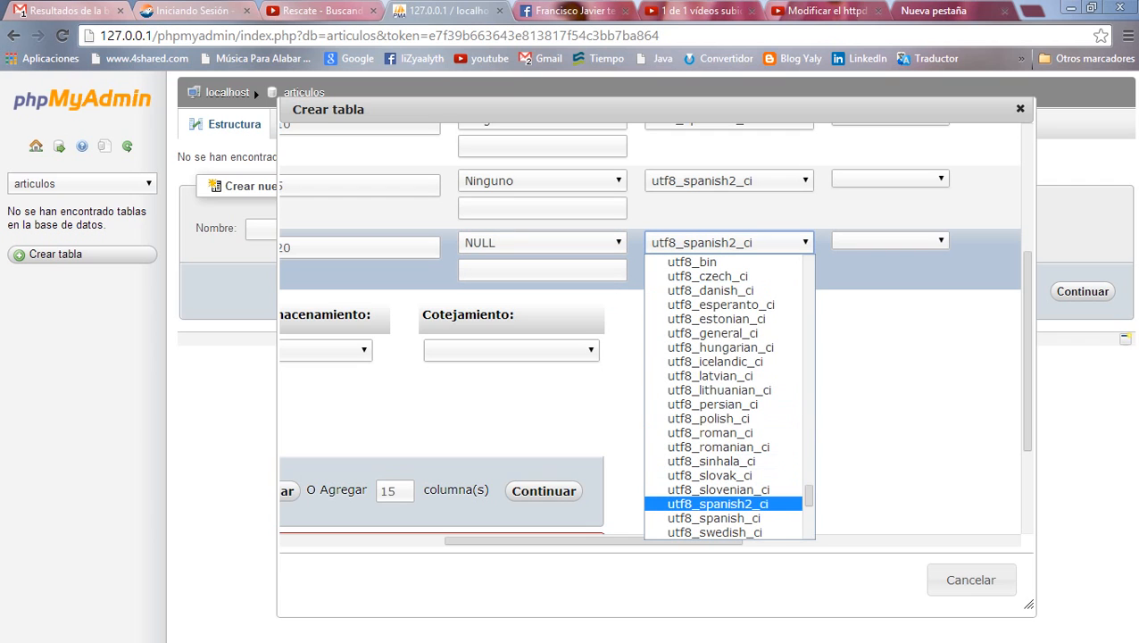
left_click(718, 503)
left_click(890, 240)
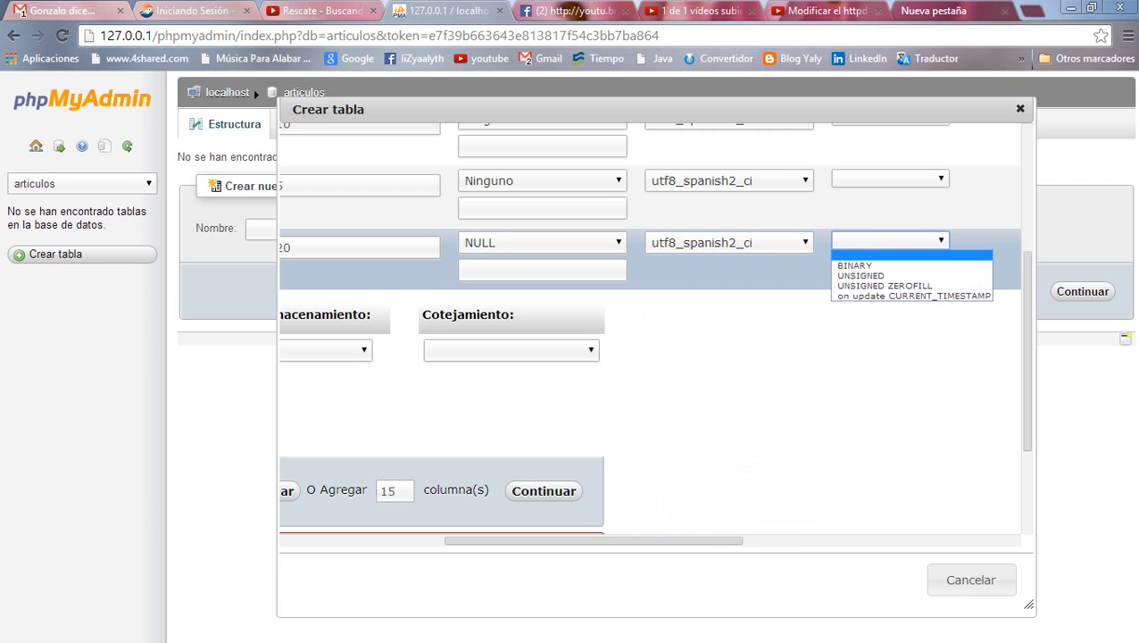
left_click(873, 375)
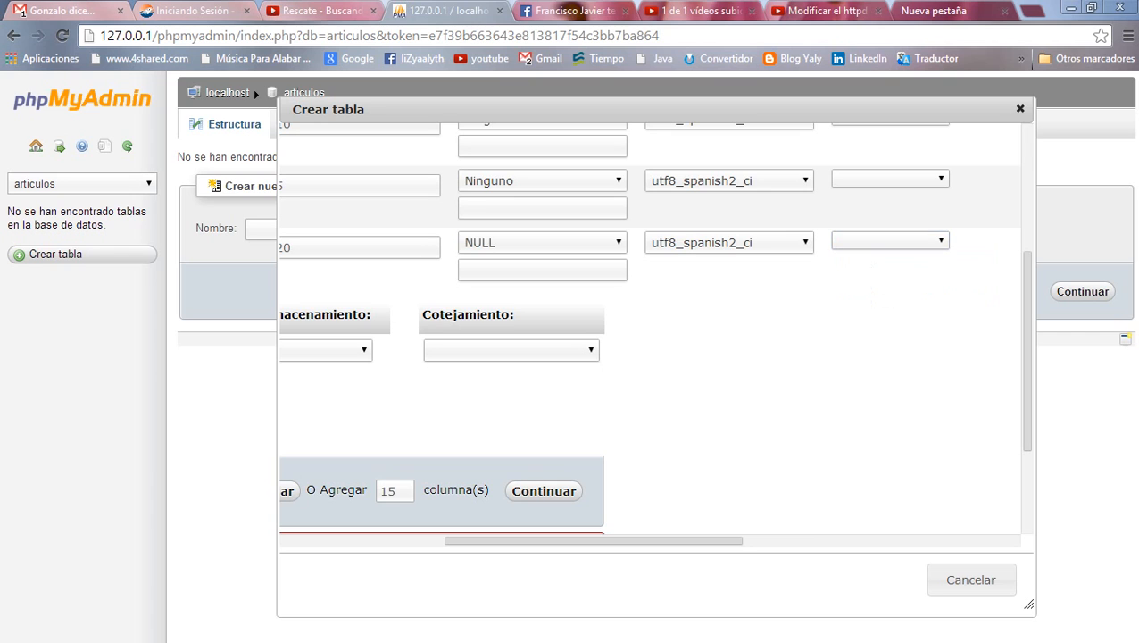
Remove the PRIMARY index from the Otros column and try to save the table.
left_click_drag(594, 540, 795, 540)
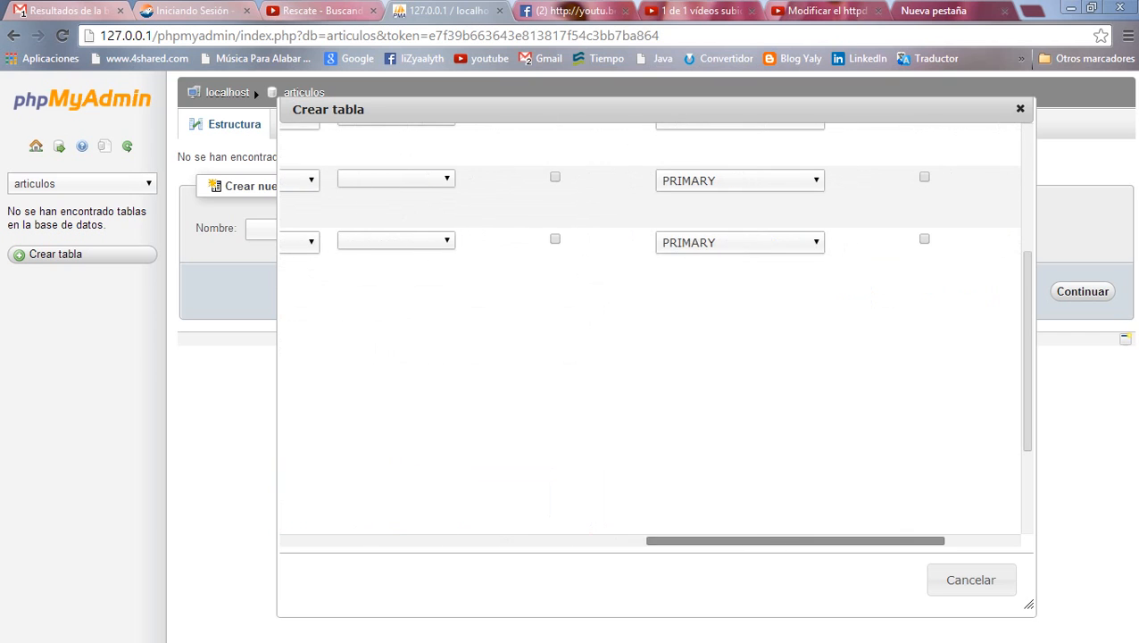
left_click(752, 243)
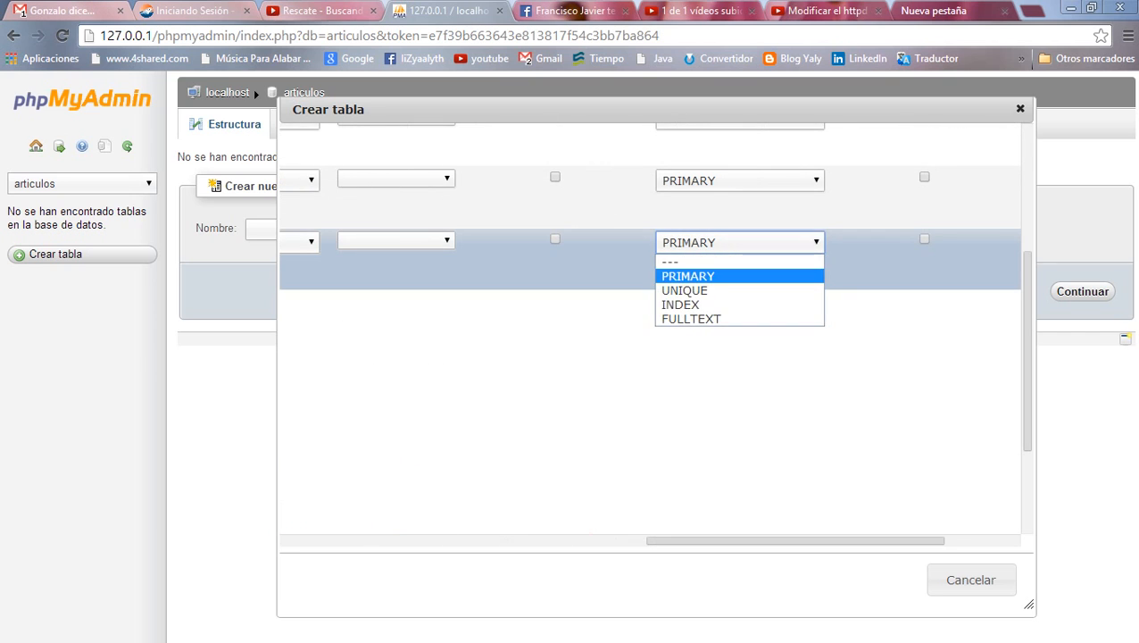
left_click(740, 261)
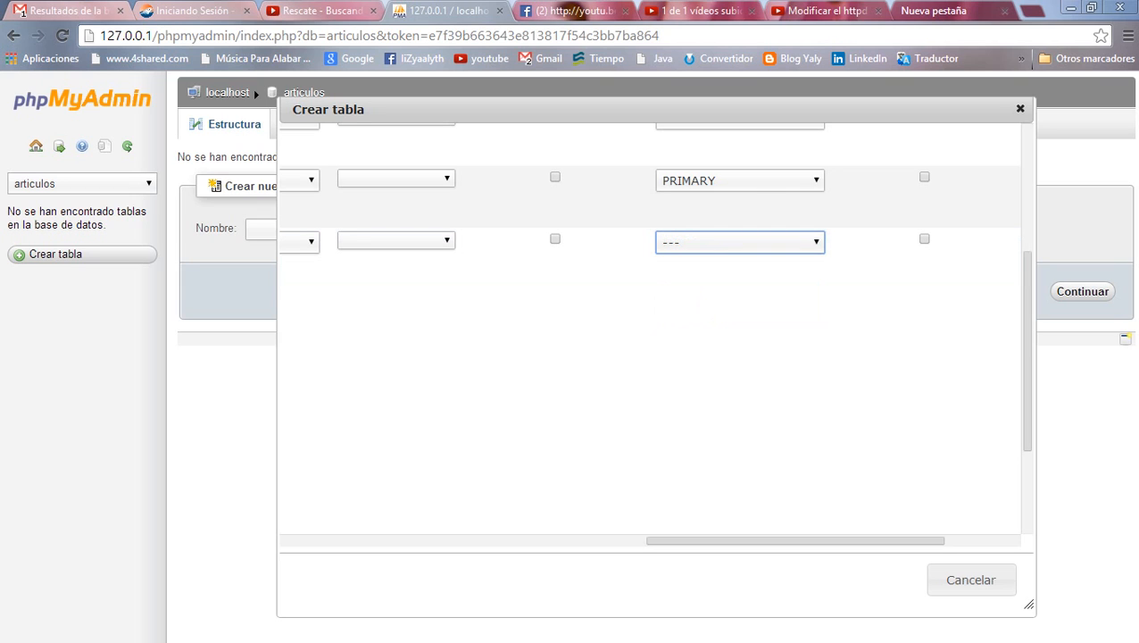
left_click_drag(795, 540, 455, 541)
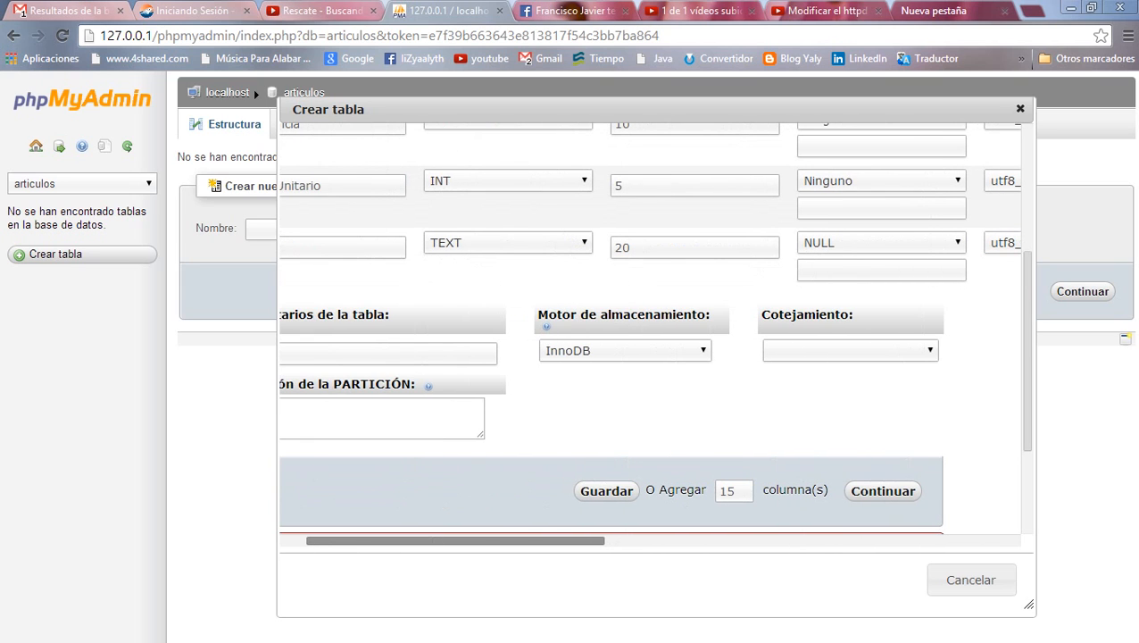
left_click(606, 491)
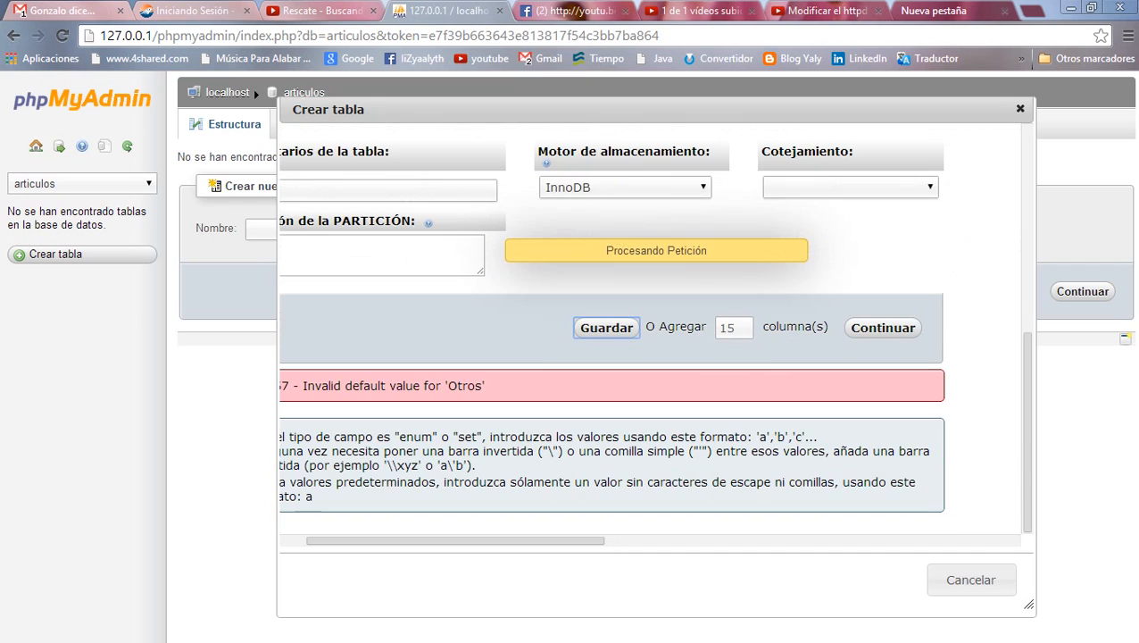
Read the saving error, set the Otros column's default value to Ninguno and try to save the table again.
left_click_drag(473, 540, 445, 540)
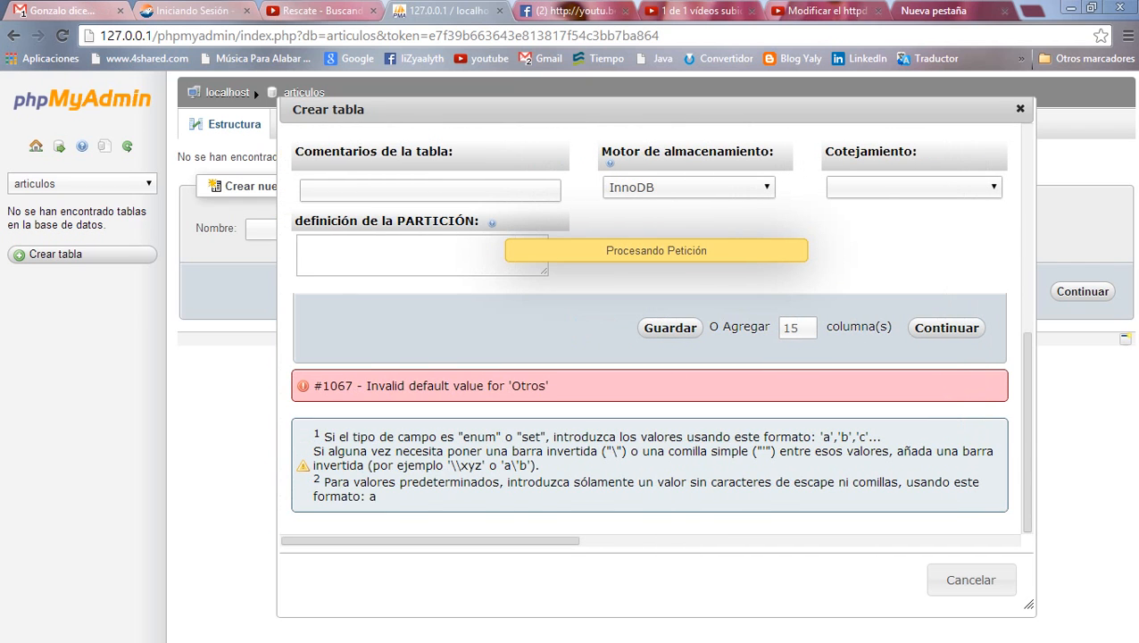
left_click_drag(367, 386, 508, 386)
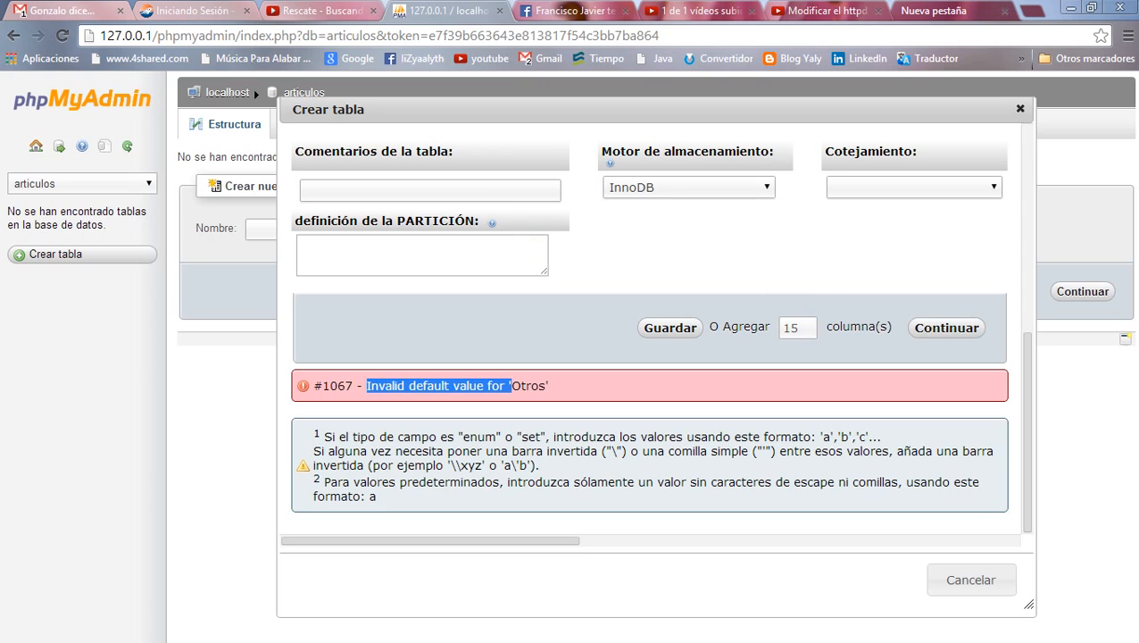
left_click_drag(1027, 384, 1028, 262)
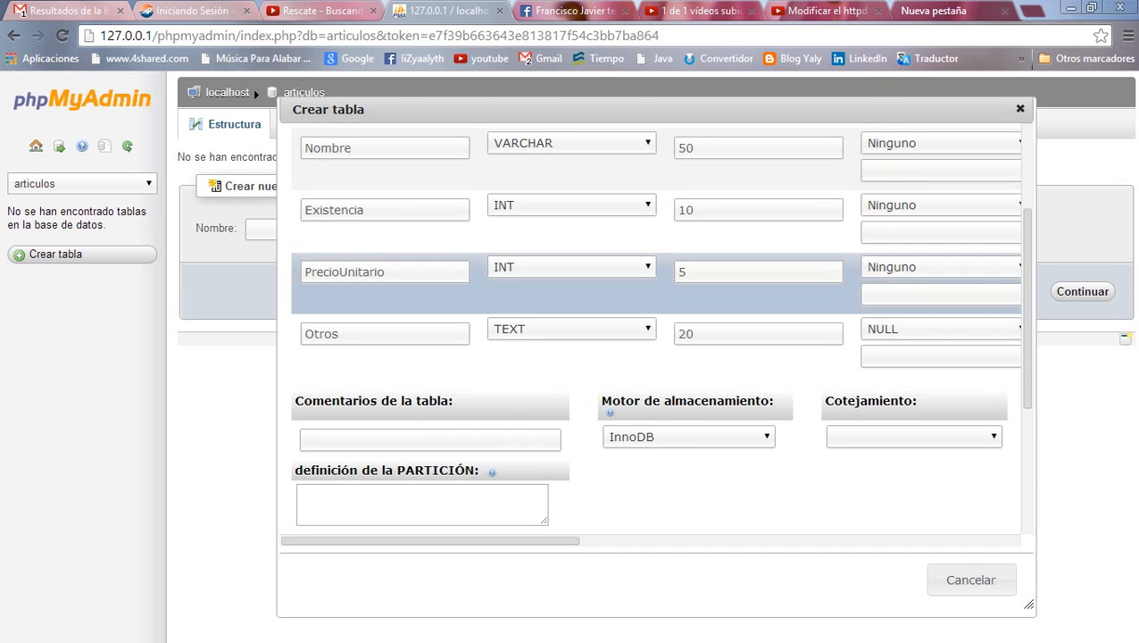
left_click(968, 330)
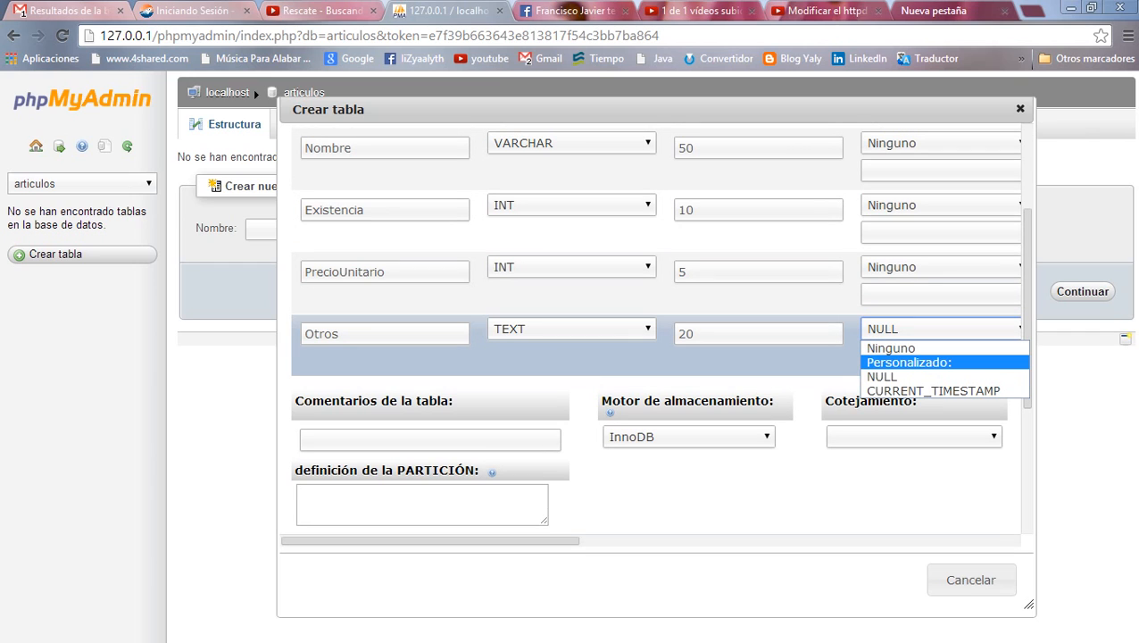
left_click(891, 348)
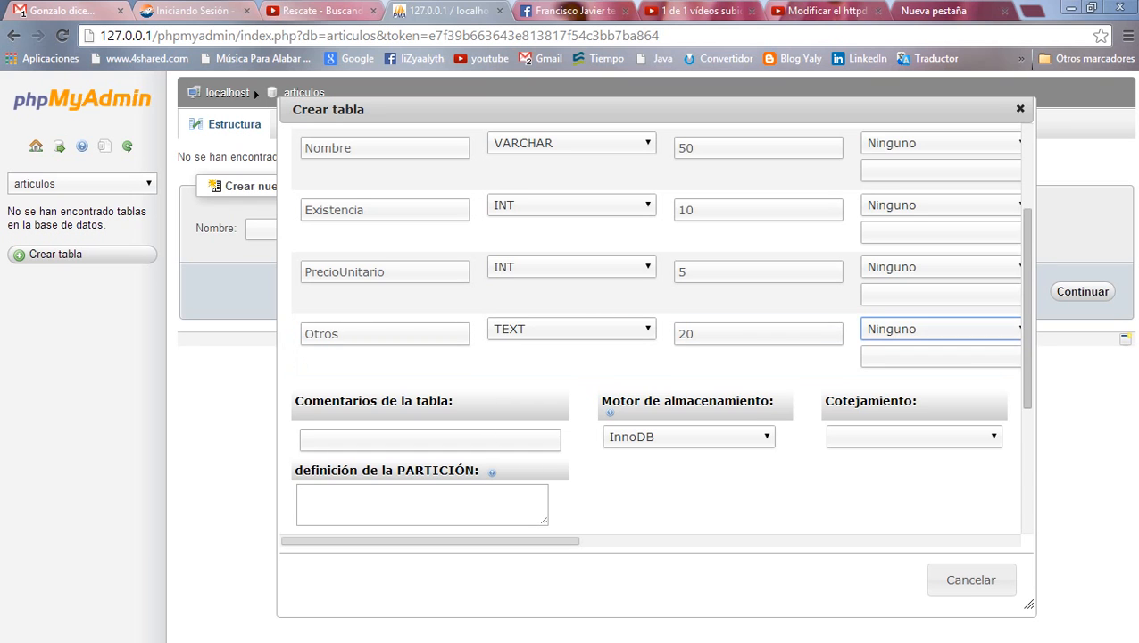
left_click_drag(1028, 309, 1028, 404)
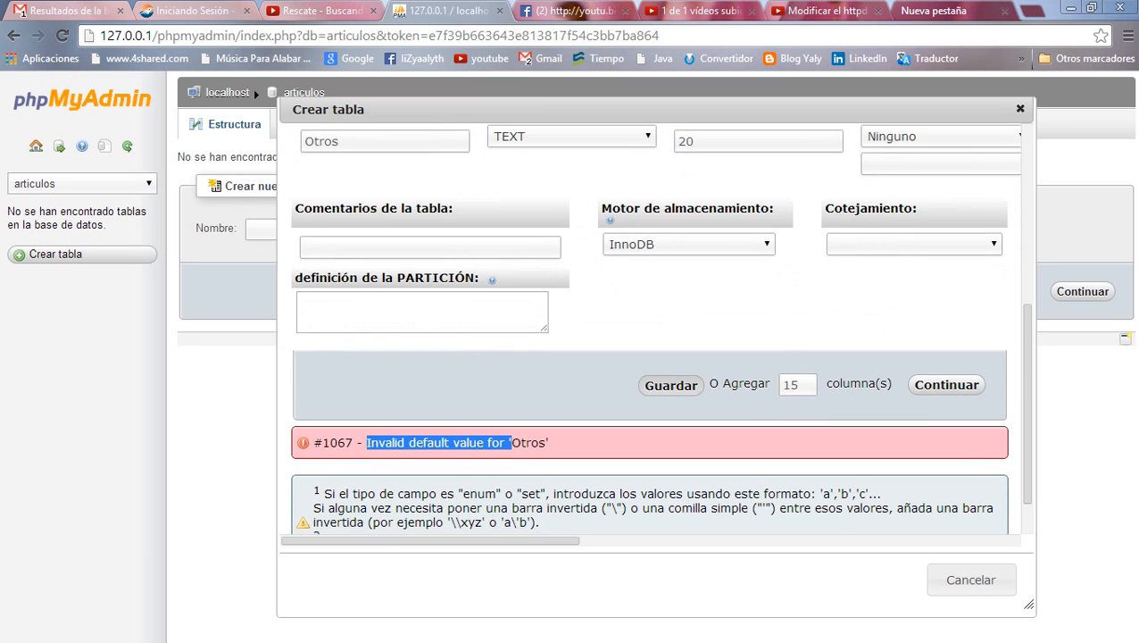
left_click(669, 384)
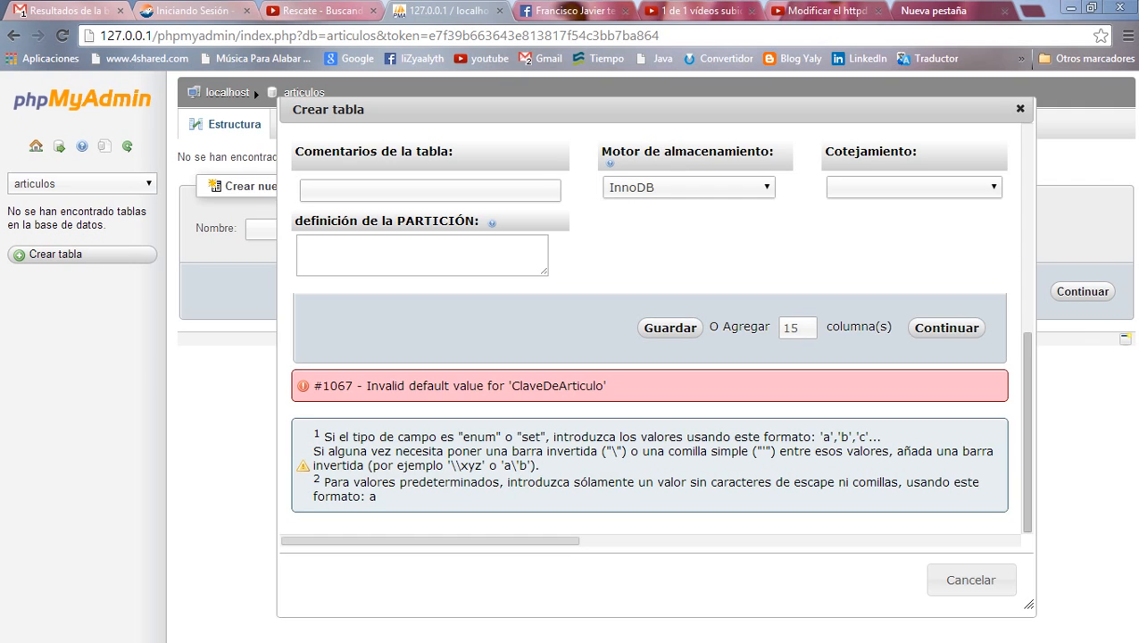
Review the columns' types, lengths and default values against the error message for ClaveDeArticulo.
scroll(659, 328, "up", 4)
scroll(656, 331, "up", 1)
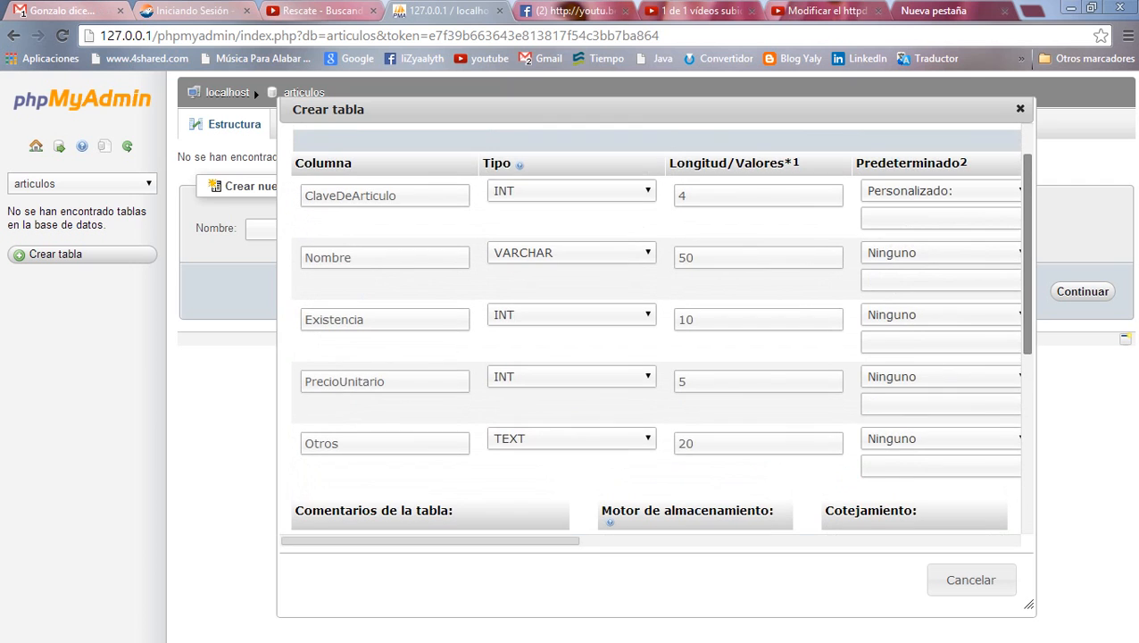
scroll(659, 327, "down", 6)
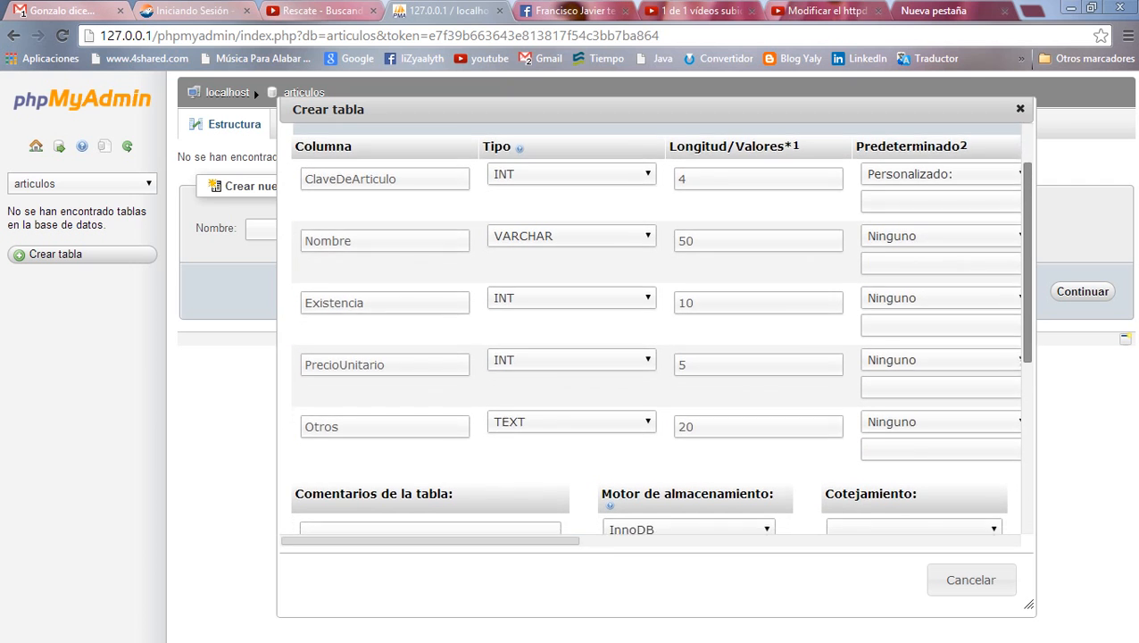
scroll(659, 328, "down", 1)
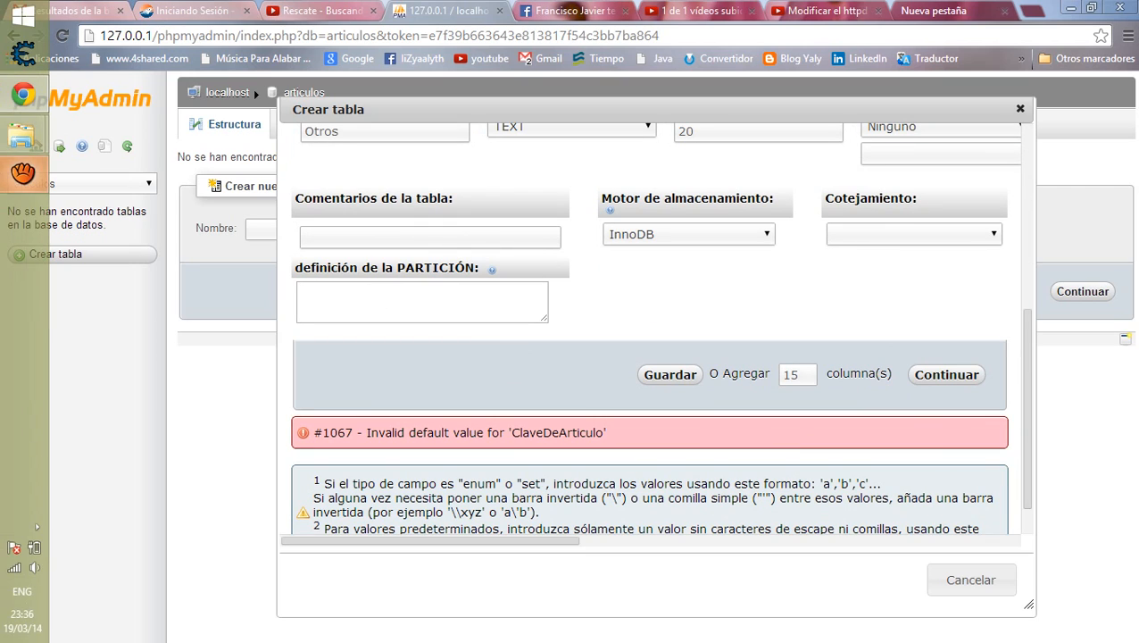
left_click(23, 173)
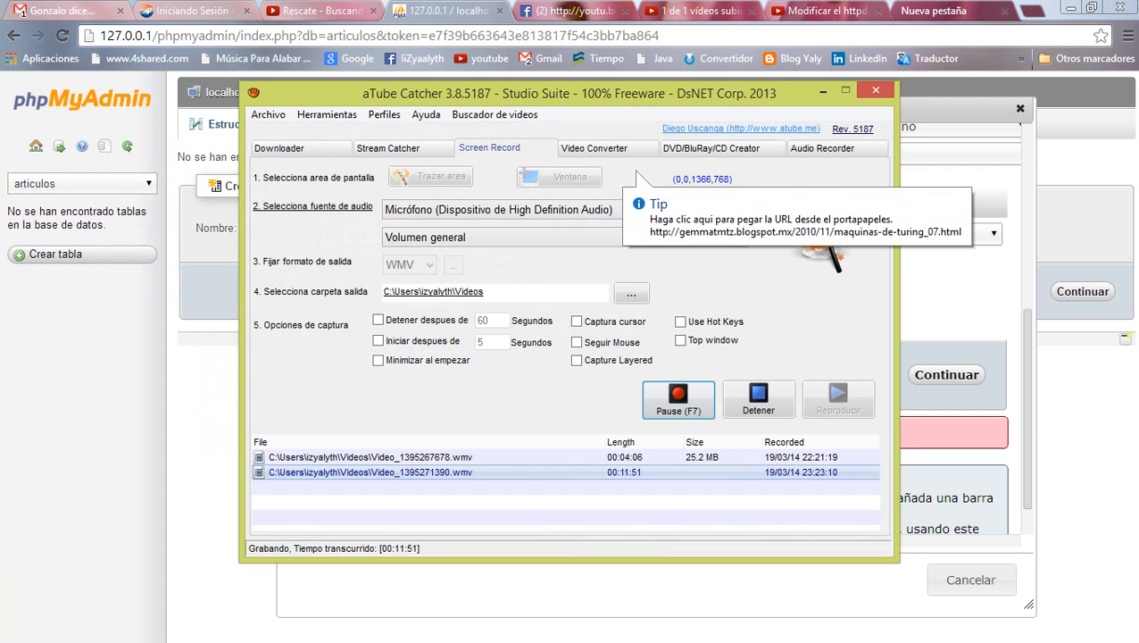
left_click(679, 399)
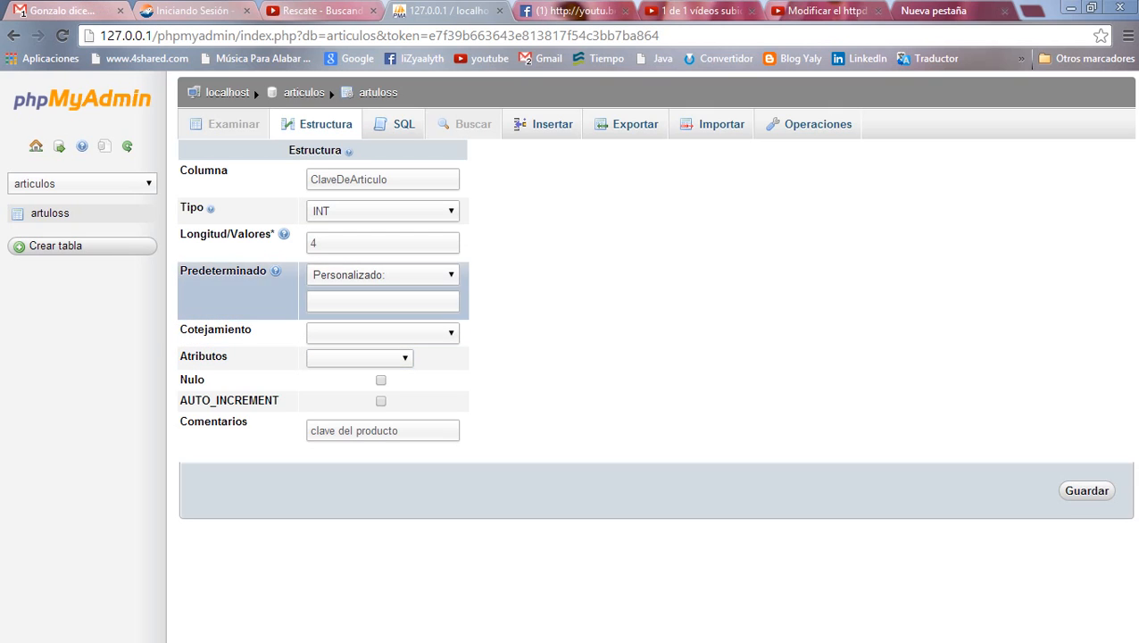
left_click(451, 276)
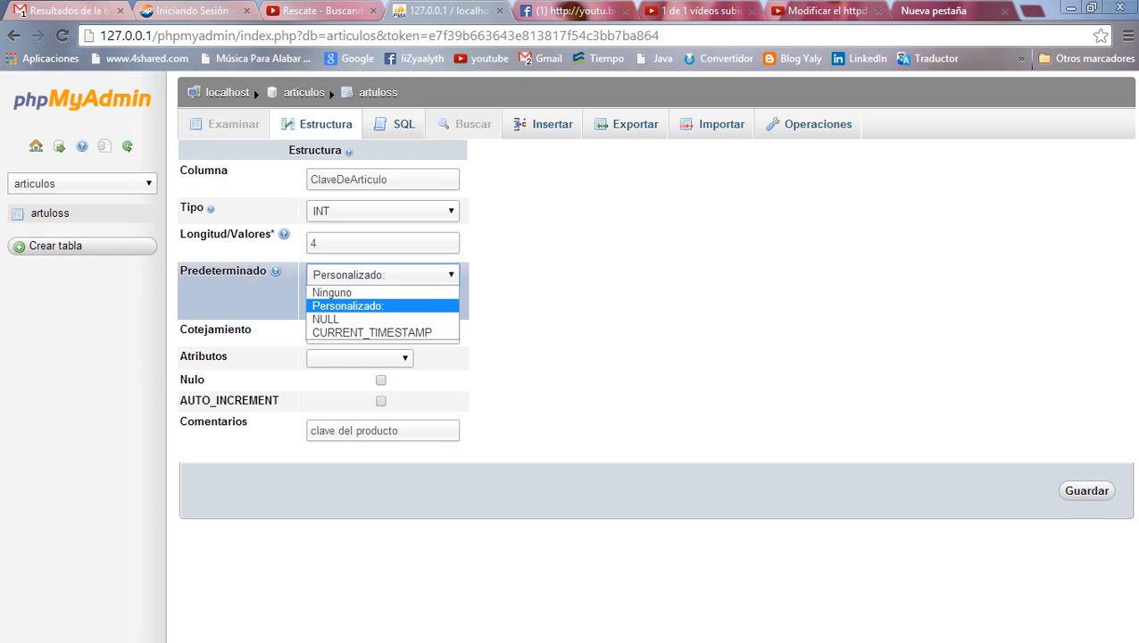
left_click(382, 306)
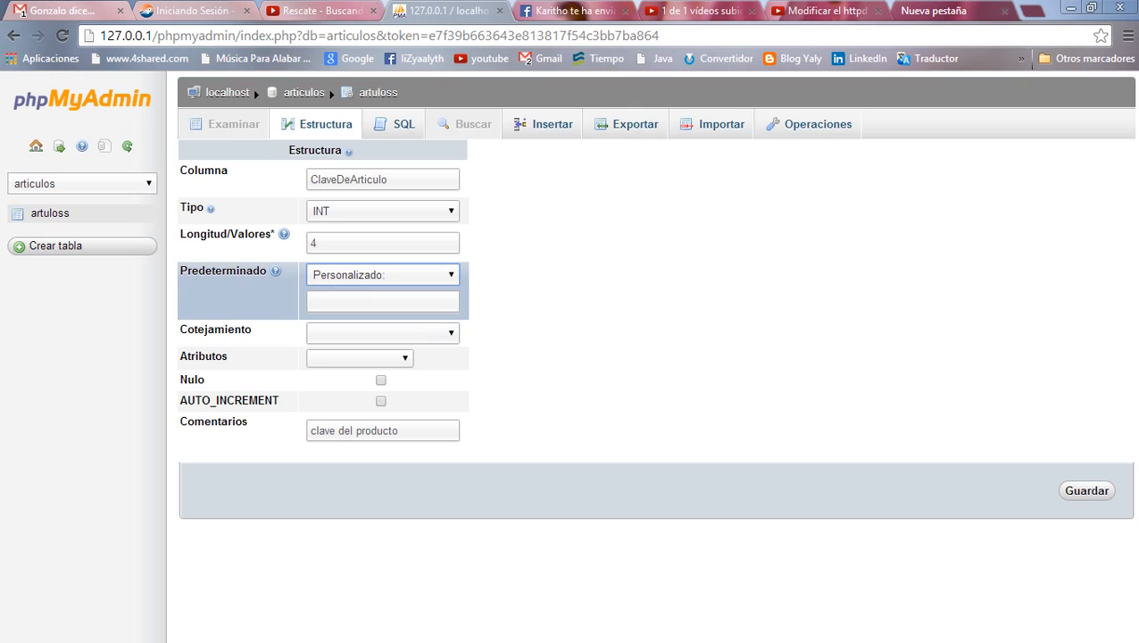
left_click(382, 301)
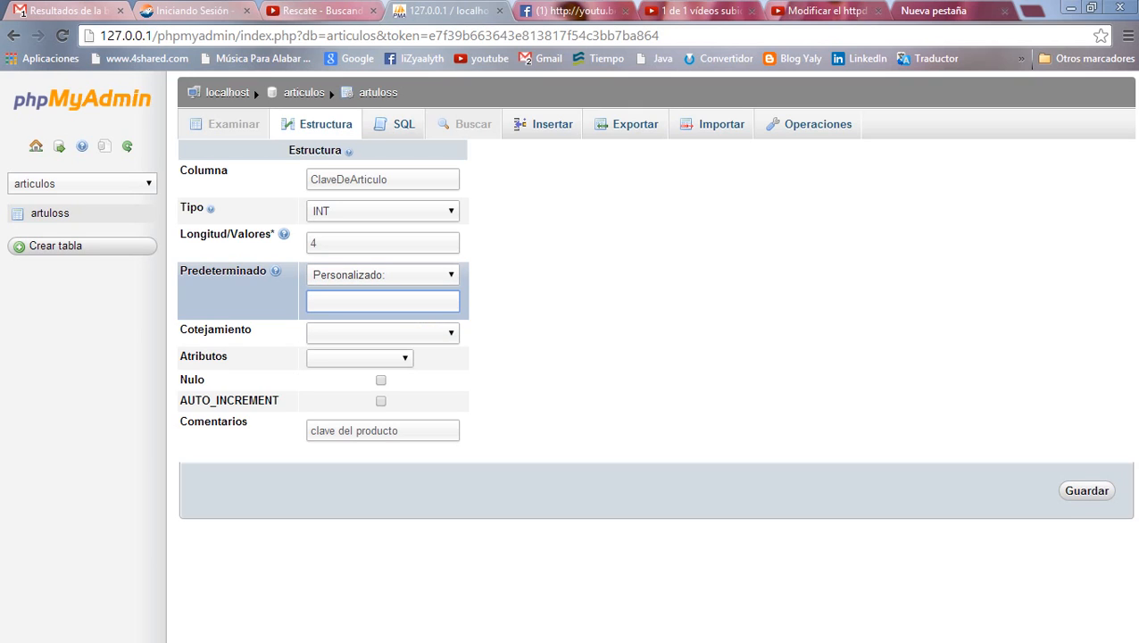
type("dsdfsdfd")
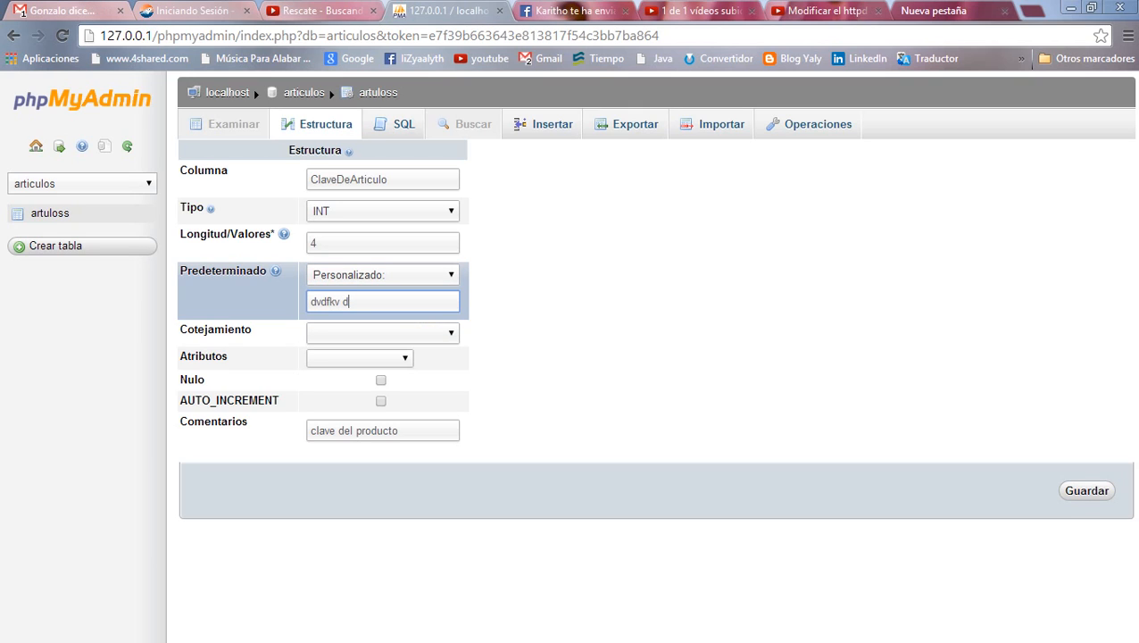
key("BackSpace")
key("BackSpace")
key("BackSpace")
key("BackSpace")
key("BackSpace")
key("BackSpace")
key("BackSpace")
key("BackSpace")
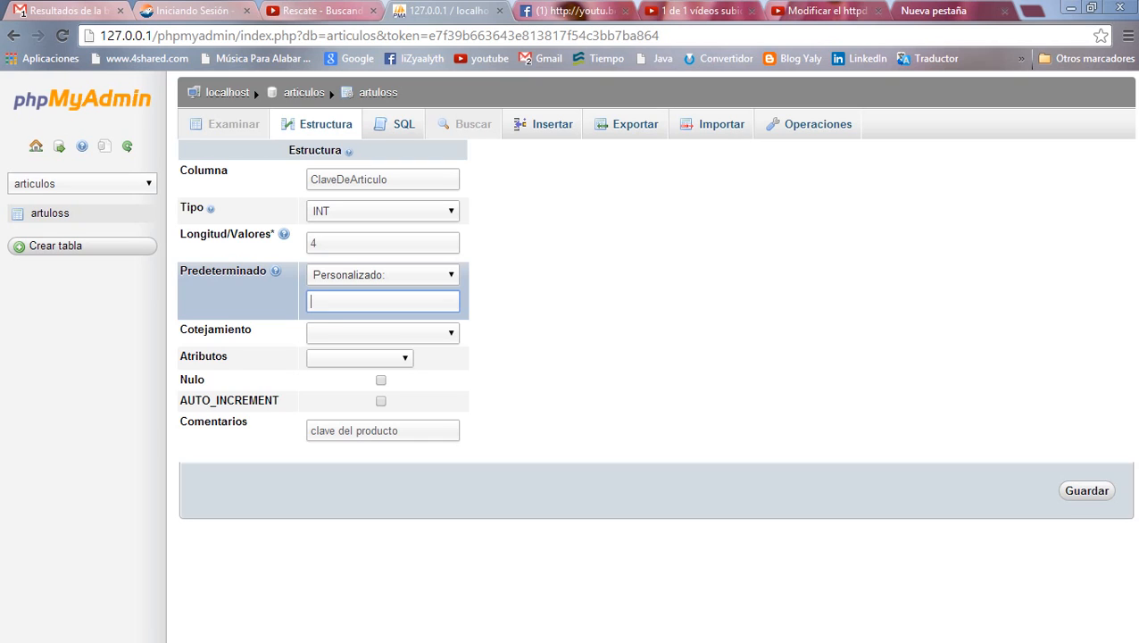
Set the default value of the ClaveDeArticulo column to Ninguno and save the column change.
left_click(438, 275)
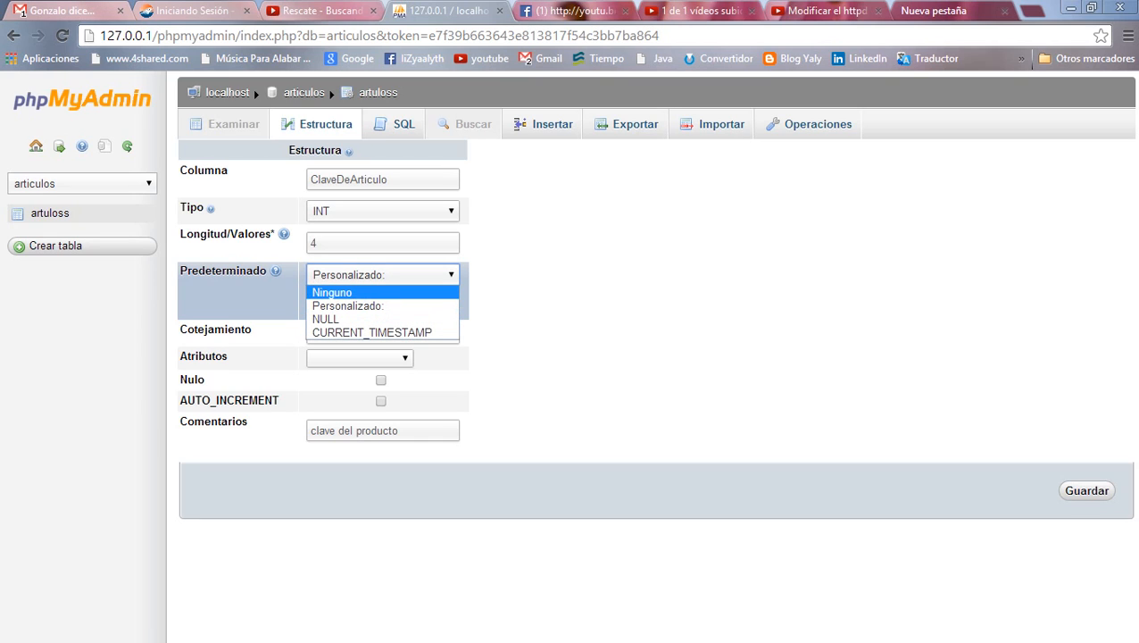
key("Return")
left_click(411, 275)
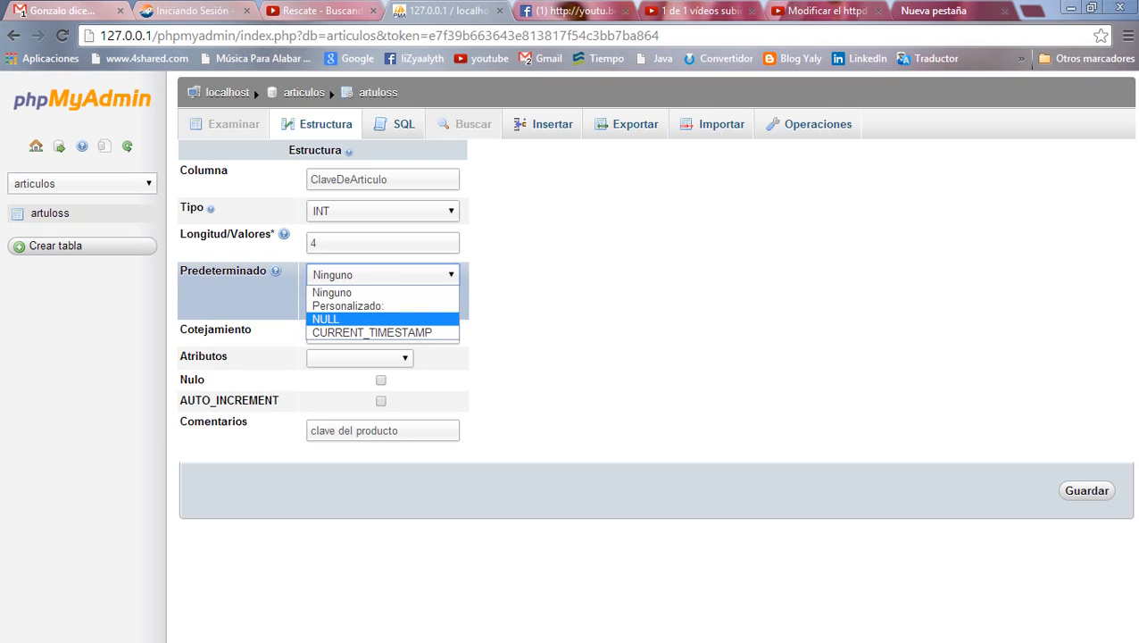
key("Down")
key("Up")
key("Up")
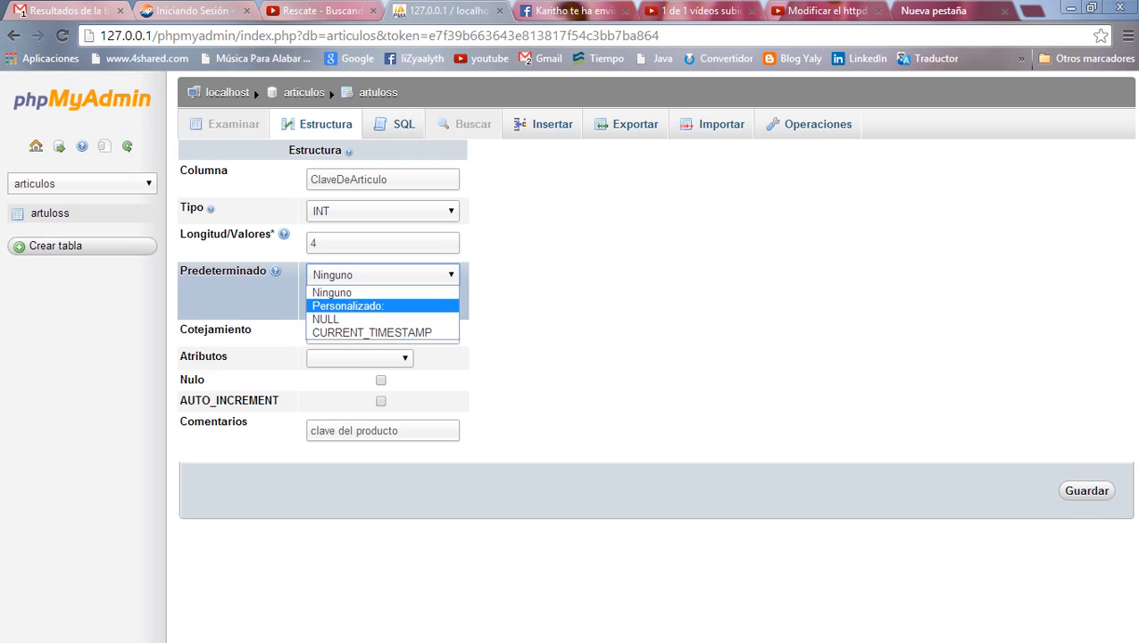
key("Up")
key("Return")
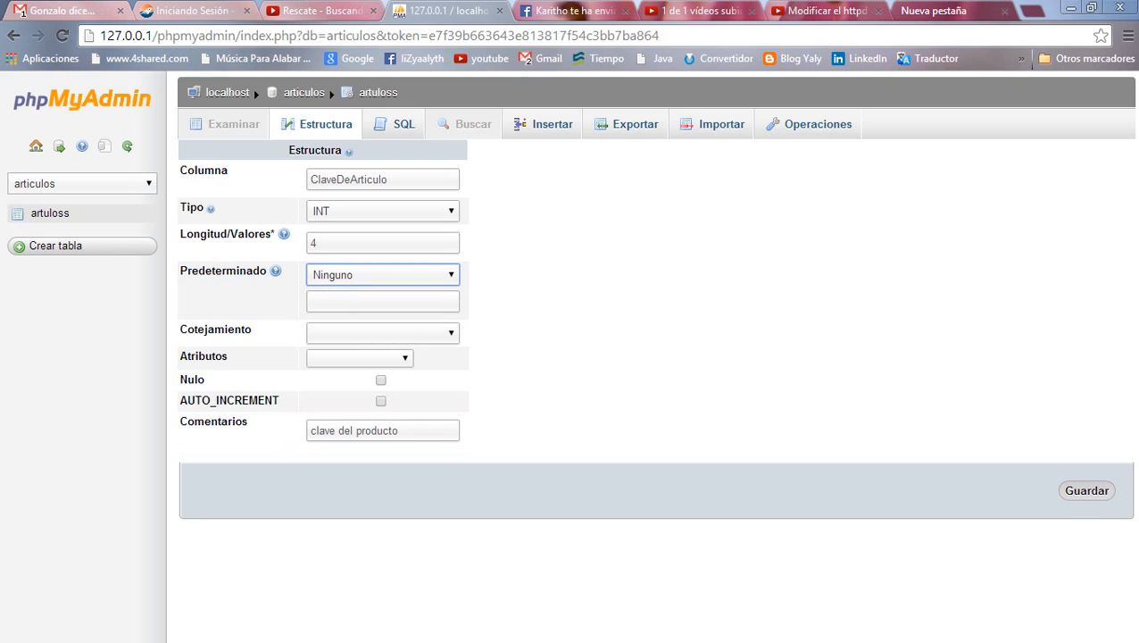
left_click(1087, 491)
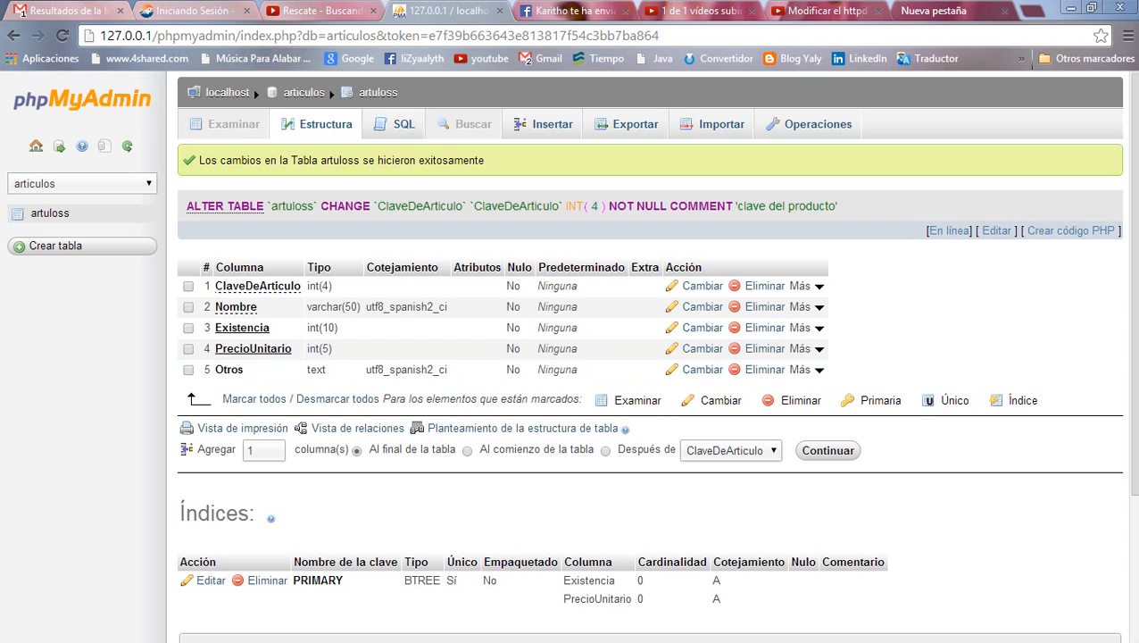
View the form for adding one column at the end of the table, and return to the server's database list at 127.0.0.1/phpmyadmin/.
left_click(827, 450)
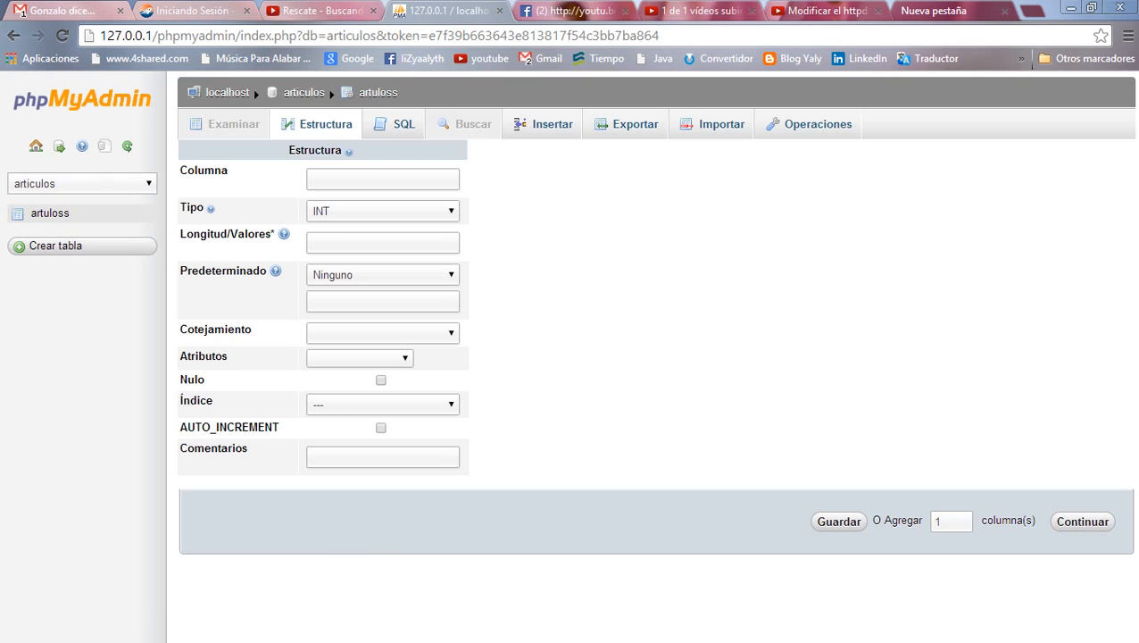
left_click_drag(659, 36, 236, 35)
key("BackSpace")
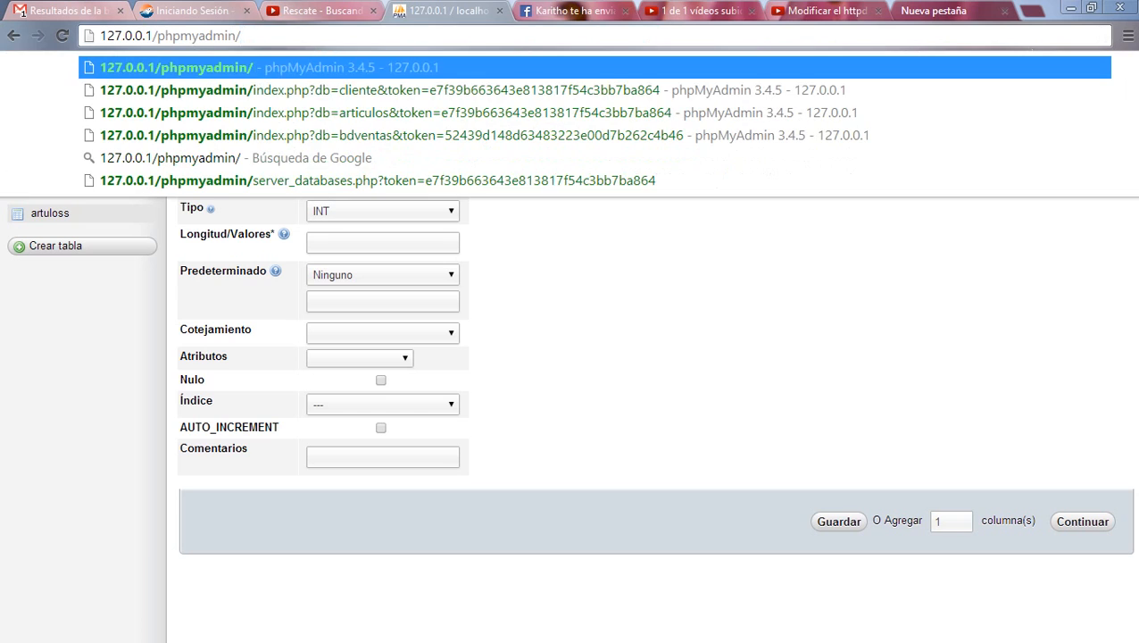
key("Return")
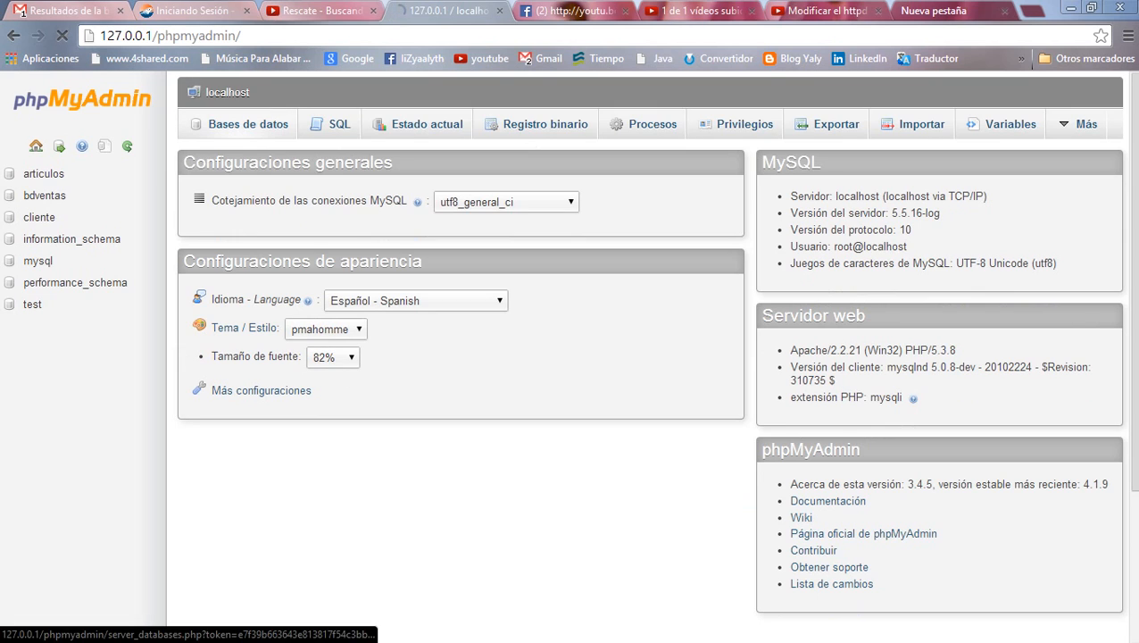
left_click(249, 124)
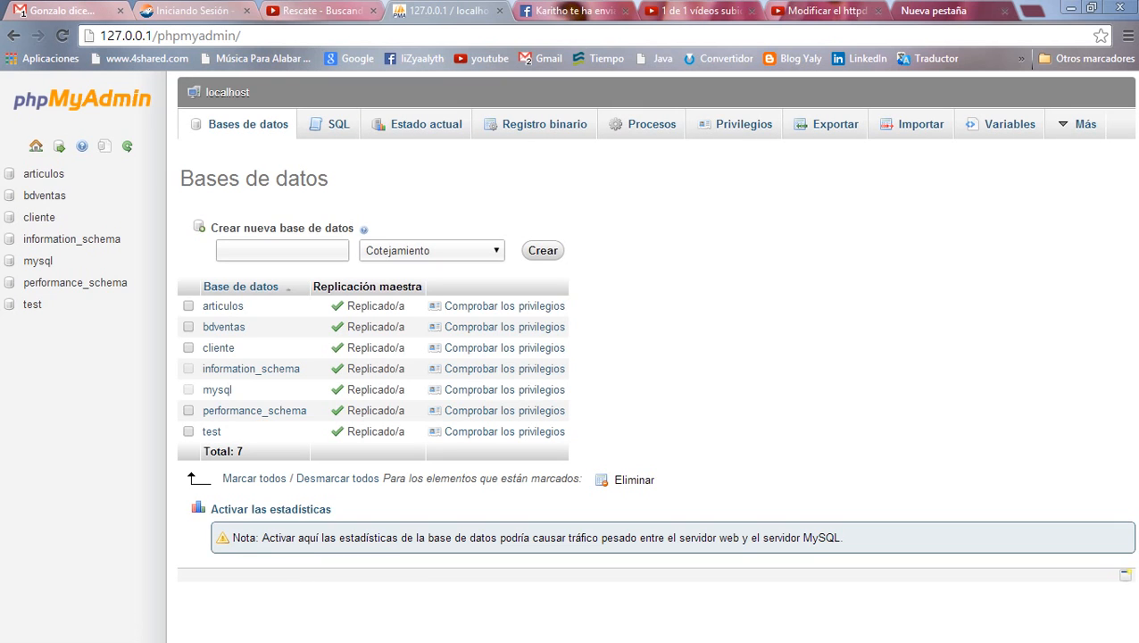
left_click(282, 251)
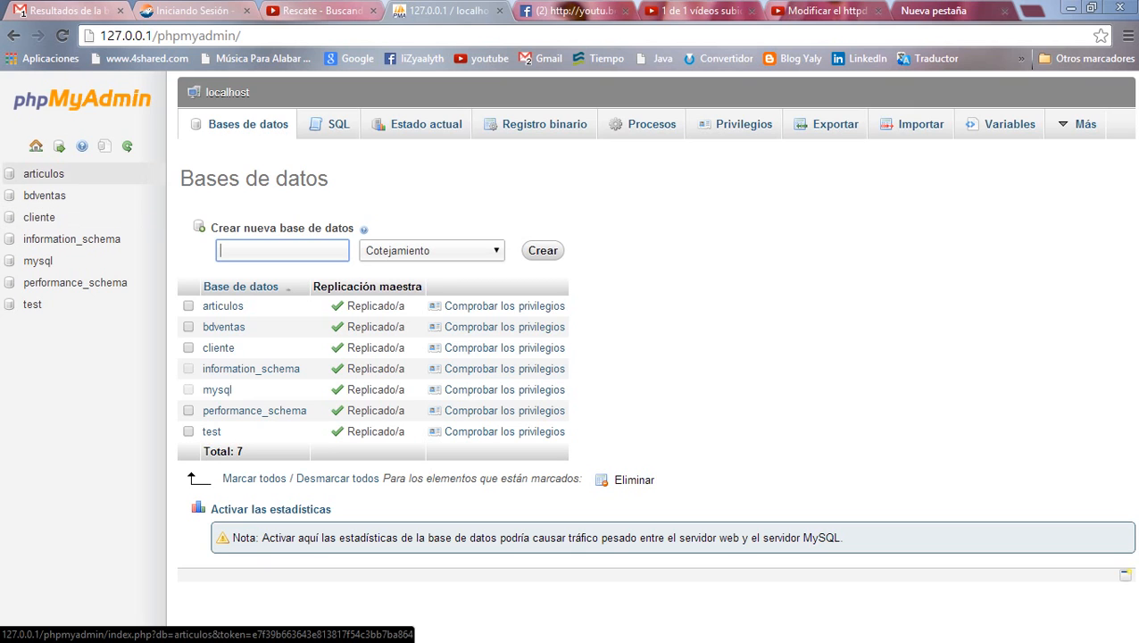
mouse_move(1, 152)
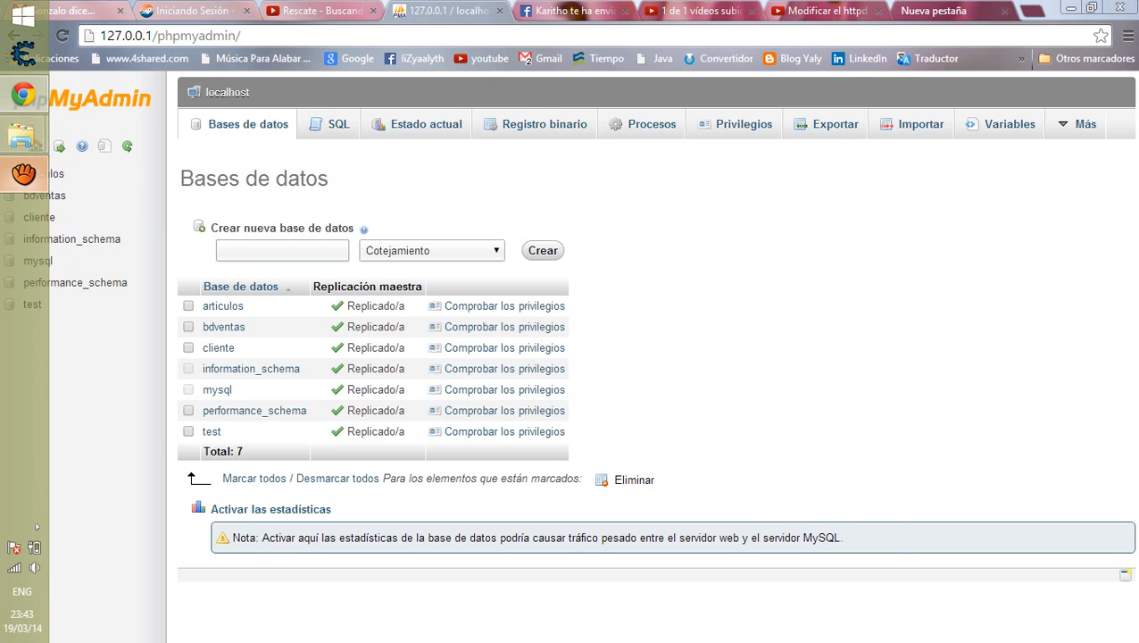